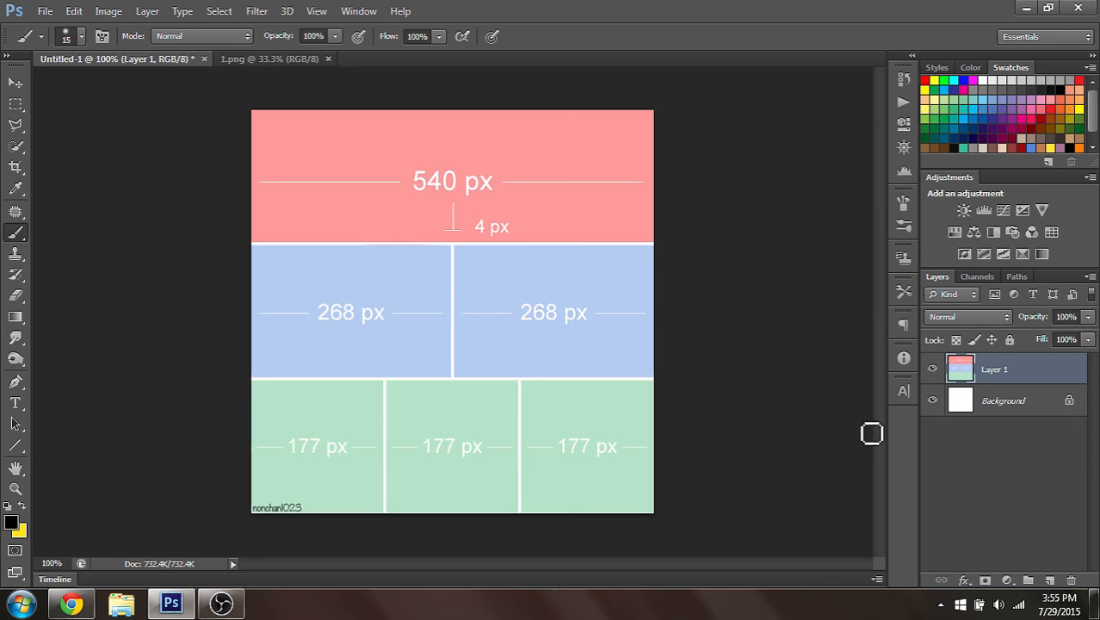
# Outline the 540 px panel, the first 268 px panel and the first 177 px panel in turn with the rectangular marquee, deselecting each
pyautogui.click(15, 103)
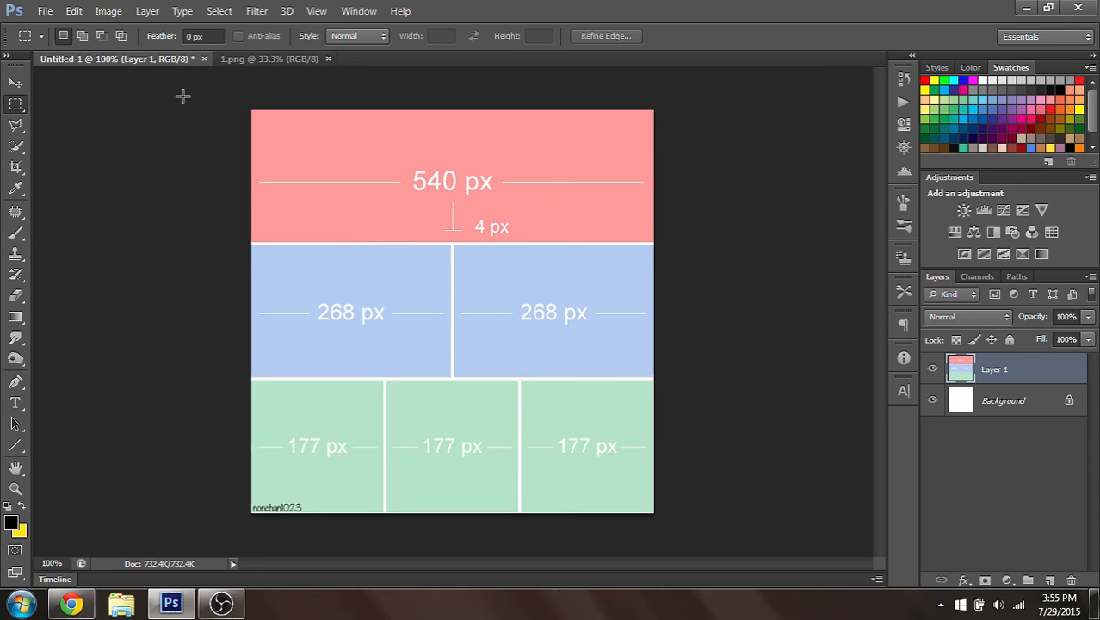
pyautogui.moveTo(182, 95); pyautogui.dragTo(684, 242)
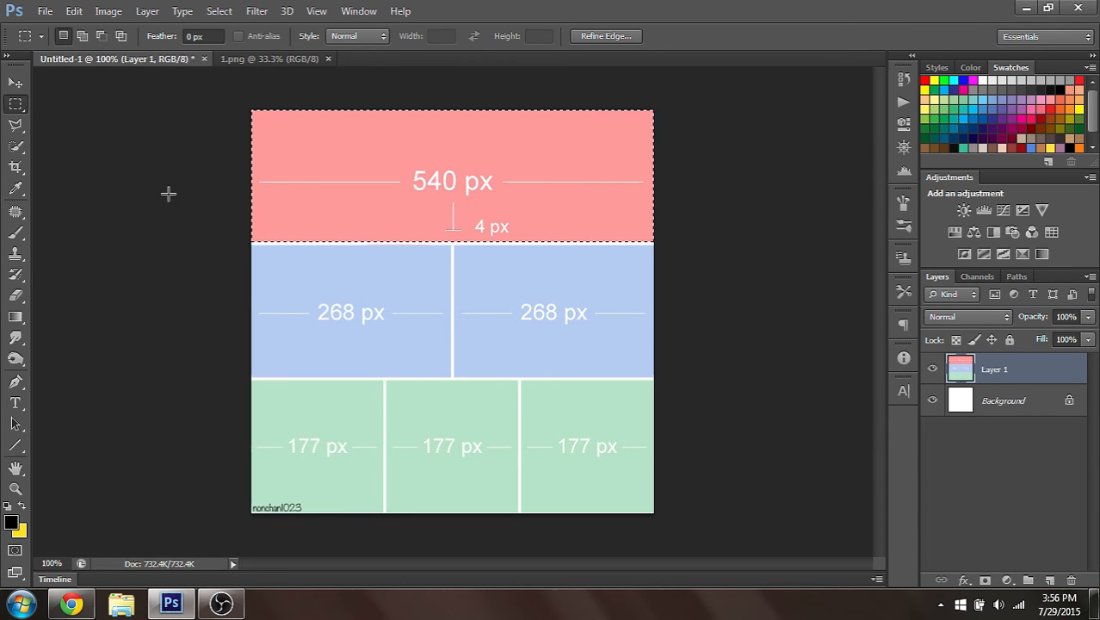
pyautogui.click(262, 254)
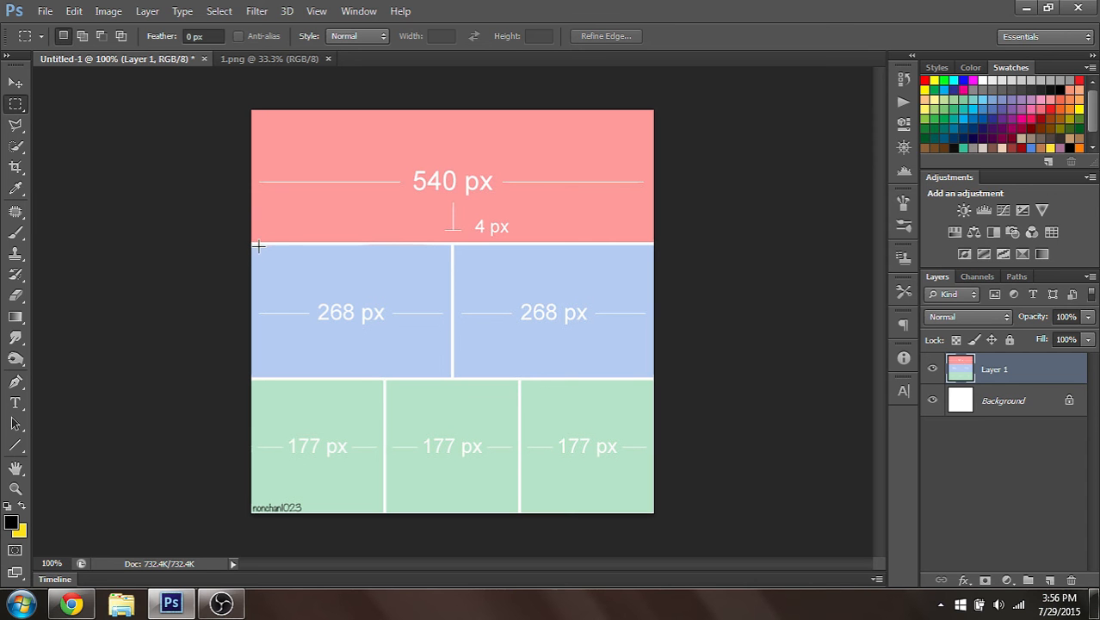
pyautogui.moveTo(259, 246); pyautogui.dragTo(392, 304)
pyautogui.moveTo(239, 245); pyautogui.dragTo(399, 321)
pyautogui.click(251, 246)
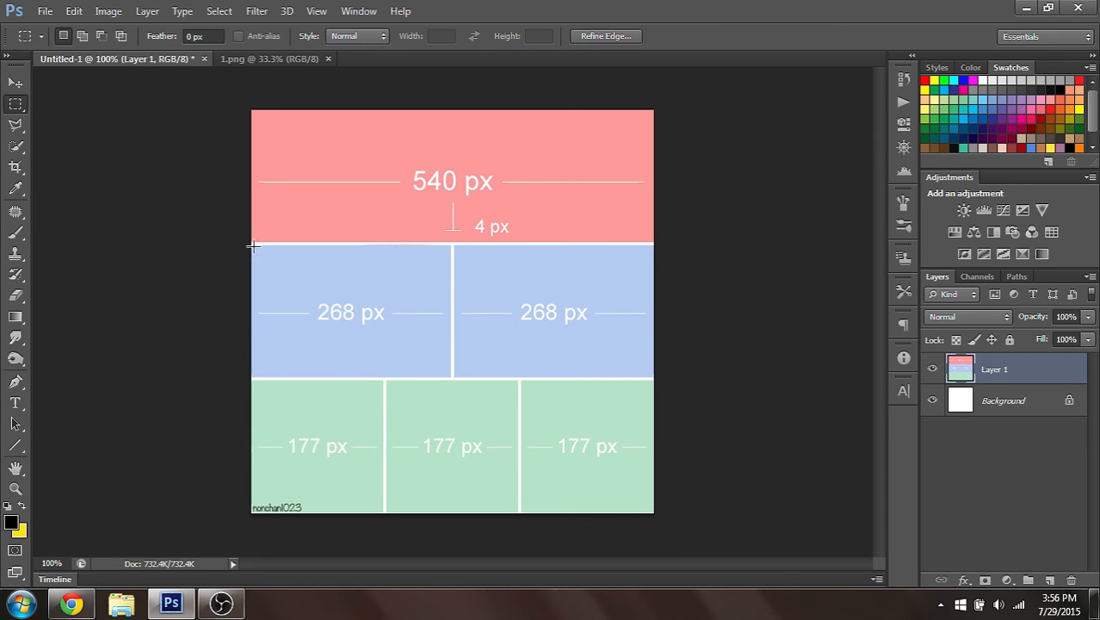
pyautogui.moveTo(252, 246); pyautogui.dragTo(451, 377)
pyautogui.click(200, 365)
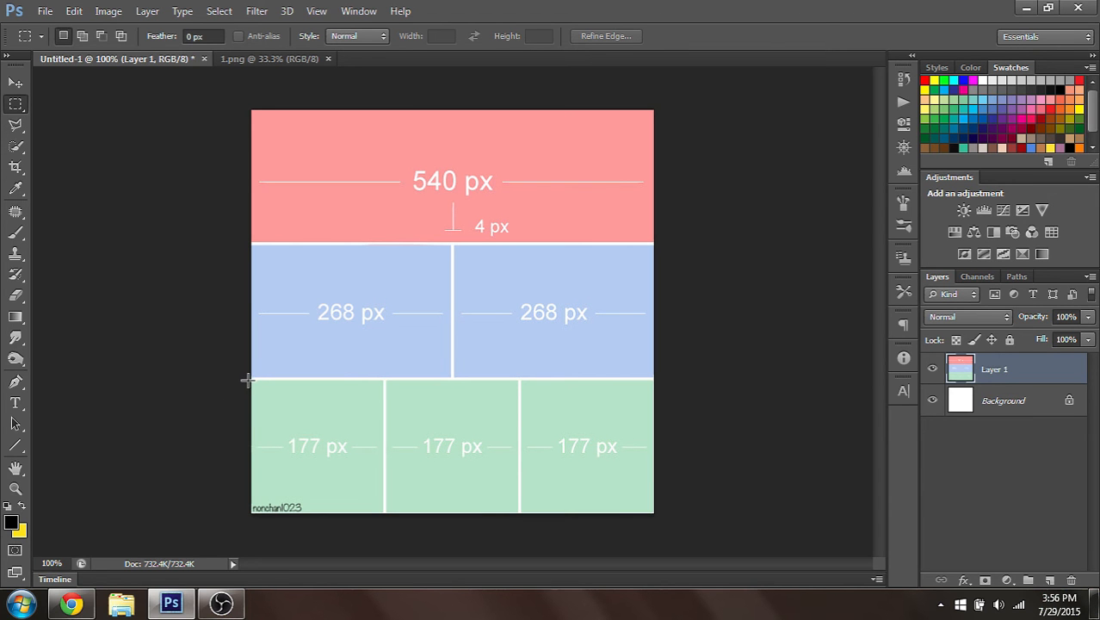
pyautogui.moveTo(250, 379); pyautogui.dragTo(383, 514)
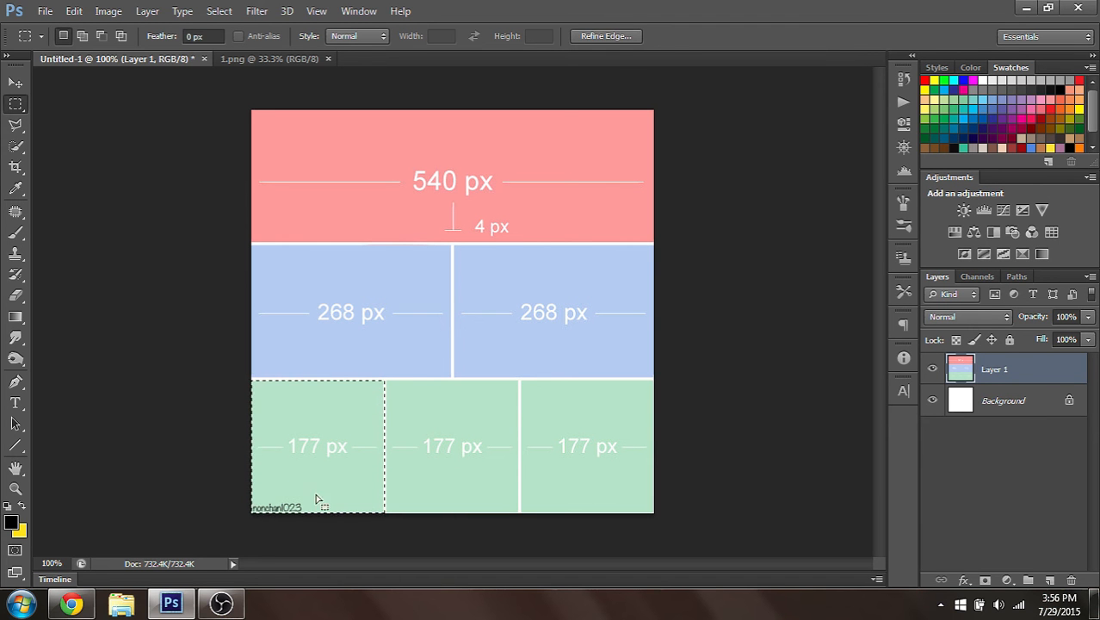
pyautogui.click(204, 425)
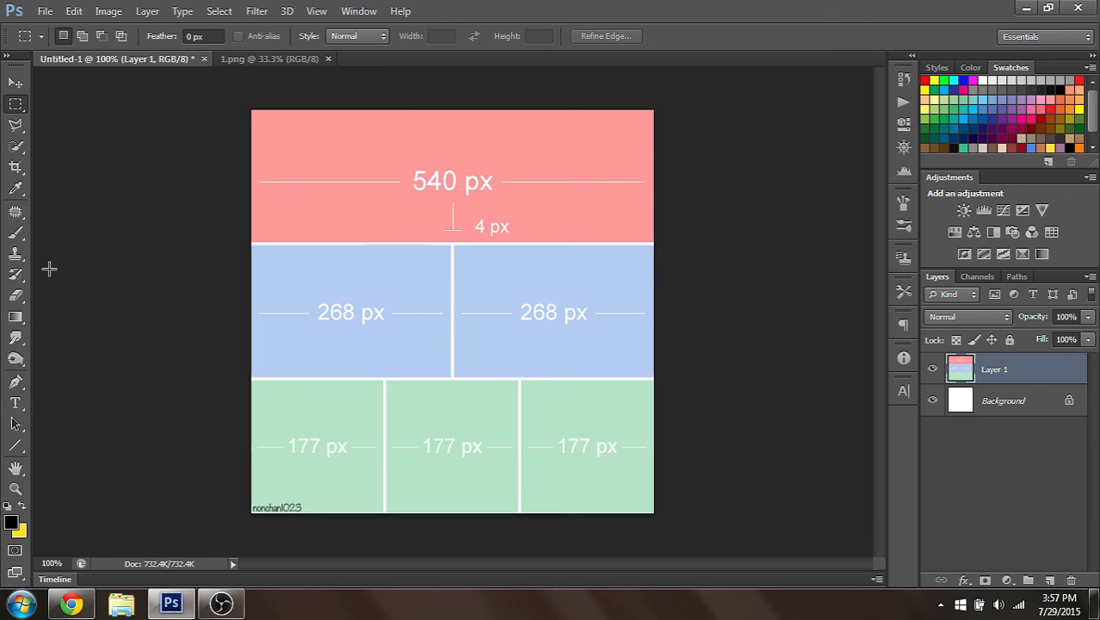
# Switch to the 1.png photo and examine its document size and its detail at several magnifications
pyautogui.click(275, 57)
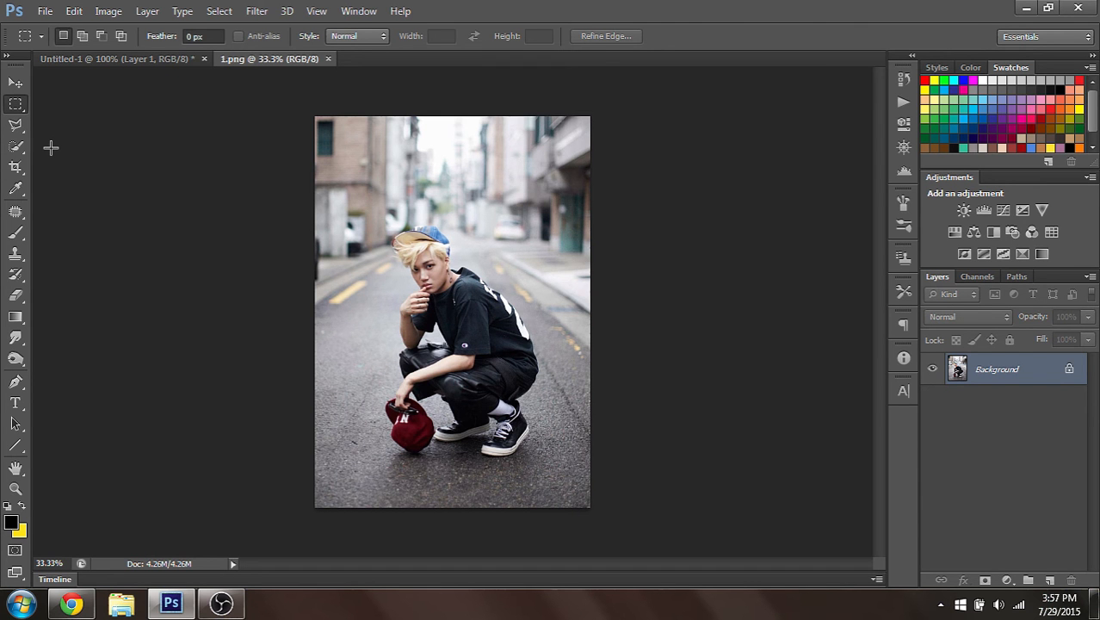
pyautogui.click(143, 563)
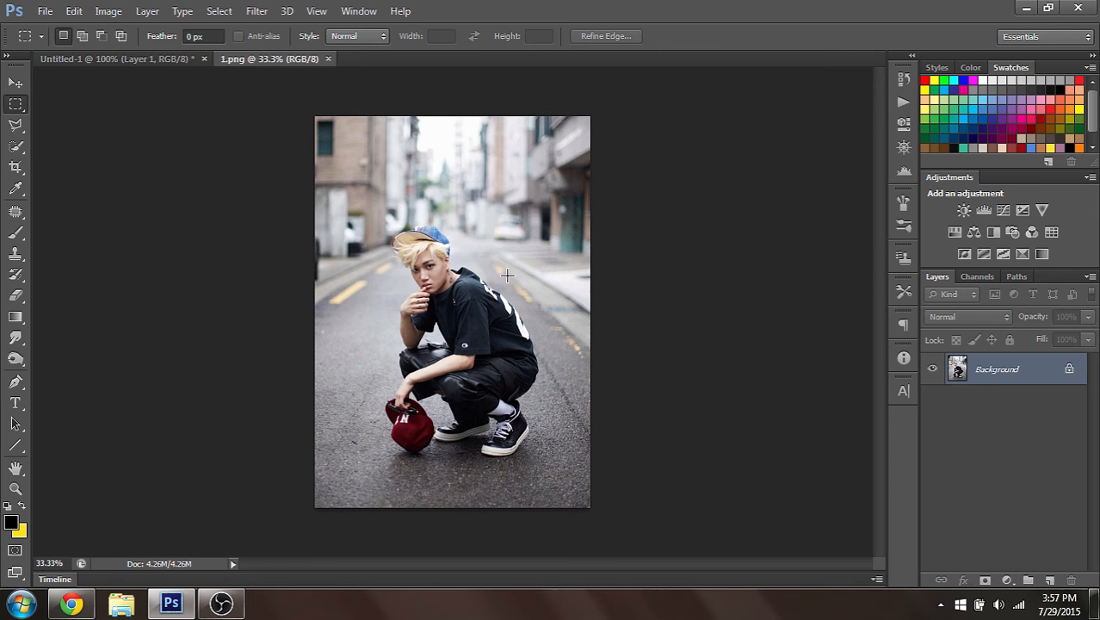
pyautogui.hotkey('ctrl', '+')
pyautogui.hotkey('ctrl', '+')
pyautogui.hotkey('ctrl', '+')
pyautogui.hotkey('ctrl', '+')
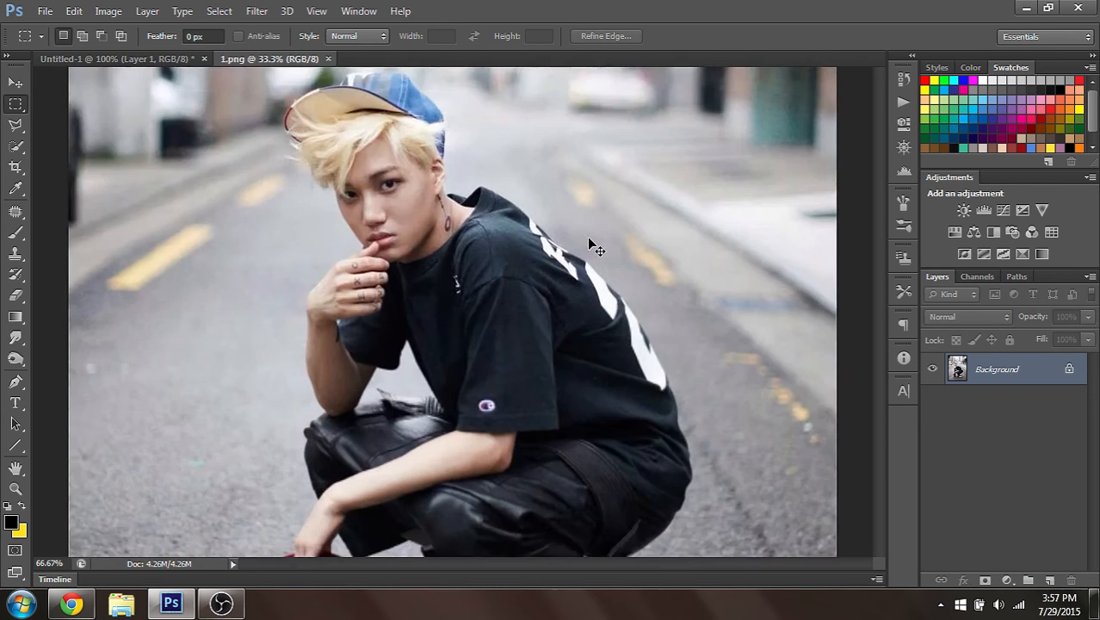
pyautogui.hotkey('ctrl', '0')
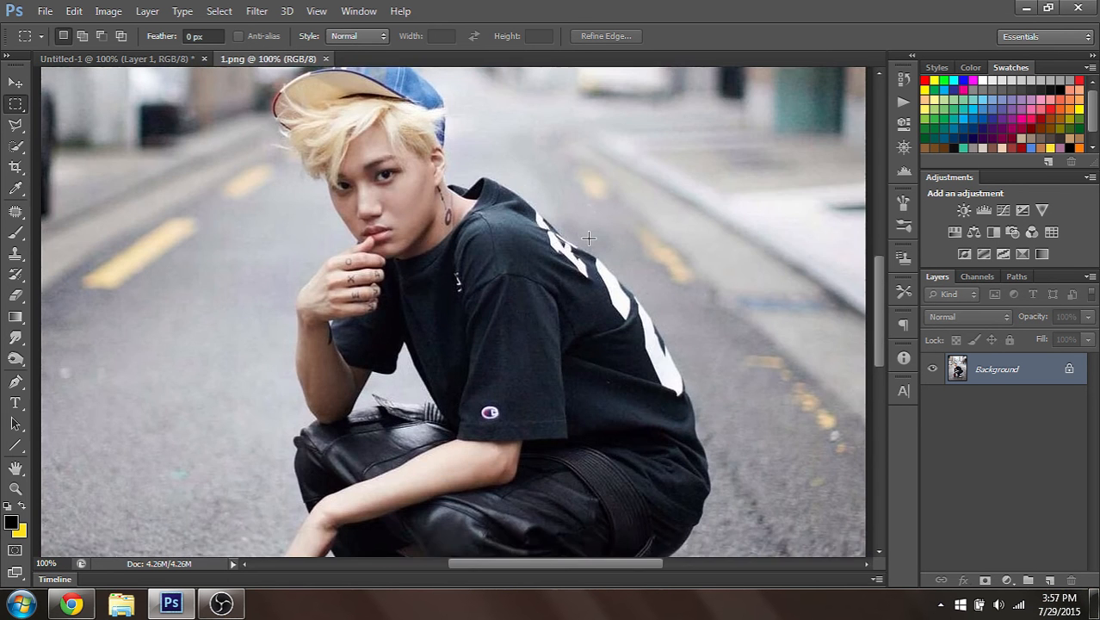
pyautogui.hotkey('ctrl', '1')
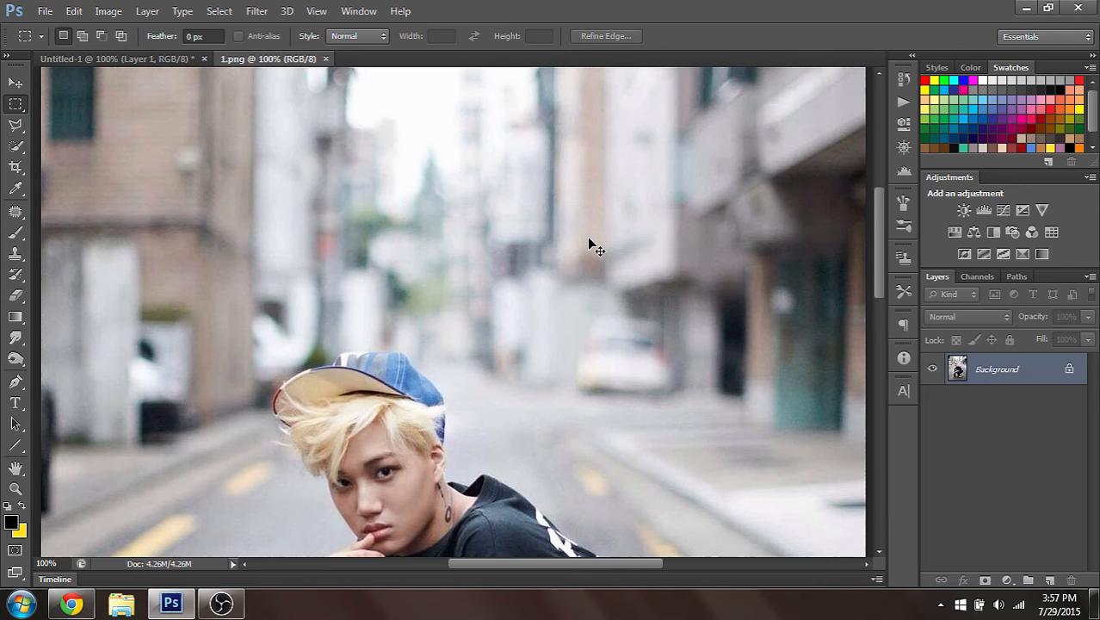
pyautogui.hotkey('ctrl', '-')
pyautogui.hotkey('ctrl', '-')
pyautogui.scroll(-5, 587, 237)
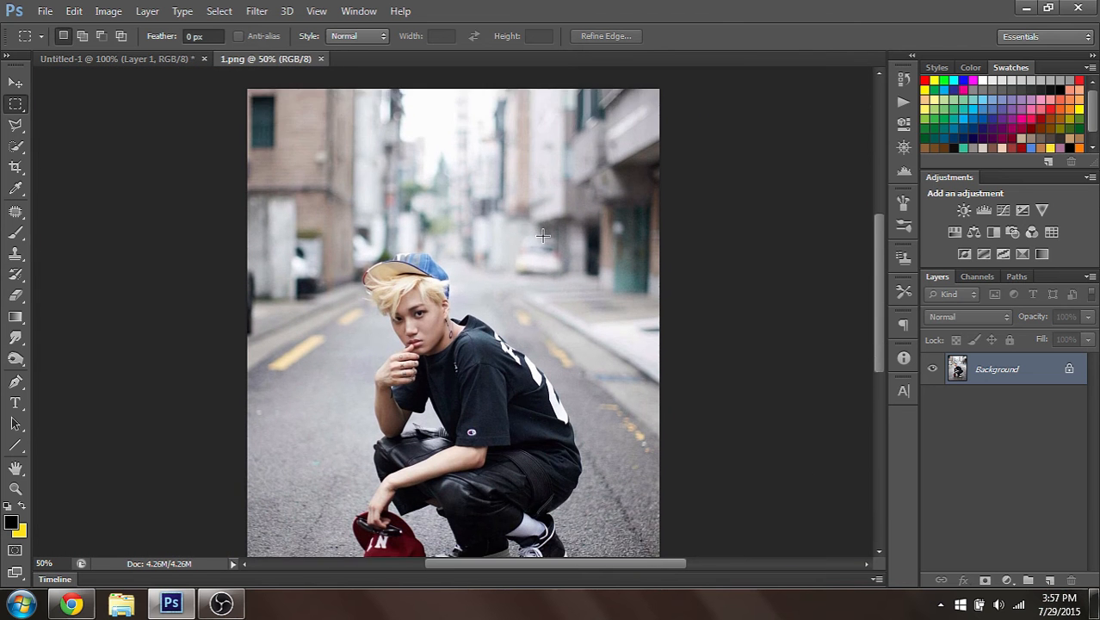
pyautogui.scroll(-1, 520, 237)
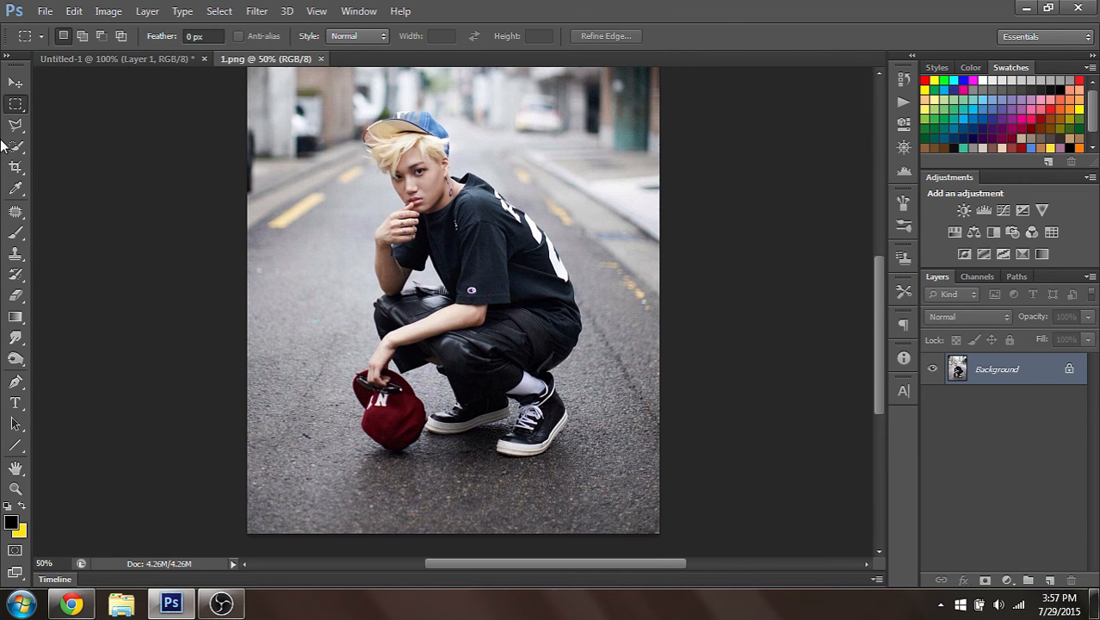
# Crop the photo to 540 in by 600 in, positioning it so the crouching figure sits inside the frame
pyautogui.click(17, 168)
pyautogui.scroll(3, 142, 214)
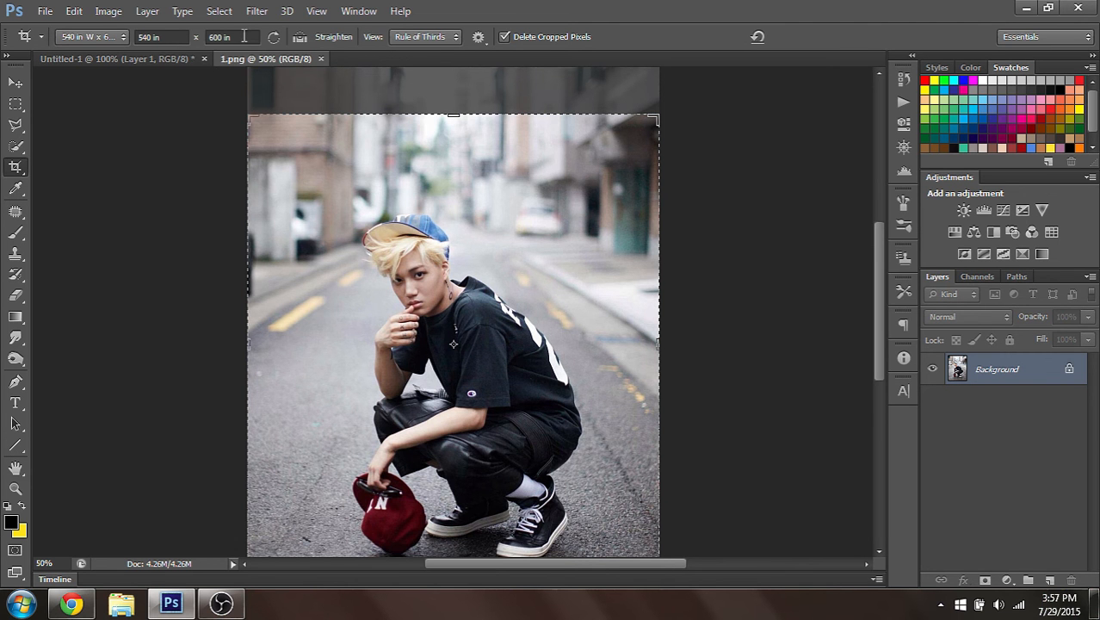
pyautogui.scroll(-2, 197, 168)
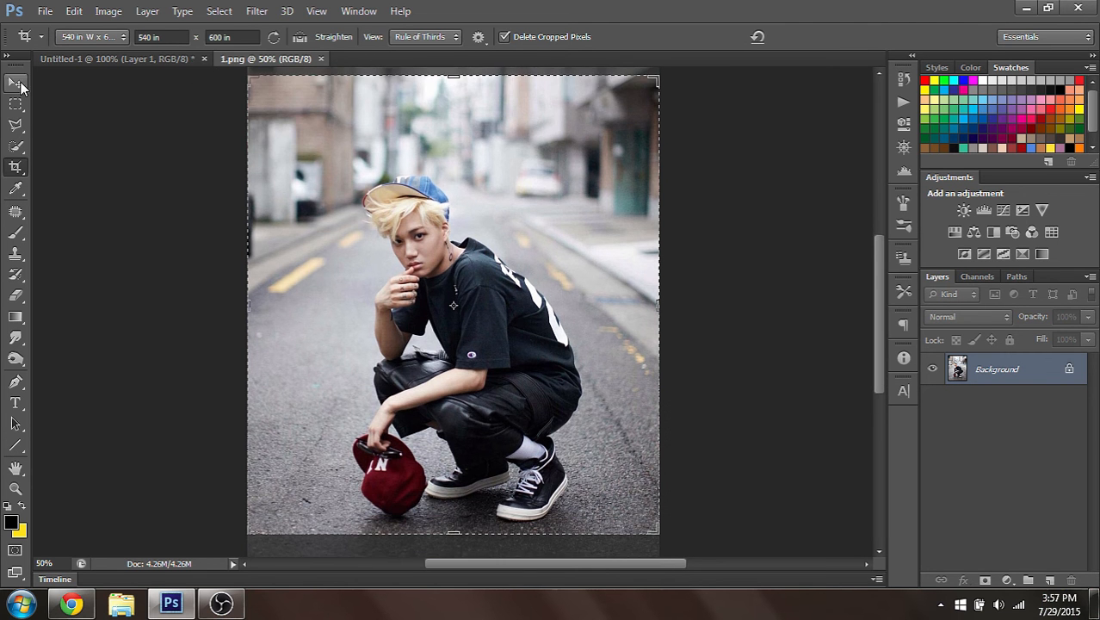
pyautogui.click(16, 82)
pyautogui.click(21, 169)
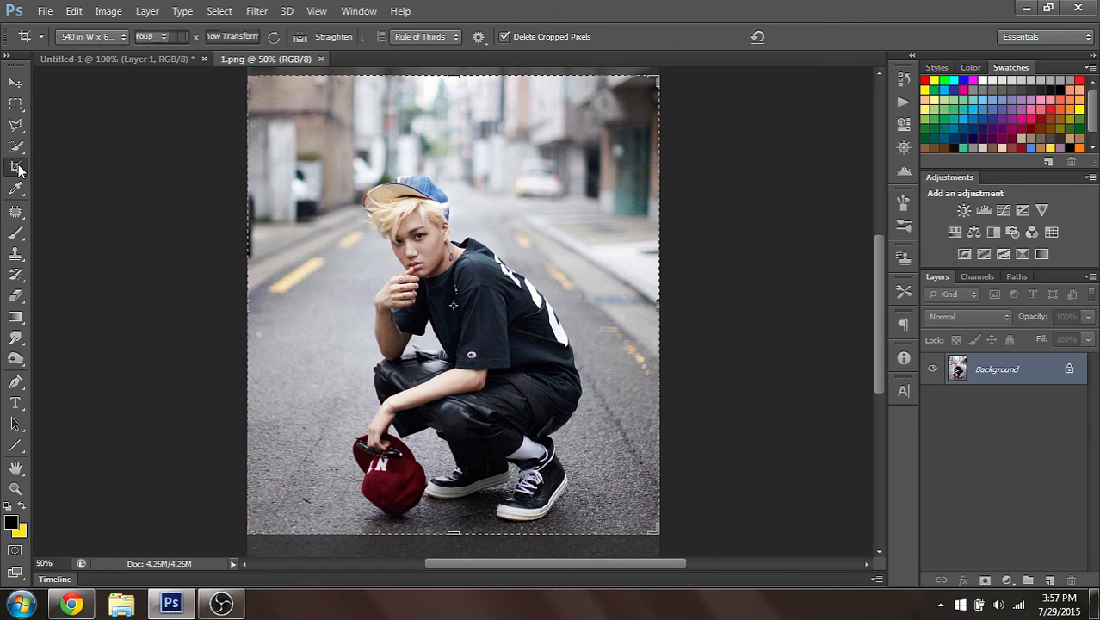
pyautogui.click(530, 251)
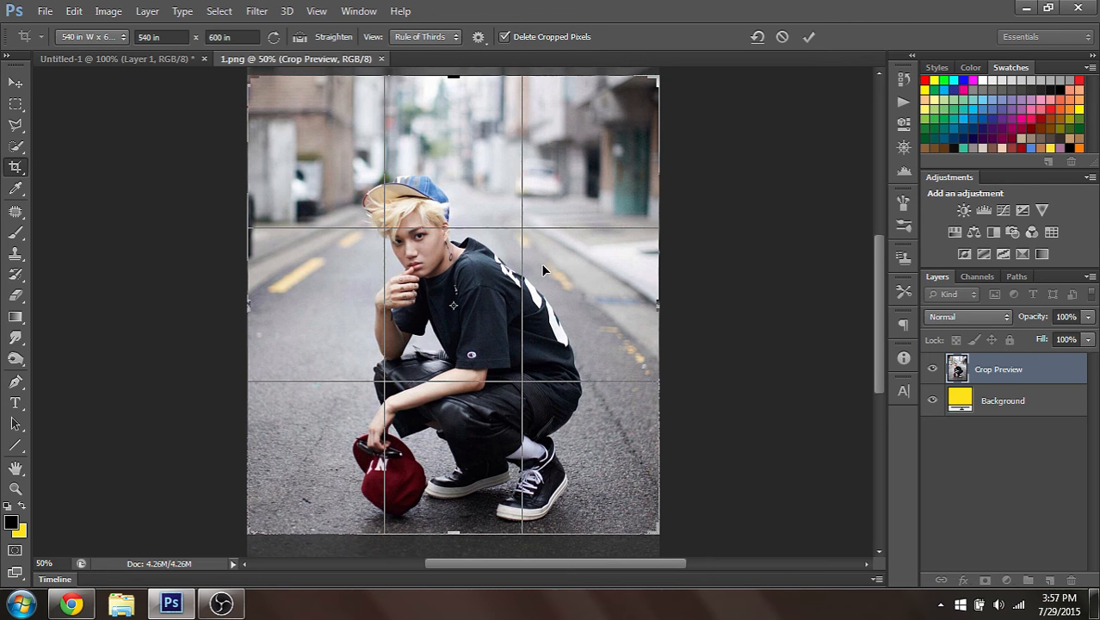
pyautogui.moveTo(543, 269)
pyautogui.mouseDown()
pyautogui.moveTo(540, 222)
pyautogui.moveTo(540, 264)
pyautogui.mouseUp()
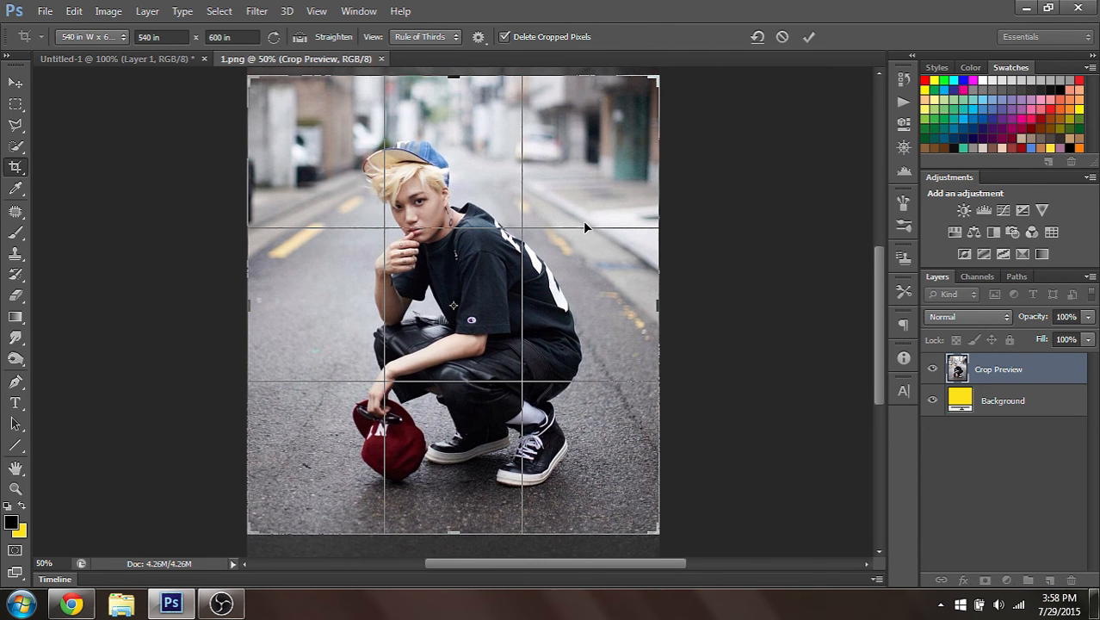
pyautogui.rightClick(585, 227)
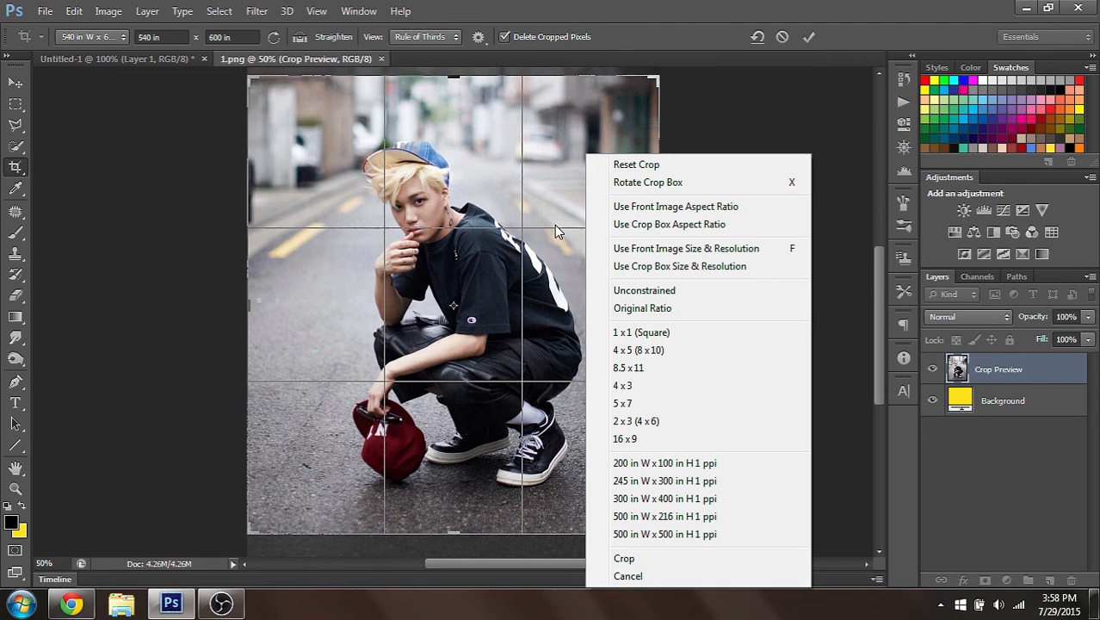
pyautogui.click(639, 564)
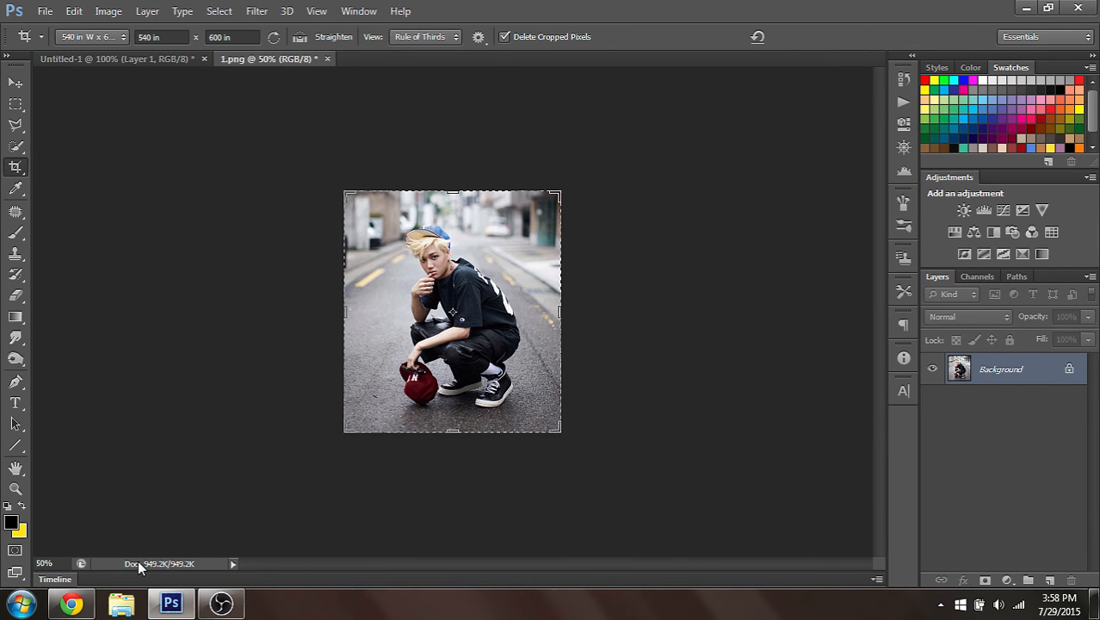
# Check the cropped photo at 100% and duplicate its Background layer
pyautogui.hotkey('ctrl', '+')
pyautogui.hotkey('ctrl', '+')
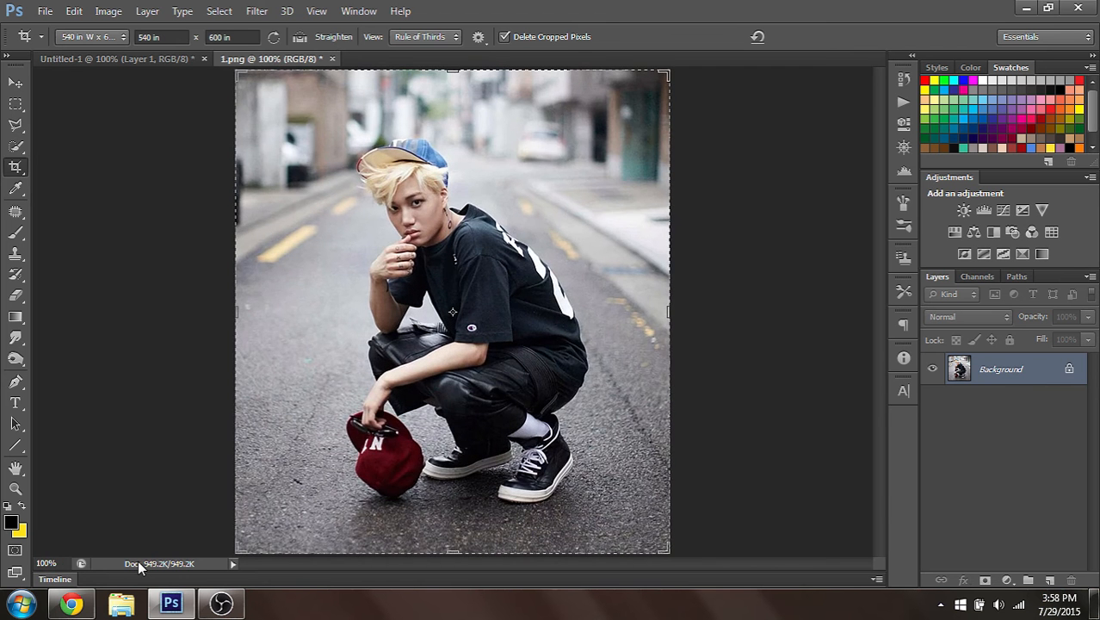
pyautogui.hotkey('ctrl', '-')
pyautogui.hotkey('ctrl', '+')
pyautogui.click(15, 103)
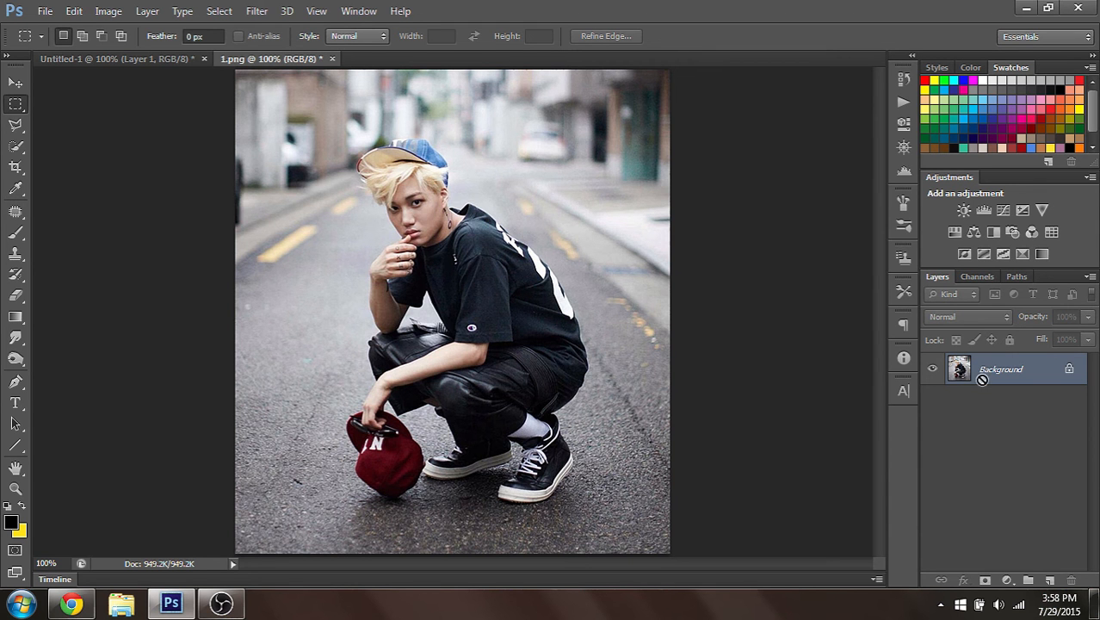
pyautogui.hotkey('ctrl', 'j')
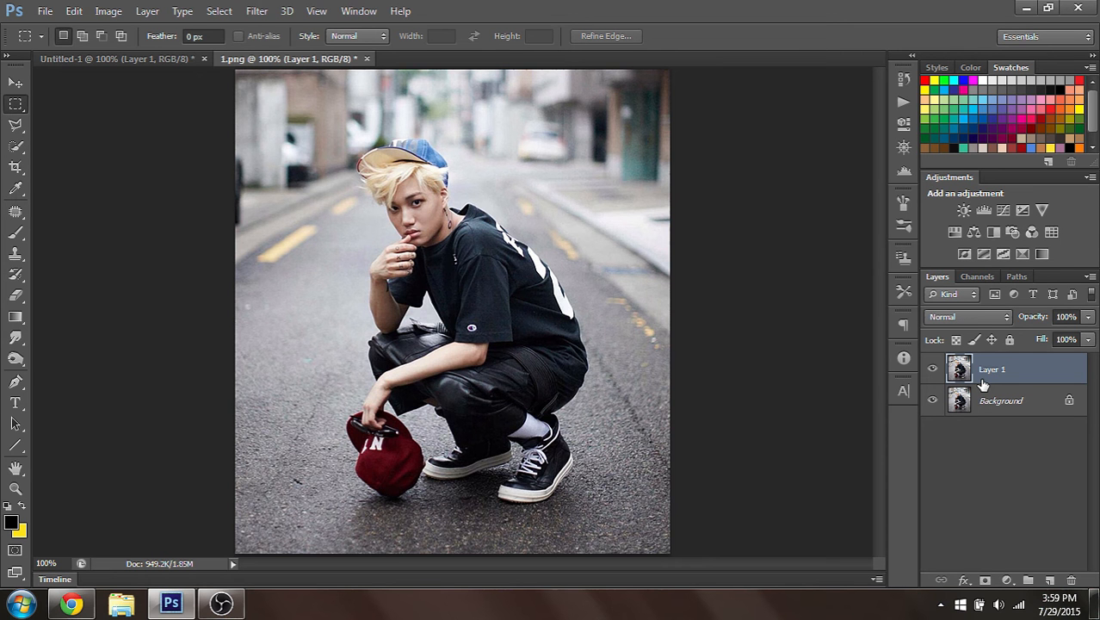
# Apply Smart Sharpen to the duplicated layer with amount 300%, radius 0.3 px and Gaussian Blur removal
pyautogui.click(260, 11)
pyautogui.moveTo(294, 250)
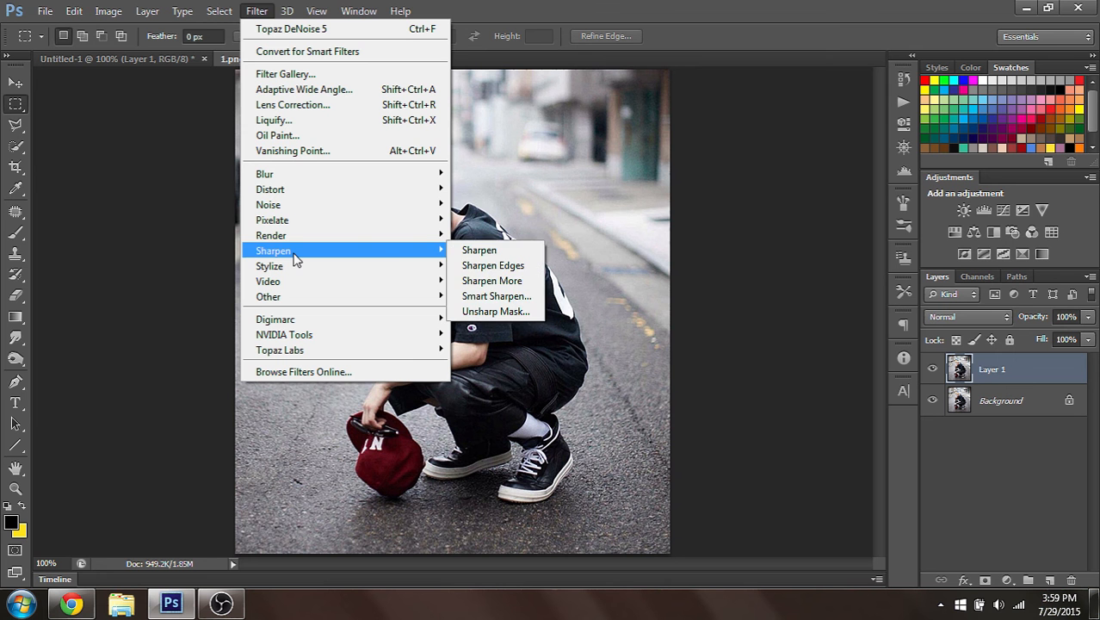
pyautogui.click(498, 296)
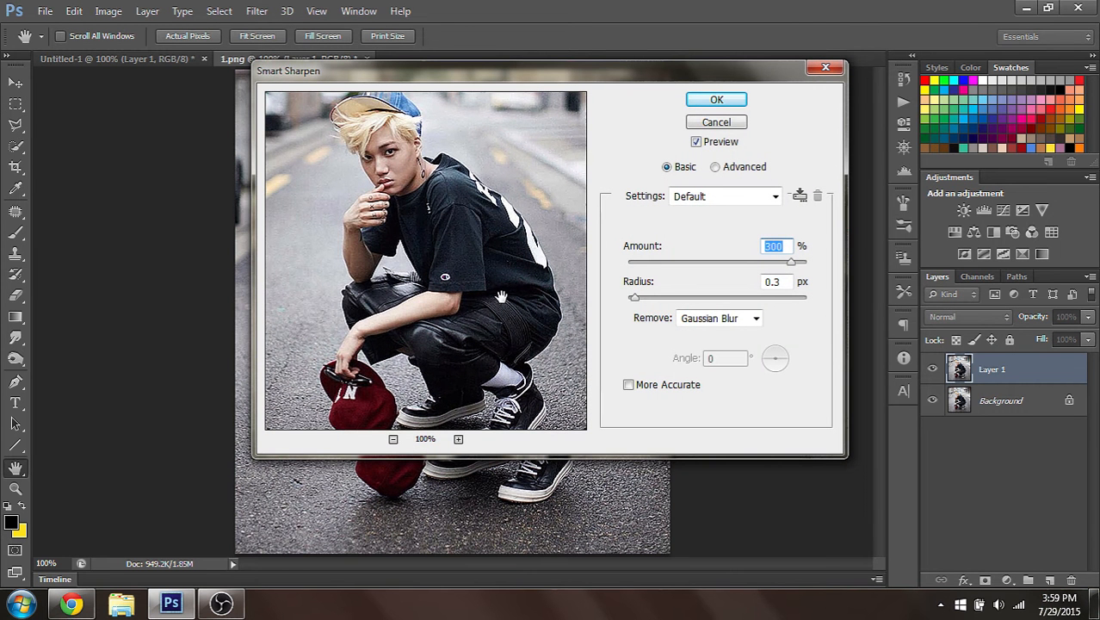
pyautogui.moveTo(526, 65); pyautogui.dragTo(513, 101)
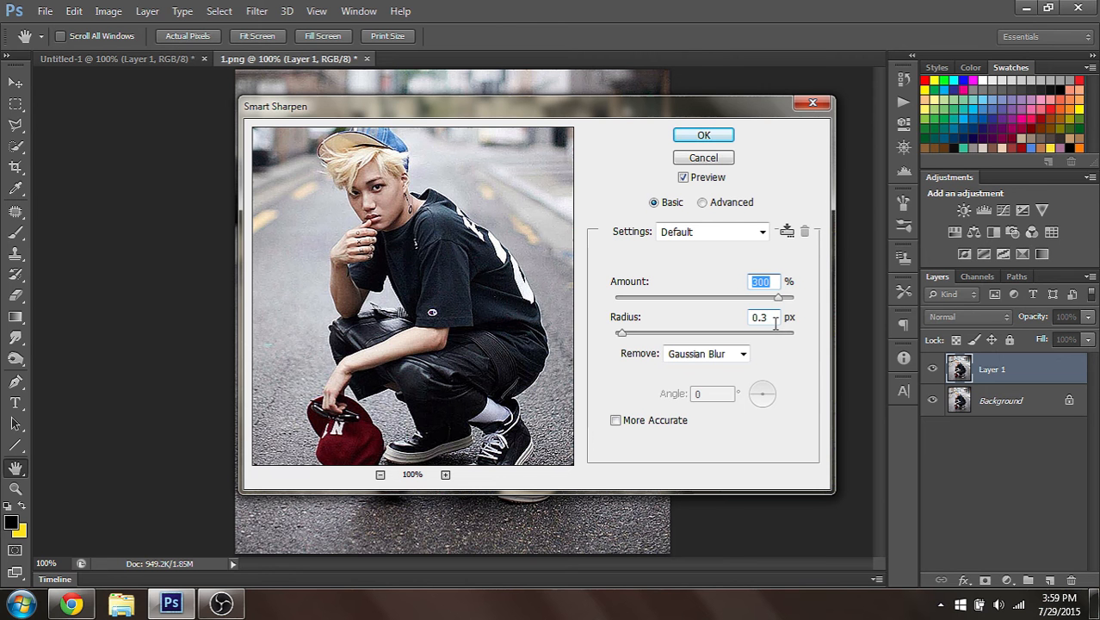
pyautogui.click(704, 135)
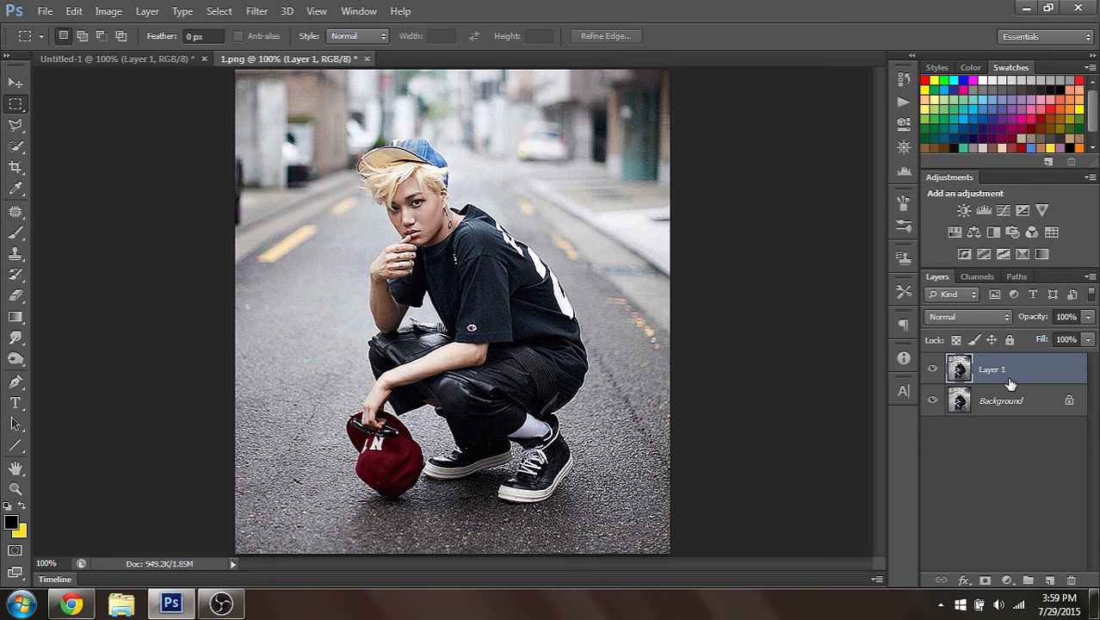
# Duplicate Layer 1 and start the Topaz DeNoise 5 filter on the copy
pyautogui.hotkey('ctrl', 'j')
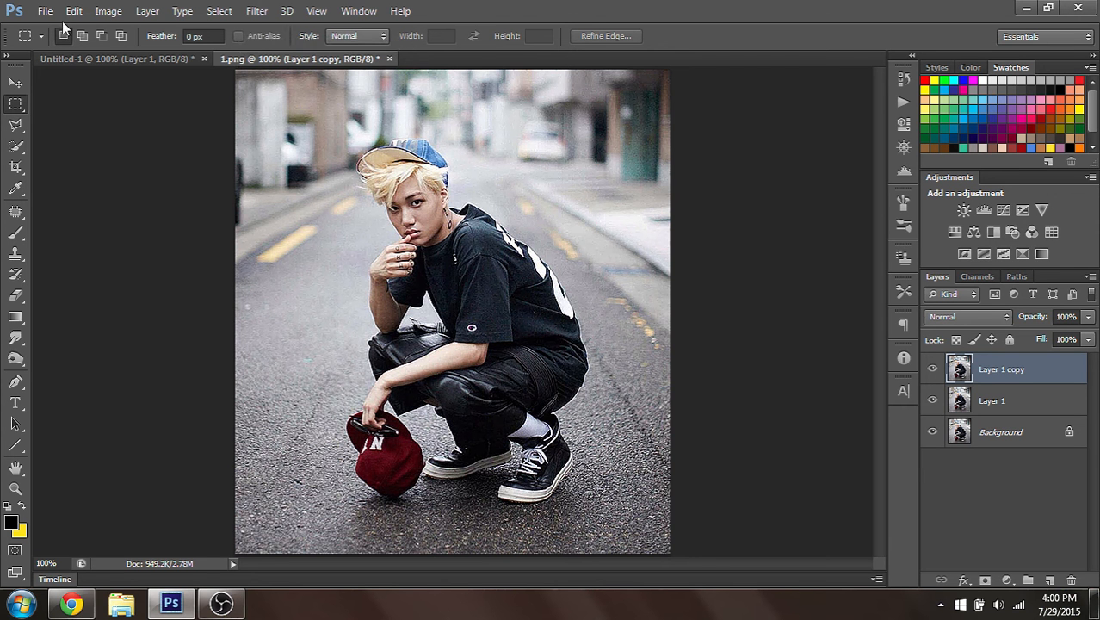
pyautogui.click(258, 11)
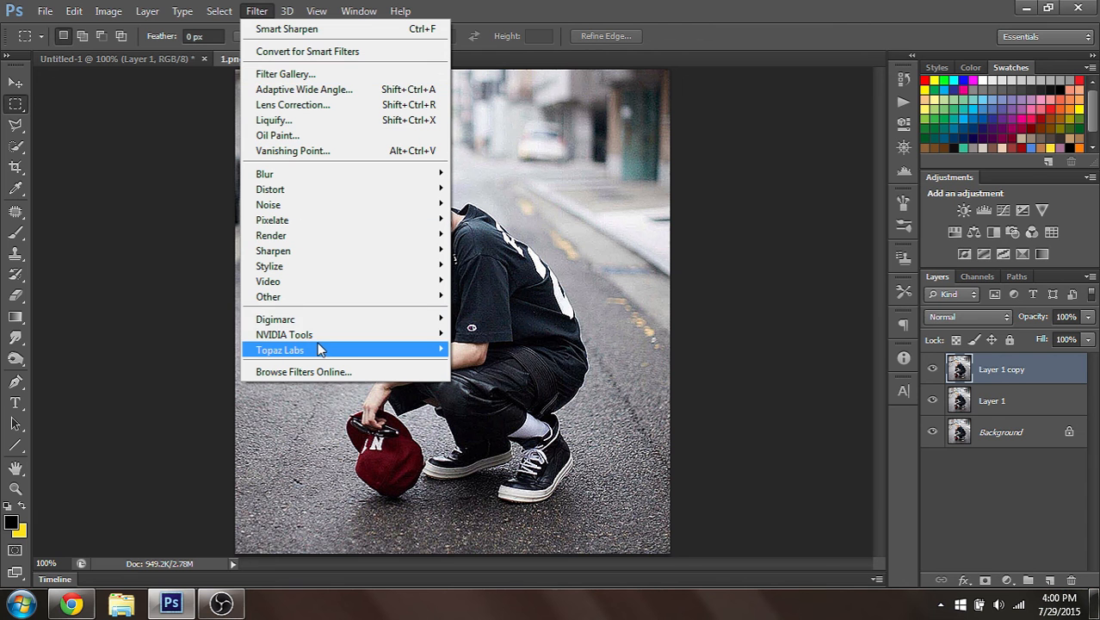
pyautogui.moveTo(317, 350)
pyautogui.moveTo(407, 358)
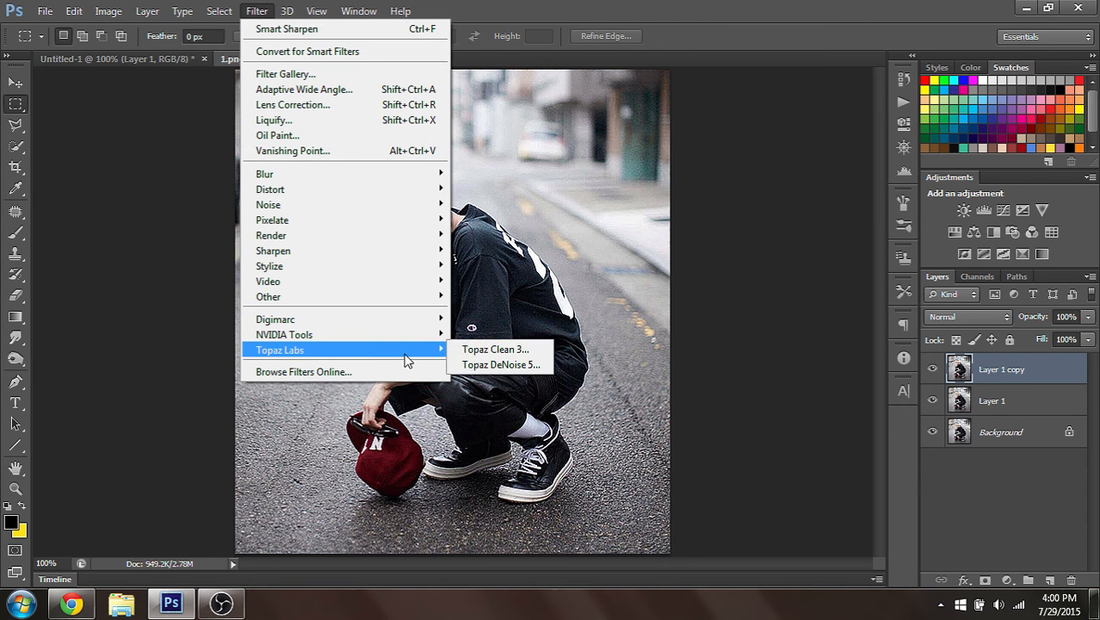
pyautogui.click(534, 365)
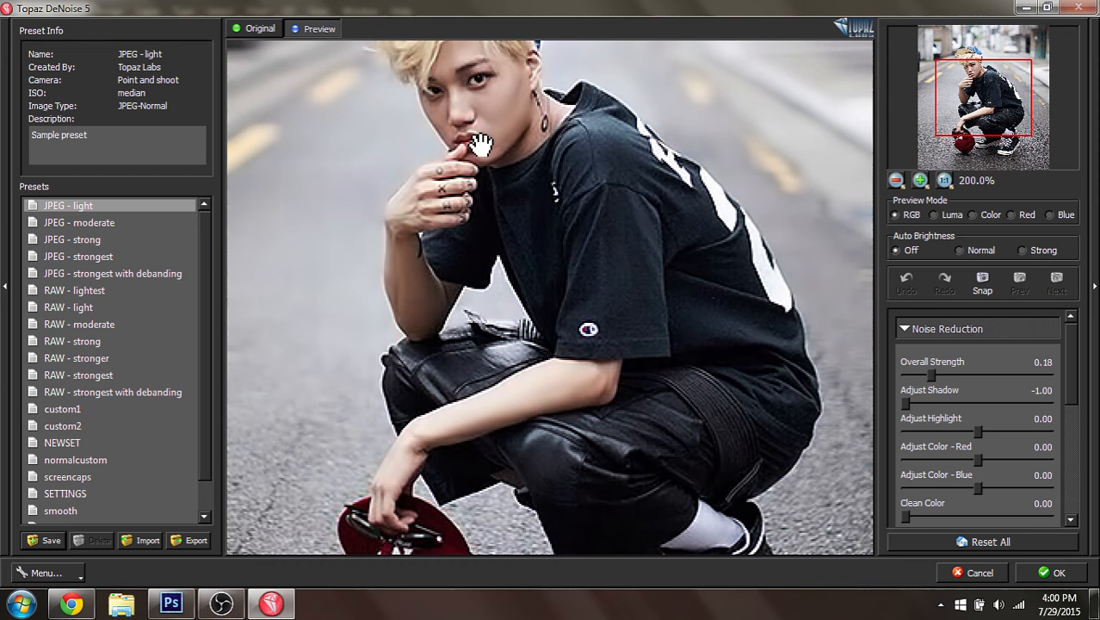
# Examine the denoised preview of the figure's head, shirt and legs at 200%, and select the RAW - strongest preset
pyautogui.moveTo(487, 131); pyautogui.dragTo(502, 263)
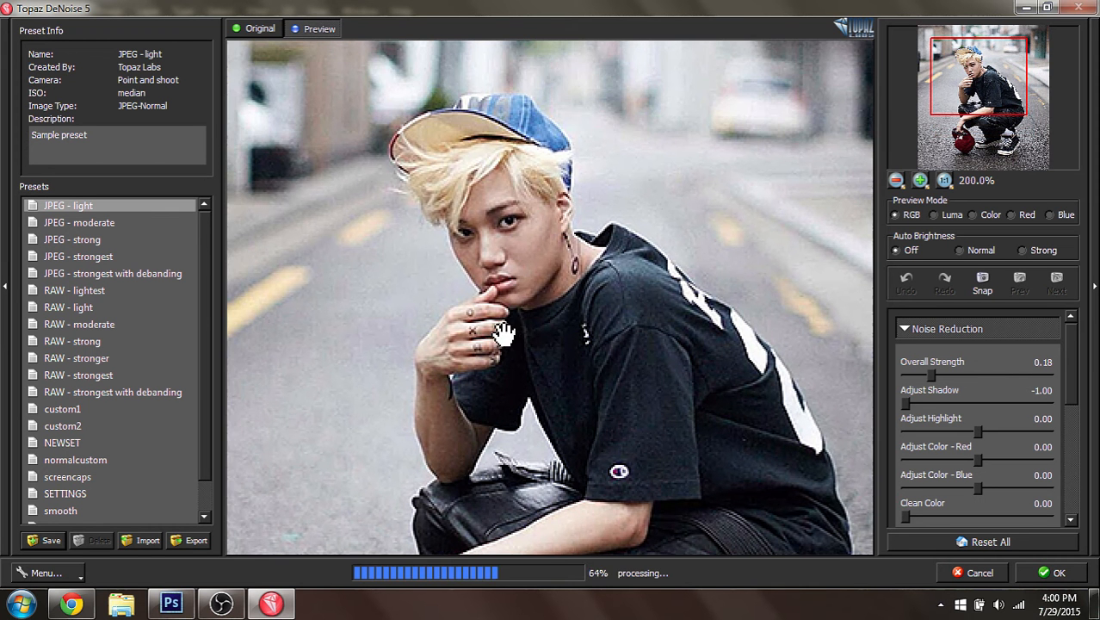
pyautogui.moveTo(507, 336); pyautogui.dragTo(484, 283)
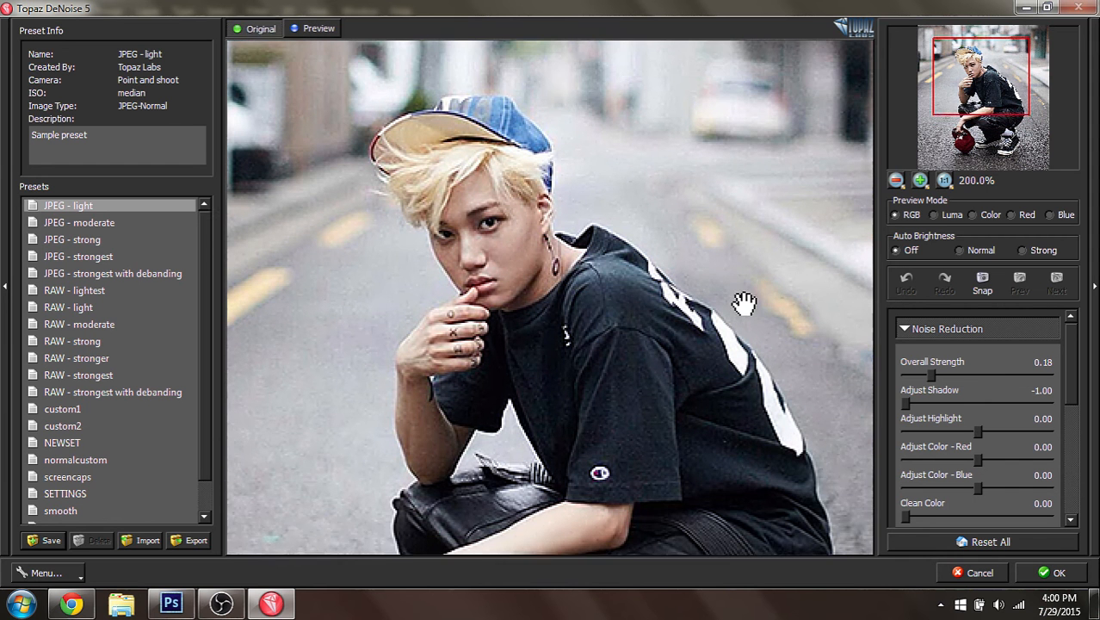
pyautogui.moveTo(744, 302); pyautogui.dragTo(743, 326)
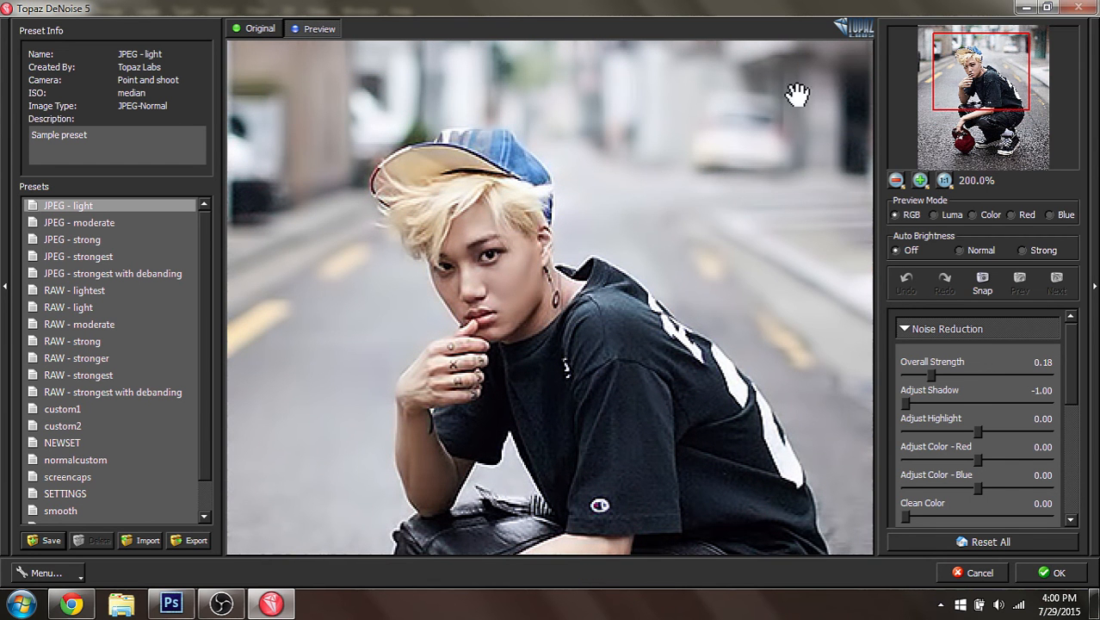
pyautogui.click(680, 330)
pyautogui.moveTo(680, 329); pyautogui.dragTo(620, 262)
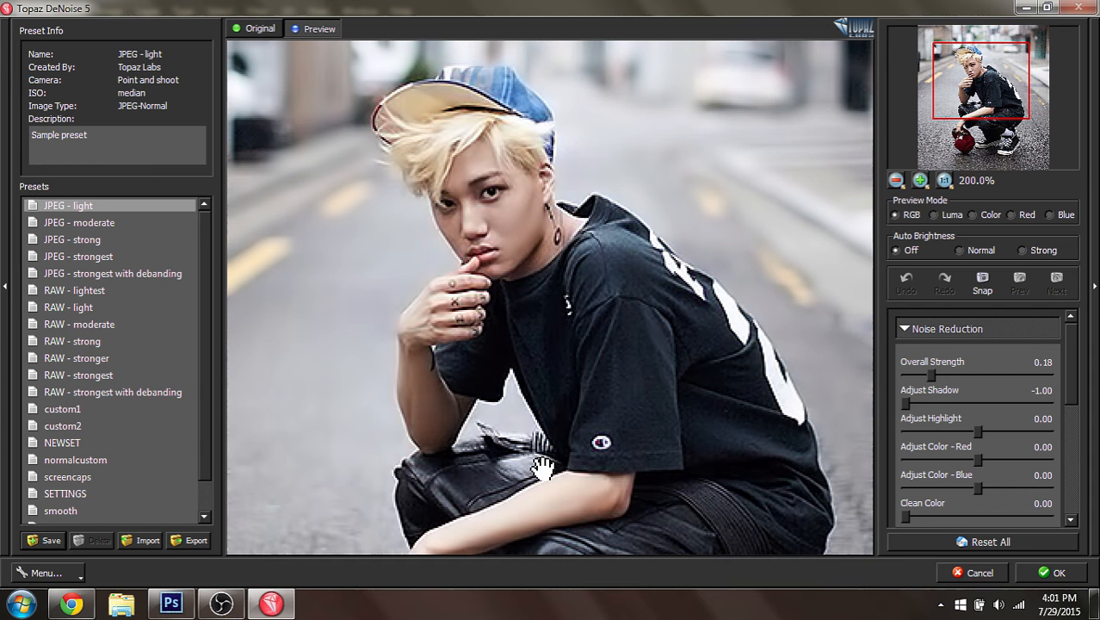
pyautogui.moveTo(542, 469); pyautogui.dragTo(549, 322)
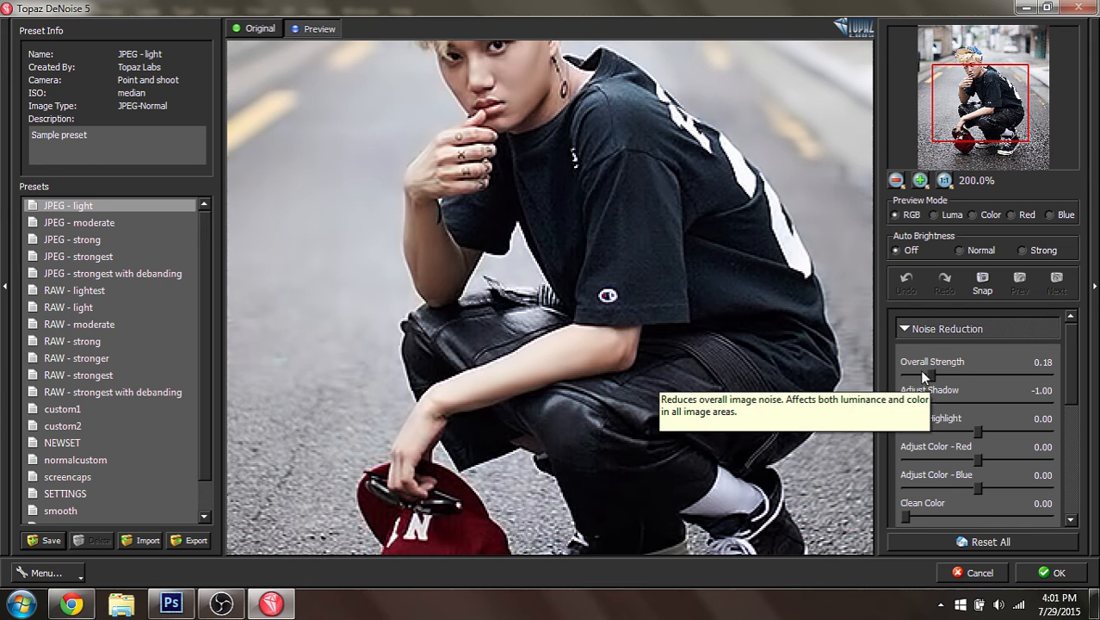
pyautogui.moveTo(644, 205); pyautogui.dragTo(639, 352)
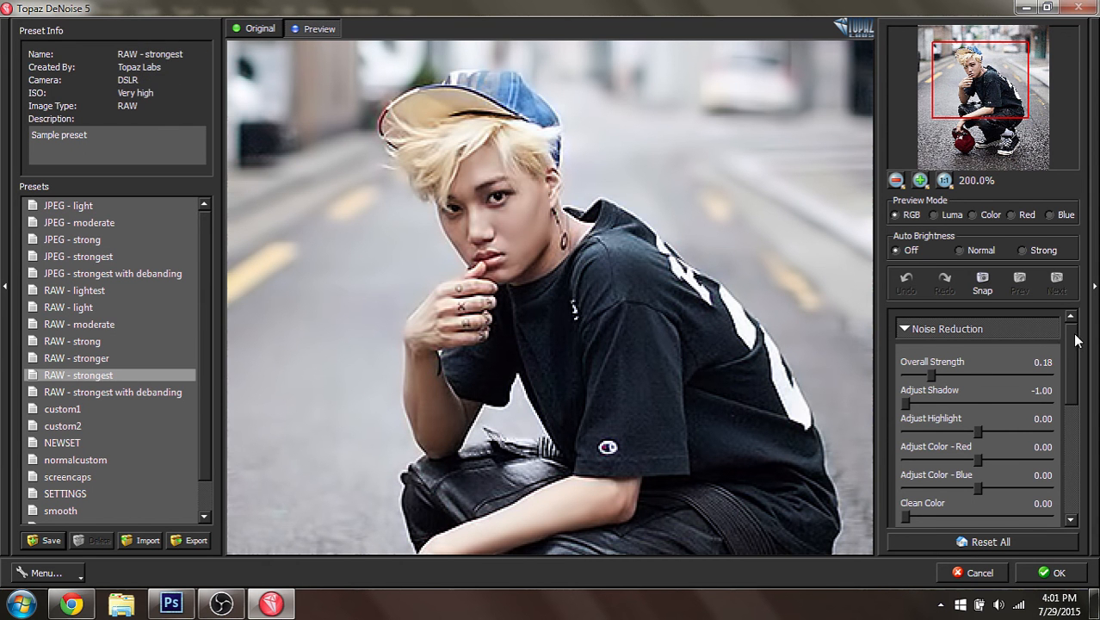
# Inspect the preview in the Red, Color and Luma modes, and return to RGB with auto brightness off
pyautogui.moveTo(1075, 340)
pyautogui.mouseDown()
pyautogui.moveTo(1073, 460)
pyautogui.moveTo(1073, 330)
pyautogui.mouseUp()
pyautogui.moveTo(1078, 372); pyautogui.dragTo(1065, 327)
pyautogui.click(1012, 214)
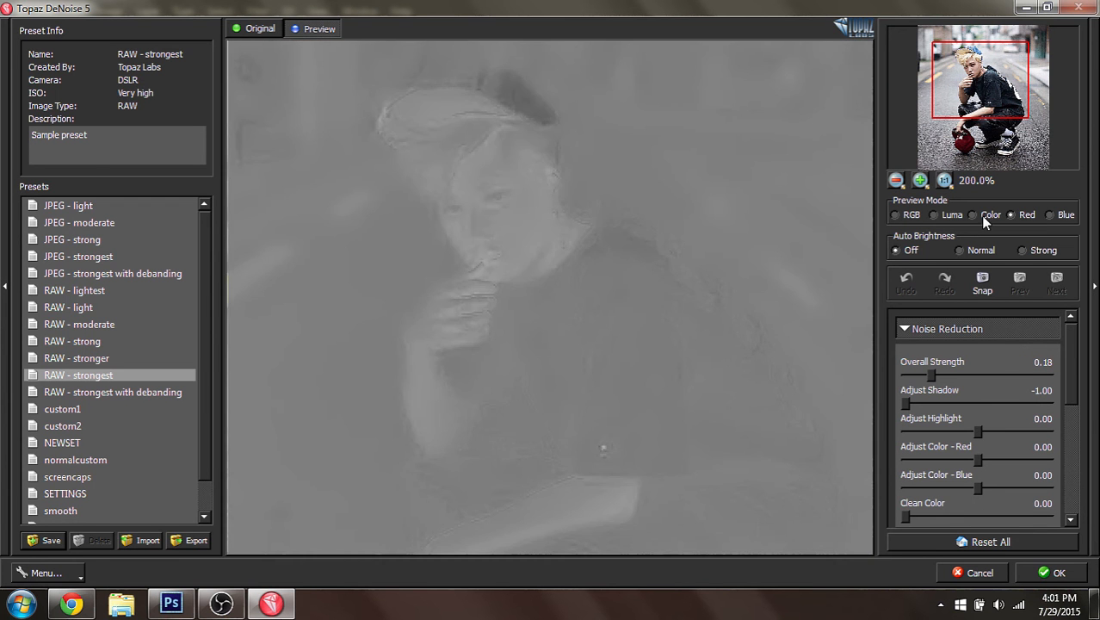
pyautogui.click(973, 215)
pyautogui.click(935, 214)
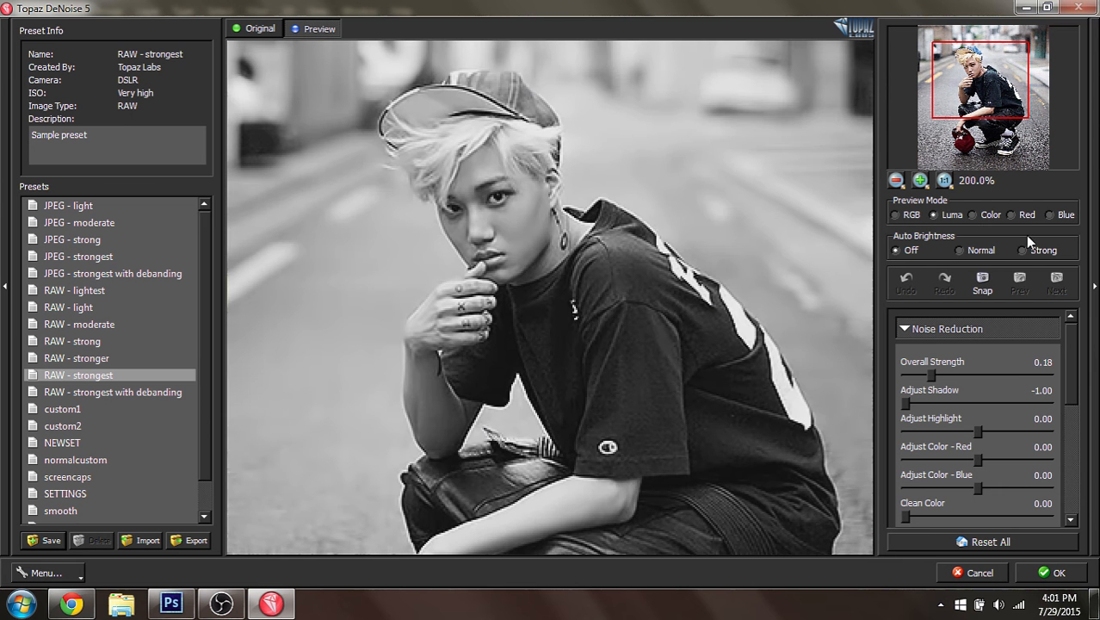
pyautogui.click(896, 215)
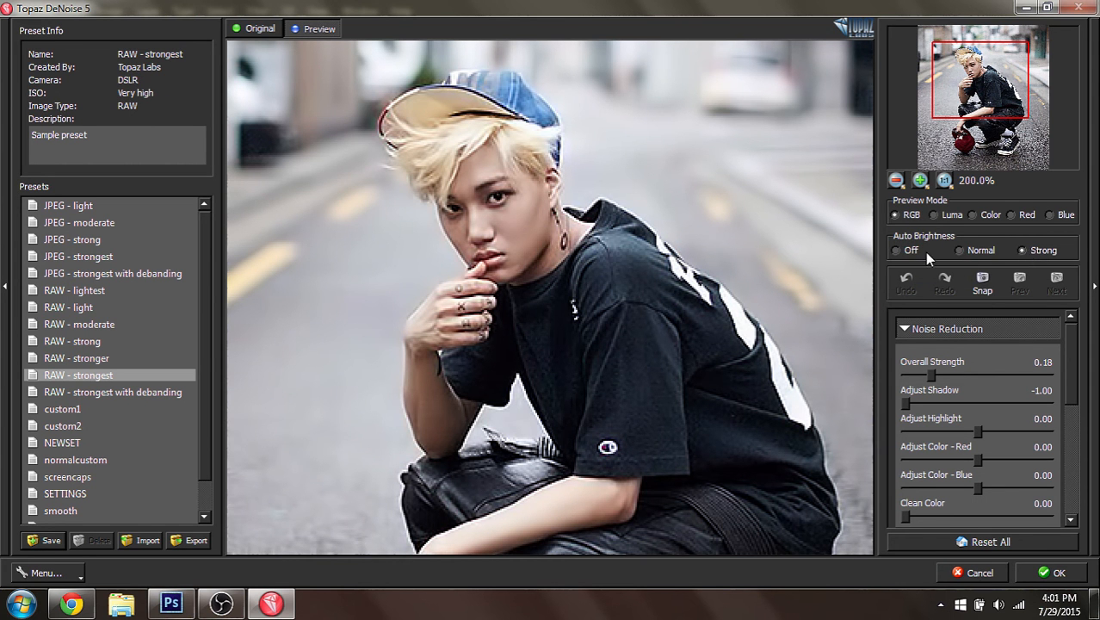
pyautogui.click(898, 249)
# Set the overall noise reduction strength to 0.20
pyautogui.moveTo(1071, 353); pyautogui.dragTo(1079, 379)
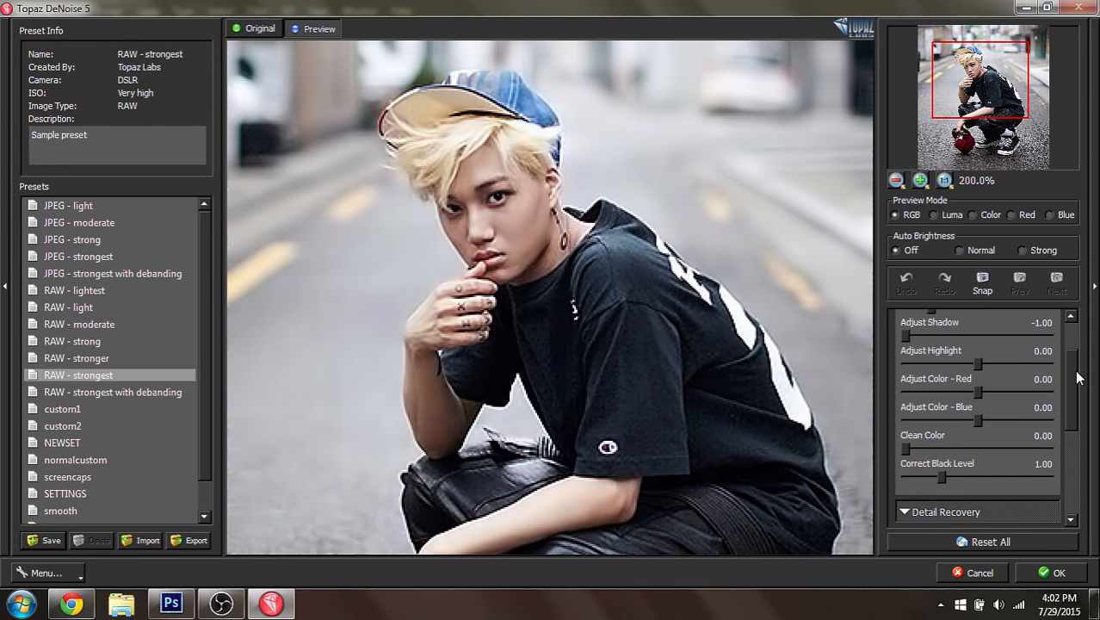
pyautogui.scroll(1, 963, 352)
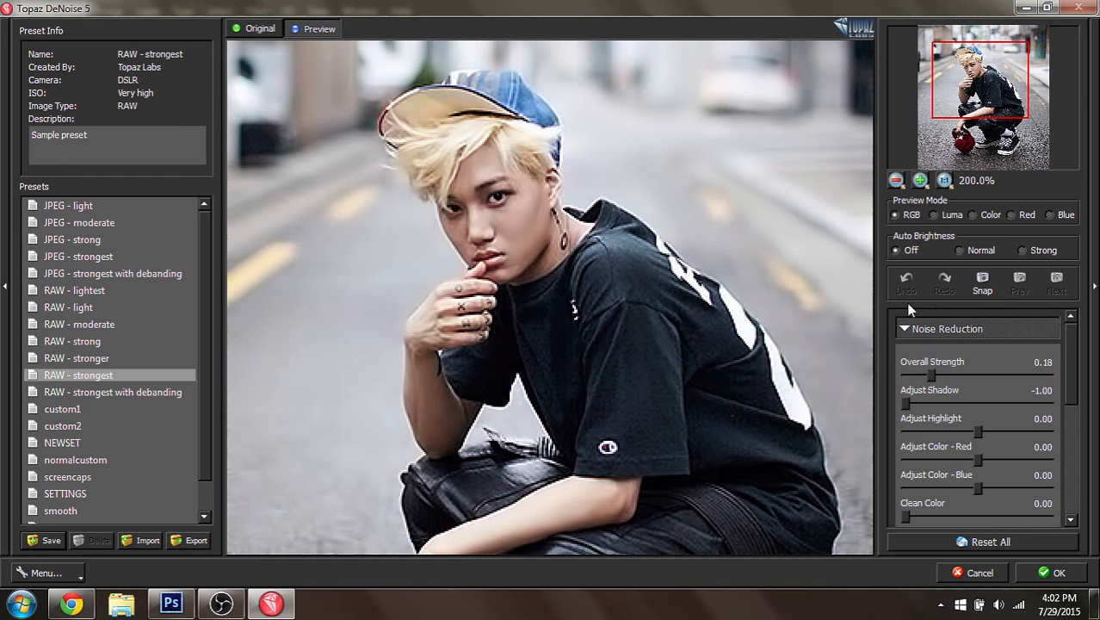
pyautogui.moveTo(932, 375); pyautogui.dragTo(915, 376)
pyautogui.moveTo(914, 376); pyautogui.dragTo(922, 375)
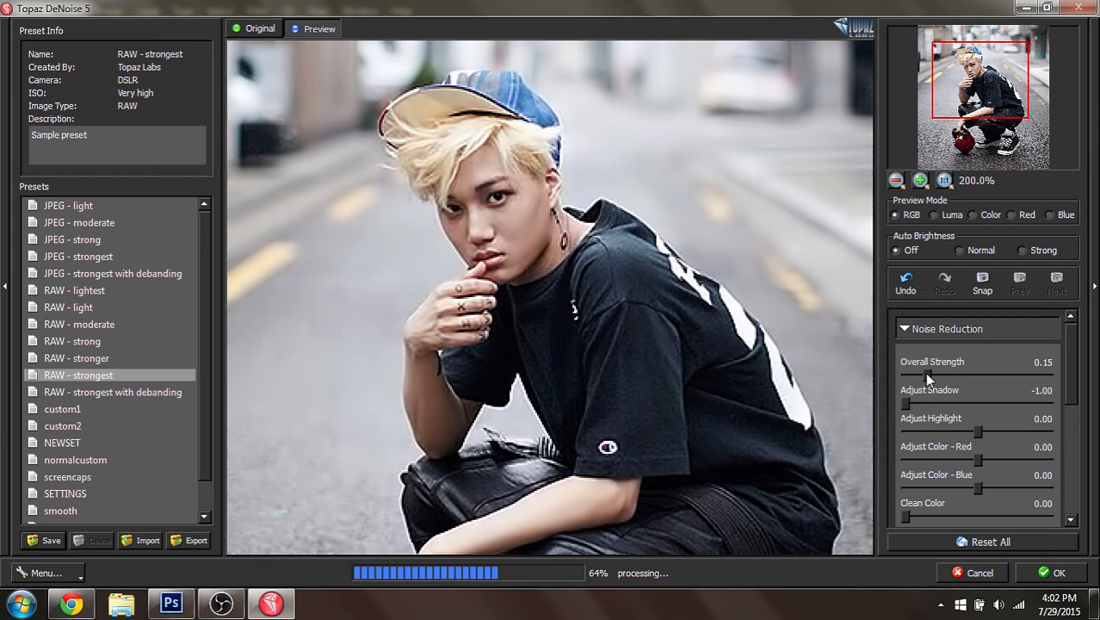
pyautogui.moveTo(925, 371); pyautogui.dragTo(932, 371)
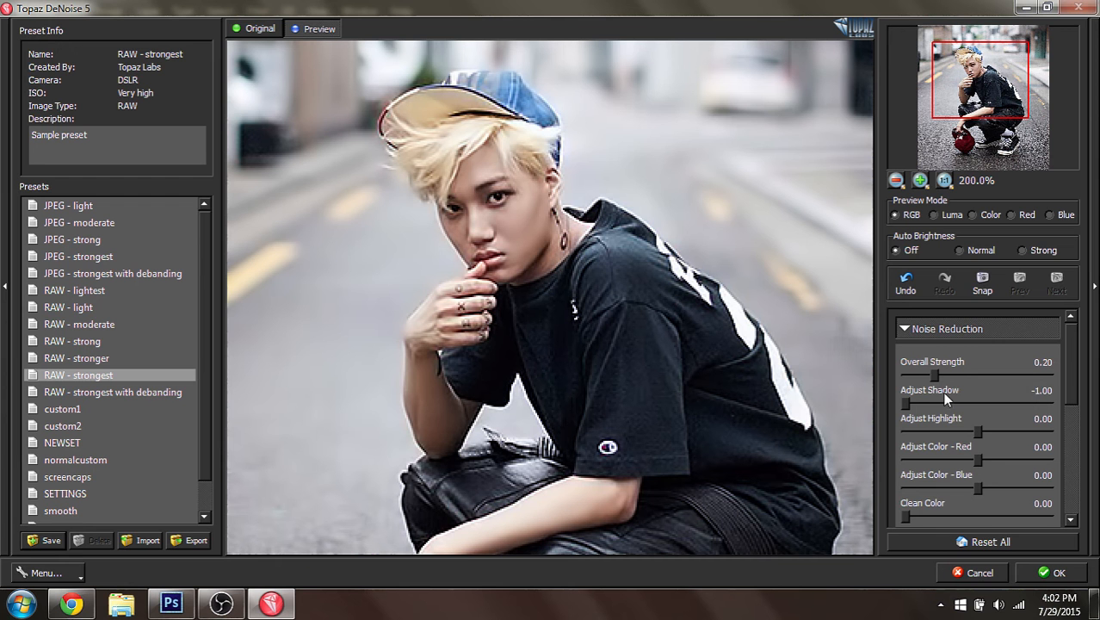
# Set Recover Detail to 0.00, try Reduce Blur at 0.34 and return it to 0.00
pyautogui.scroll(-3, 1050, 366)
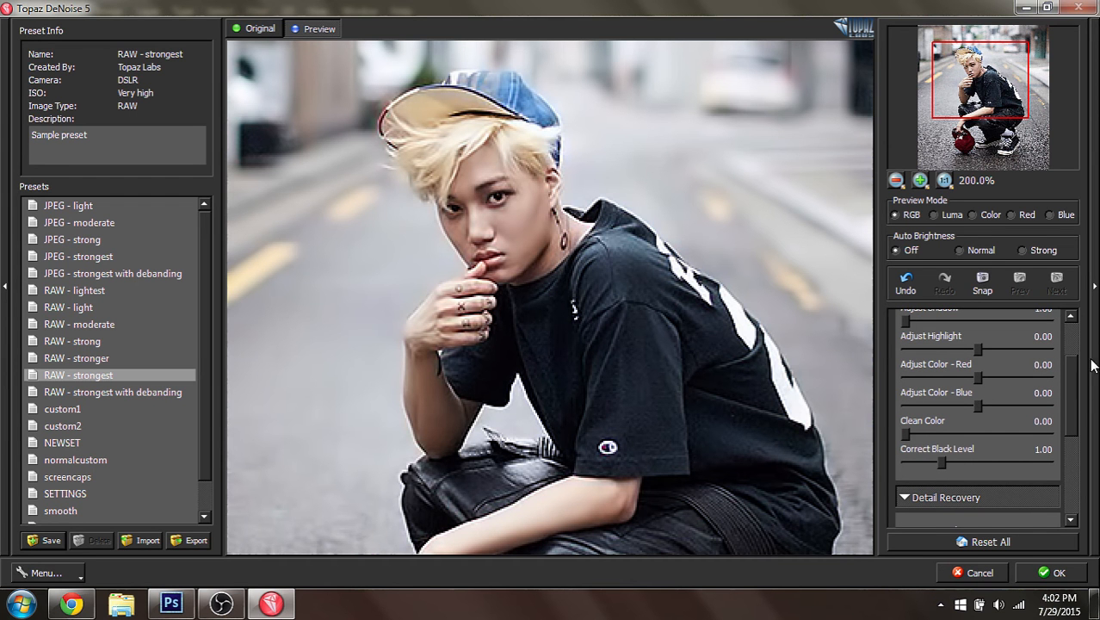
pyautogui.scroll(-1, 1077, 403)
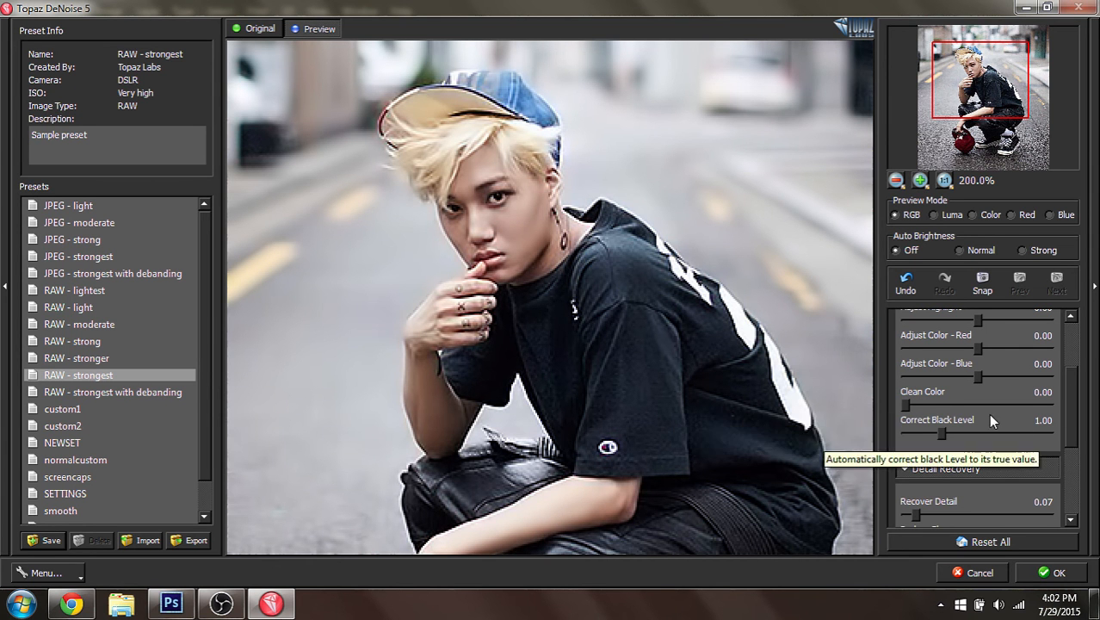
pyautogui.moveTo(1073, 392); pyautogui.dragTo(1067, 411)
pyautogui.scroll(-1, 1015, 405)
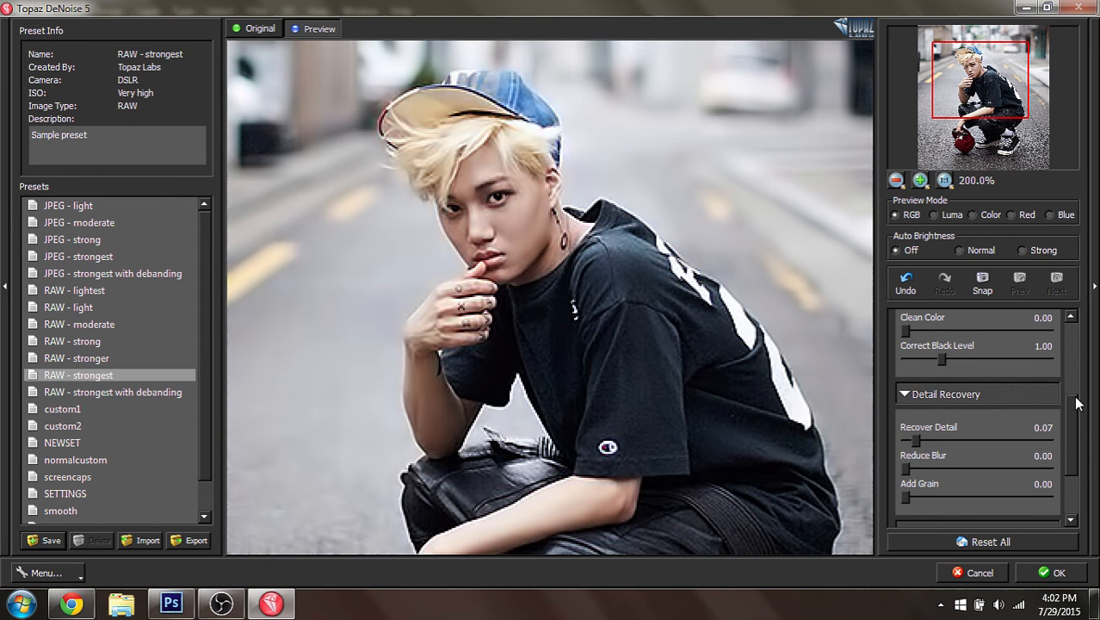
pyautogui.scroll(-3, 950, 370)
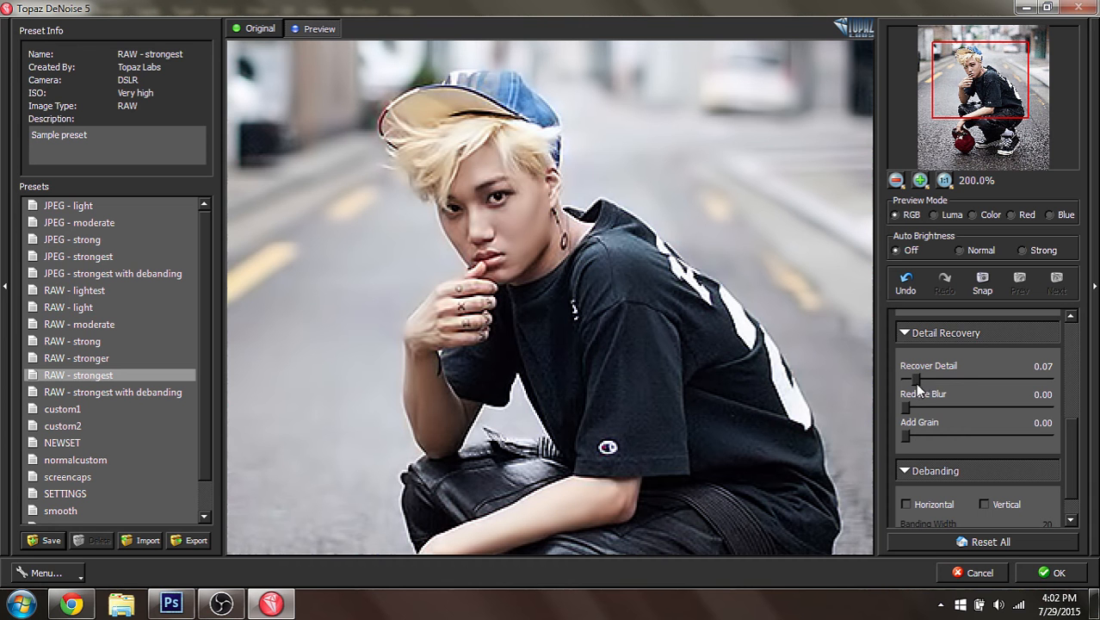
pyautogui.moveTo(912, 381); pyautogui.dragTo(882, 389)
pyautogui.moveTo(906, 405); pyautogui.dragTo(955, 405)
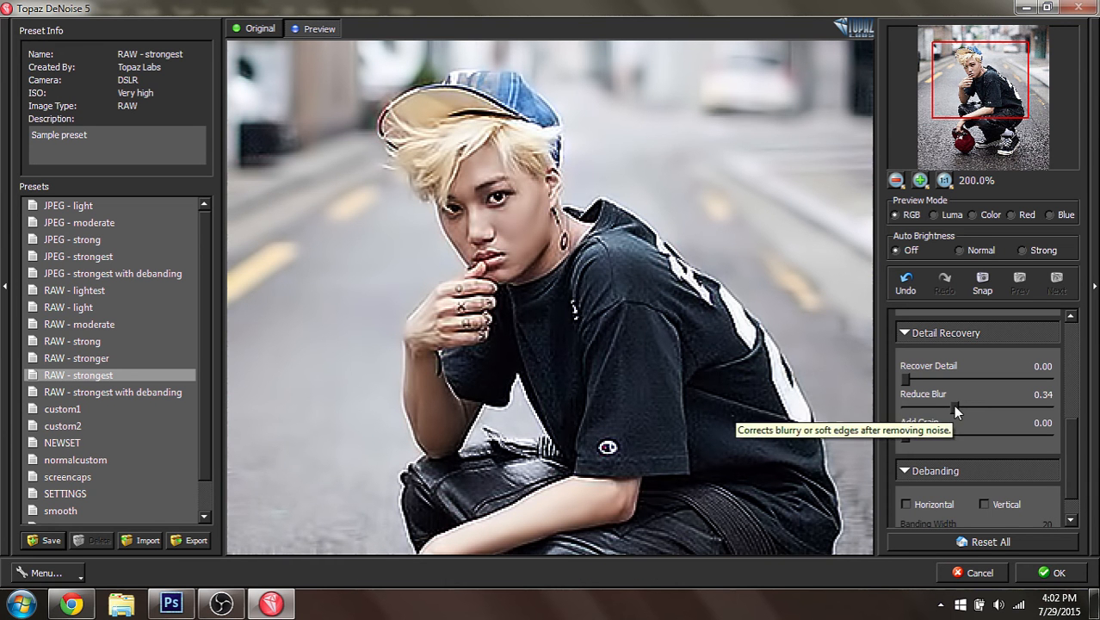
pyautogui.moveTo(953, 407); pyautogui.dragTo(903, 408)
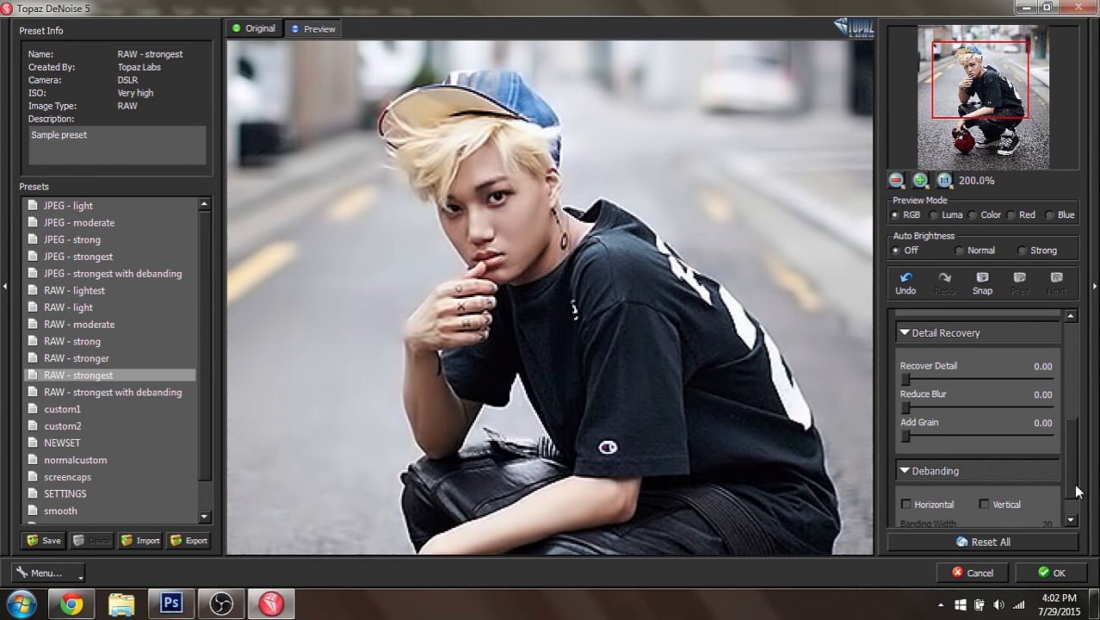
# Slightly readjust the overall noise reduction strength and apply the DeNoise filter to the layer
pyautogui.moveTo(1076, 491); pyautogui.dragTo(1093, 380)
pyautogui.moveTo(931, 379); pyautogui.dragTo(919, 377)
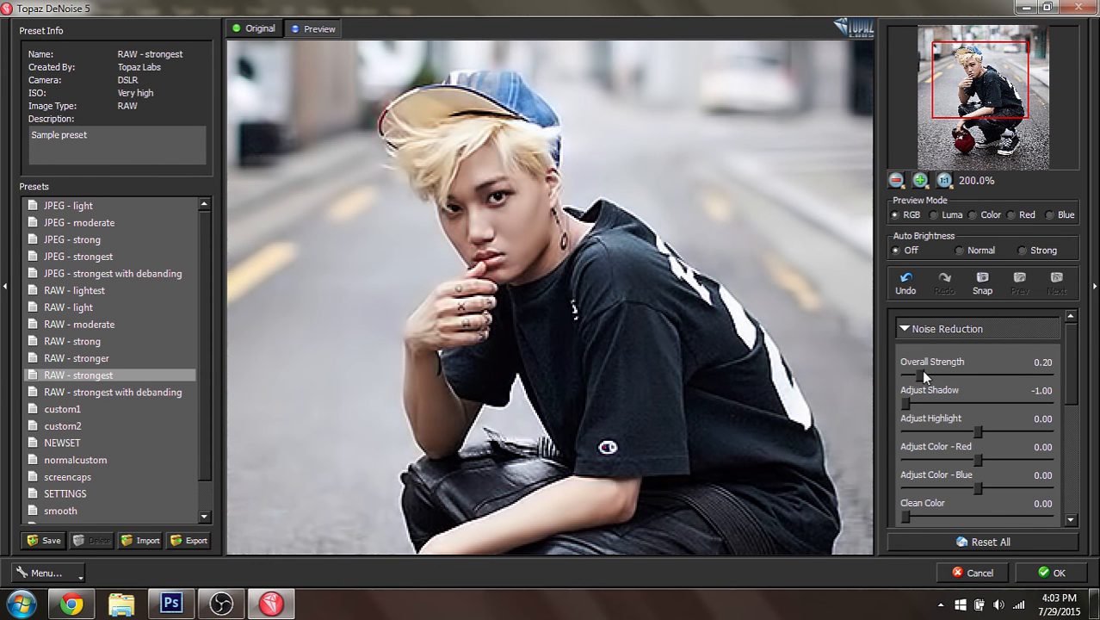
pyautogui.moveTo(923, 373); pyautogui.dragTo(929, 370)
pyautogui.click(1051, 572)
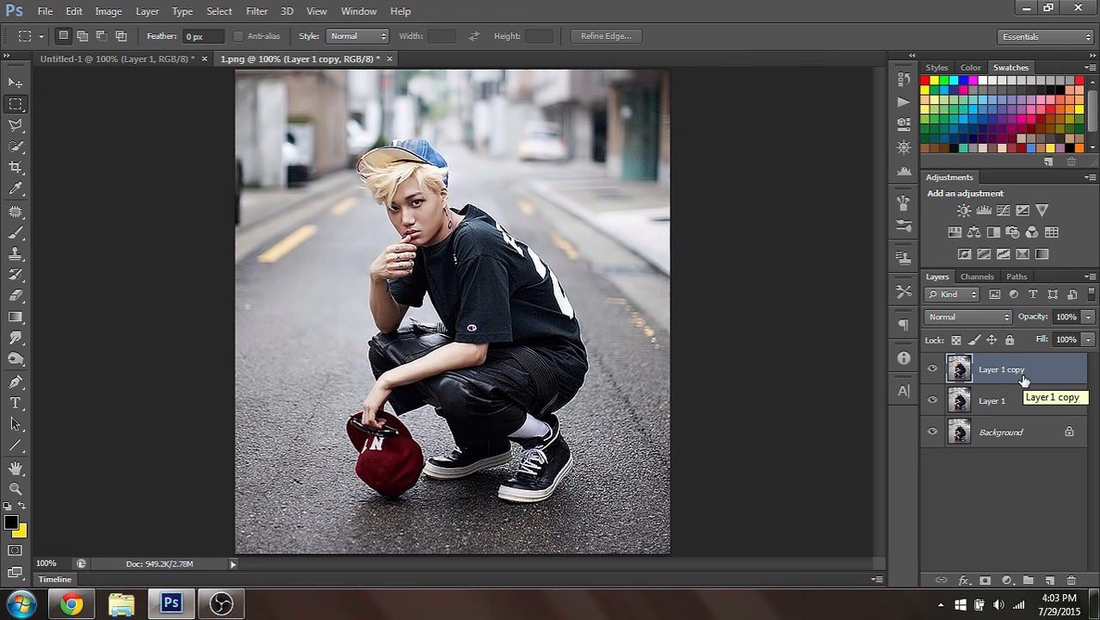
# Add a white layer mask to Layer 1 copy and make the mask active
pyautogui.click(985, 582)
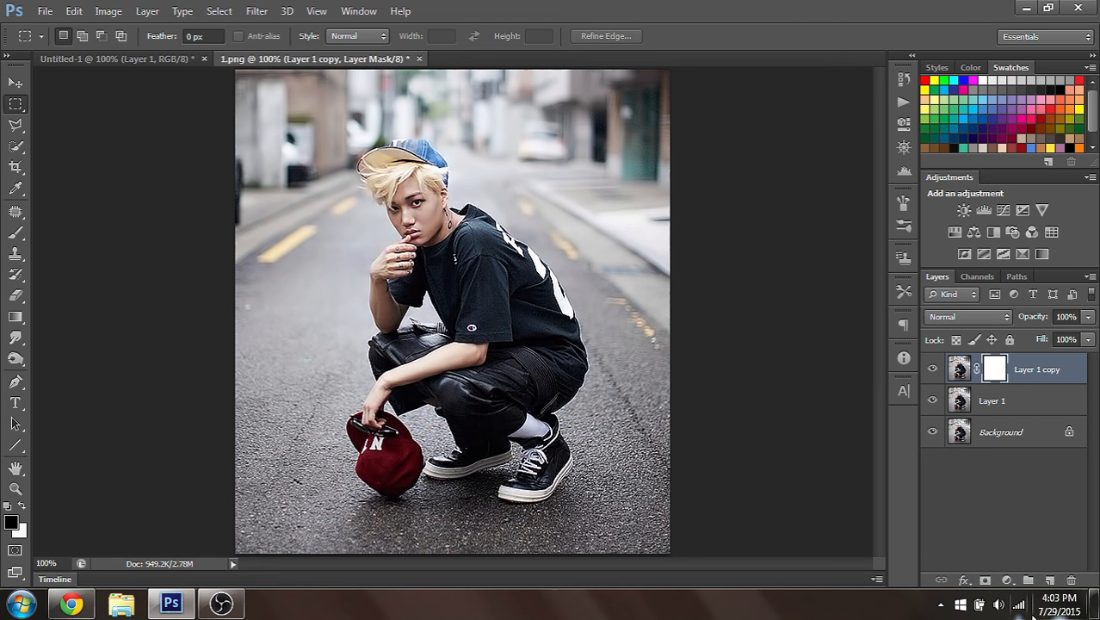
pyautogui.click(142, 10)
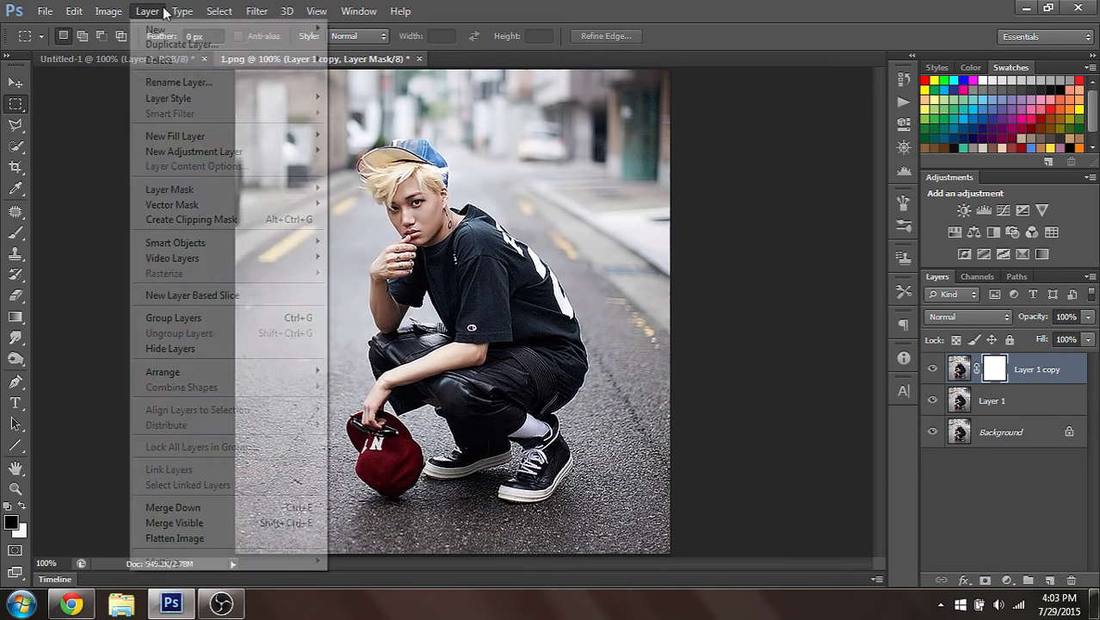
pyautogui.moveTo(329, 189)
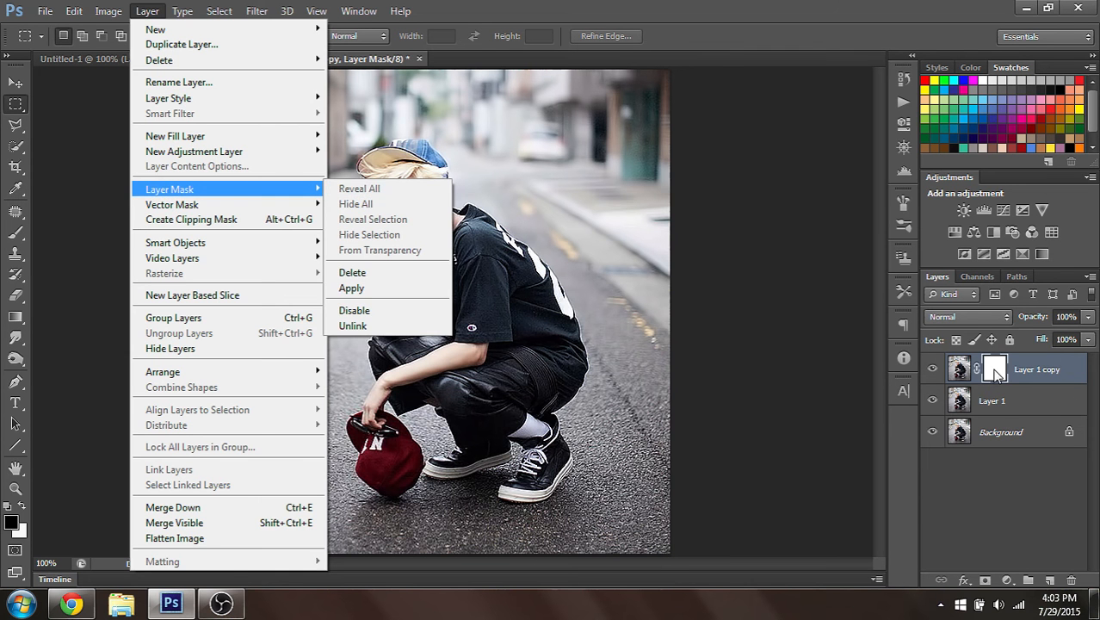
pyautogui.click(992, 383)
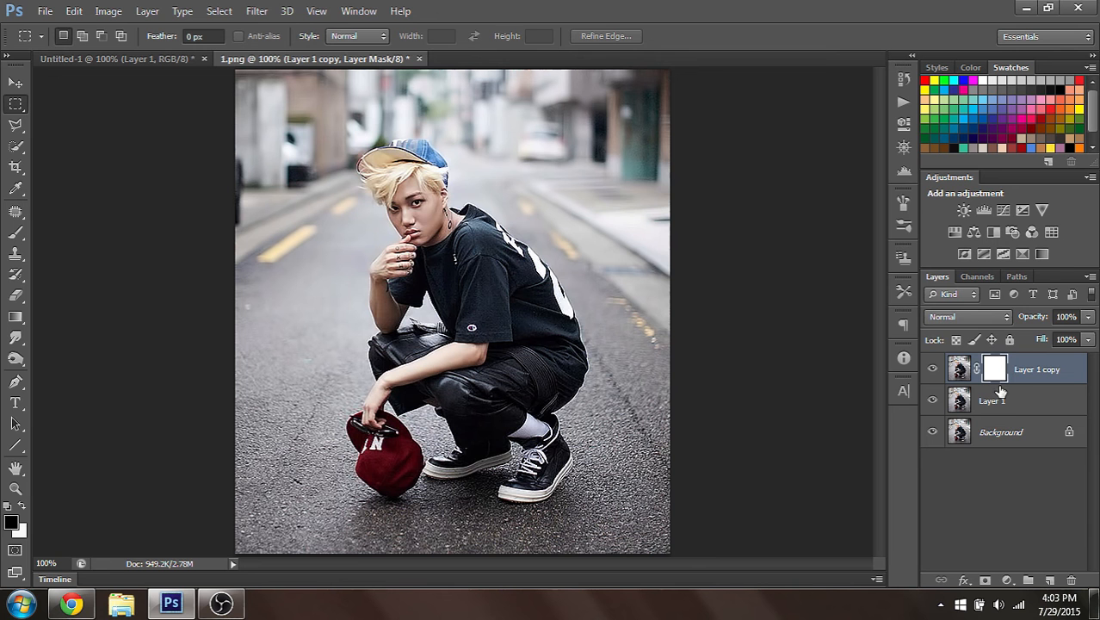
# Paint black on the layer mask over the hair and cap brim with a 15 px brush at 100% opacity
pyautogui.click(15, 232)
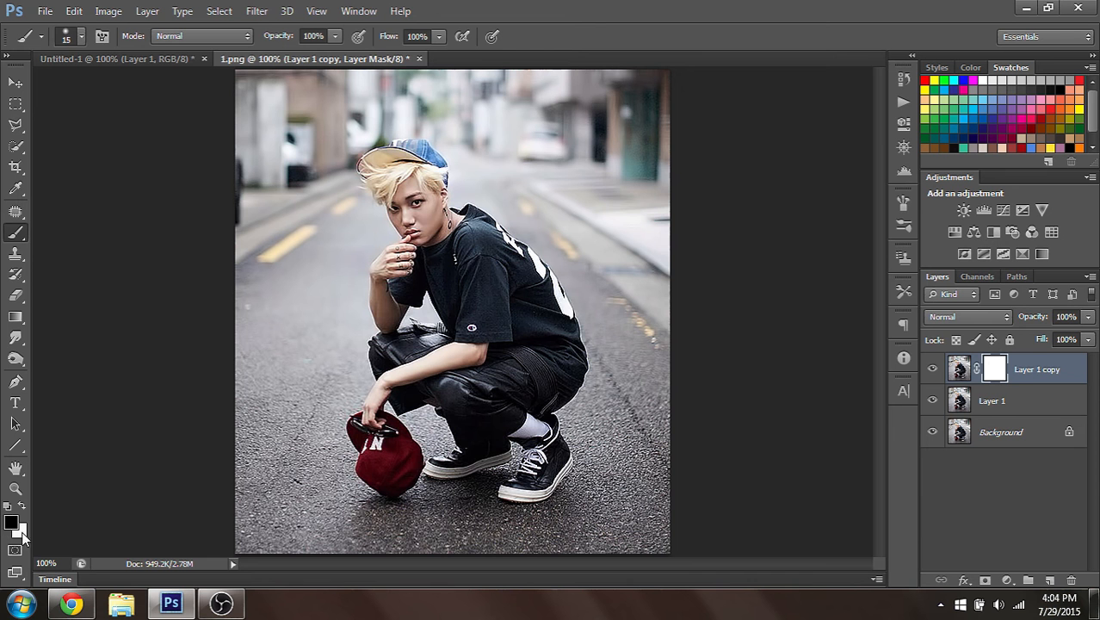
pyautogui.hotkey('ctrl', '+')
pyautogui.hotkey('ctrl', '+')
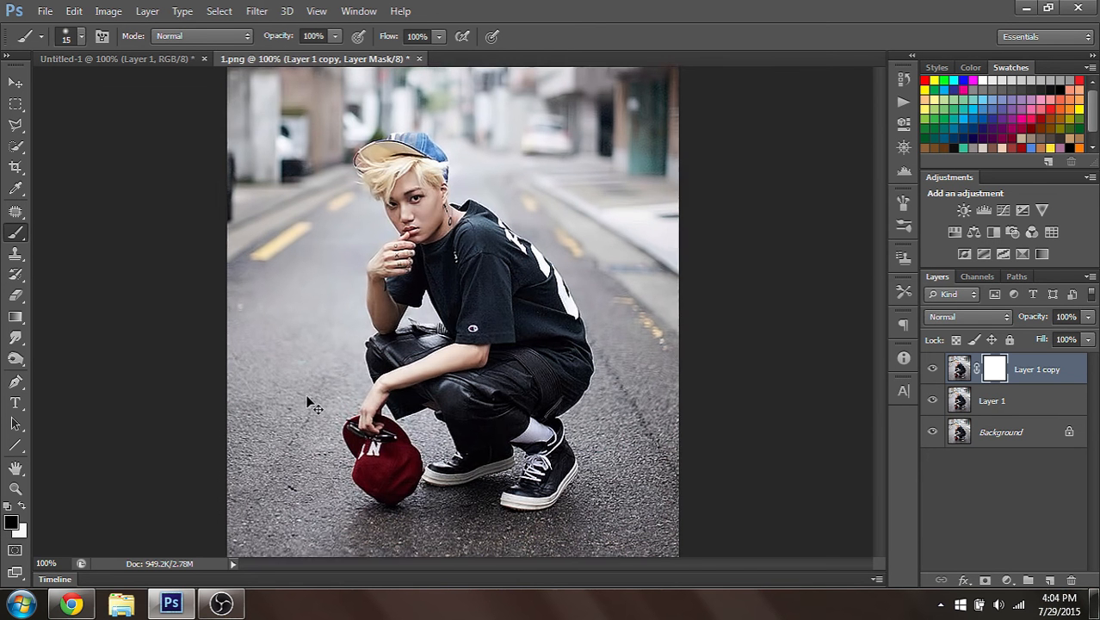
pyautogui.scroll(7, 345, 317)
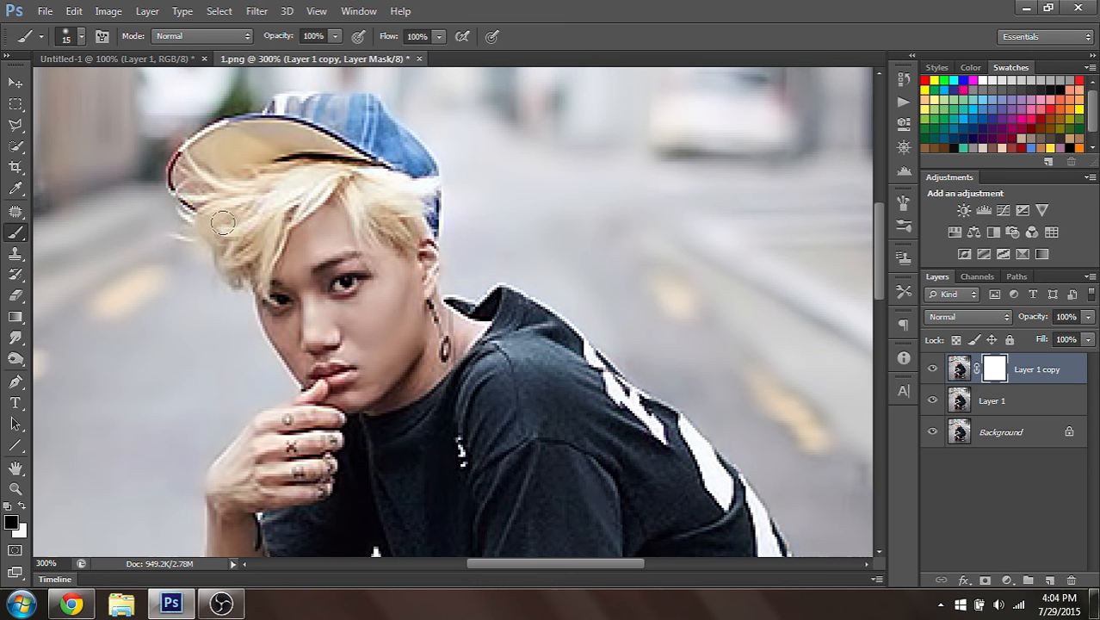
pyautogui.moveTo(223, 222)
pyautogui.mouseDown()
pyautogui.moveTo(219, 254)
pyautogui.moveTo(268, 231)
pyautogui.moveTo(214, 277)
pyautogui.moveTo(248, 270)
pyautogui.moveTo(218, 285)
pyautogui.moveTo(185, 223)
pyautogui.moveTo(230, 217)
pyautogui.moveTo(182, 146)
pyautogui.mouseUp()
pyautogui.moveTo(259, 247)
pyautogui.mouseDown()
pyautogui.moveTo(196, 198)
pyautogui.moveTo(297, 188)
pyautogui.moveTo(228, 203)
pyautogui.moveTo(288, 173)
pyautogui.moveTo(221, 179)
pyautogui.moveTo(298, 183)
pyautogui.mouseUp()
pyautogui.click(107, 12)
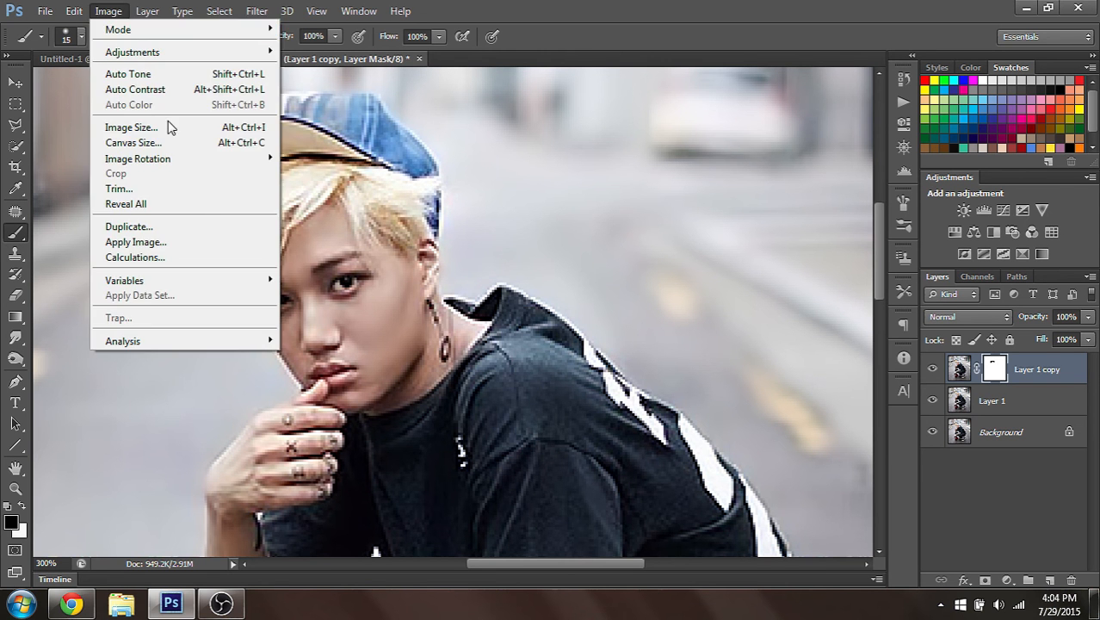
pyautogui.click(387, 231)
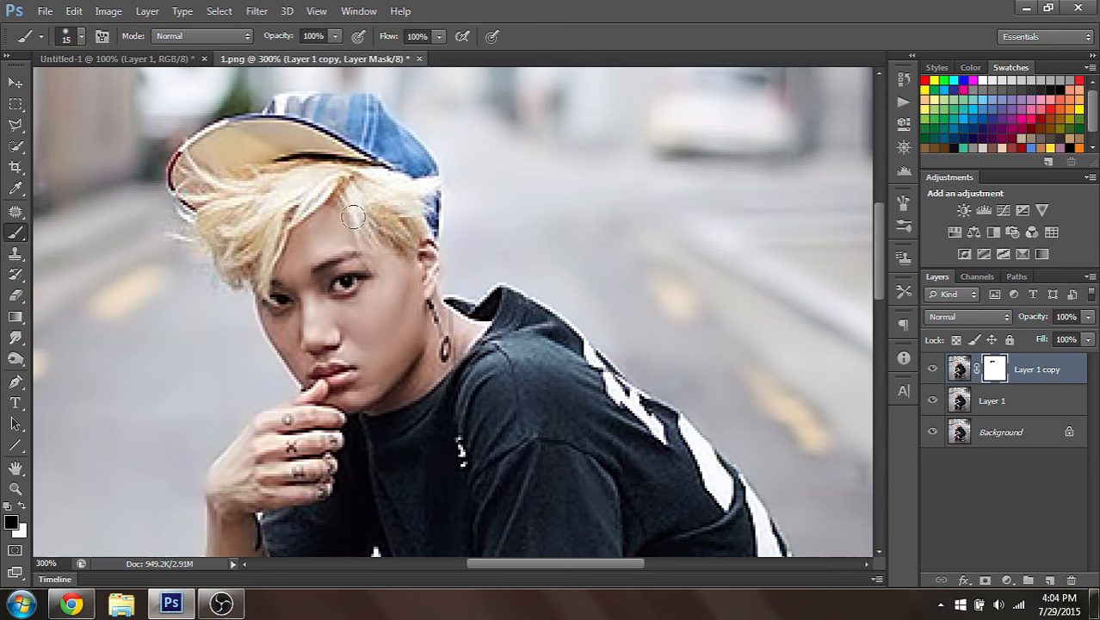
# Reduce the brush size to 6 px and paint black on the Layer 1 copy mask over the eyes, earring and finger tattoos
pyautogui.click(69, 37)
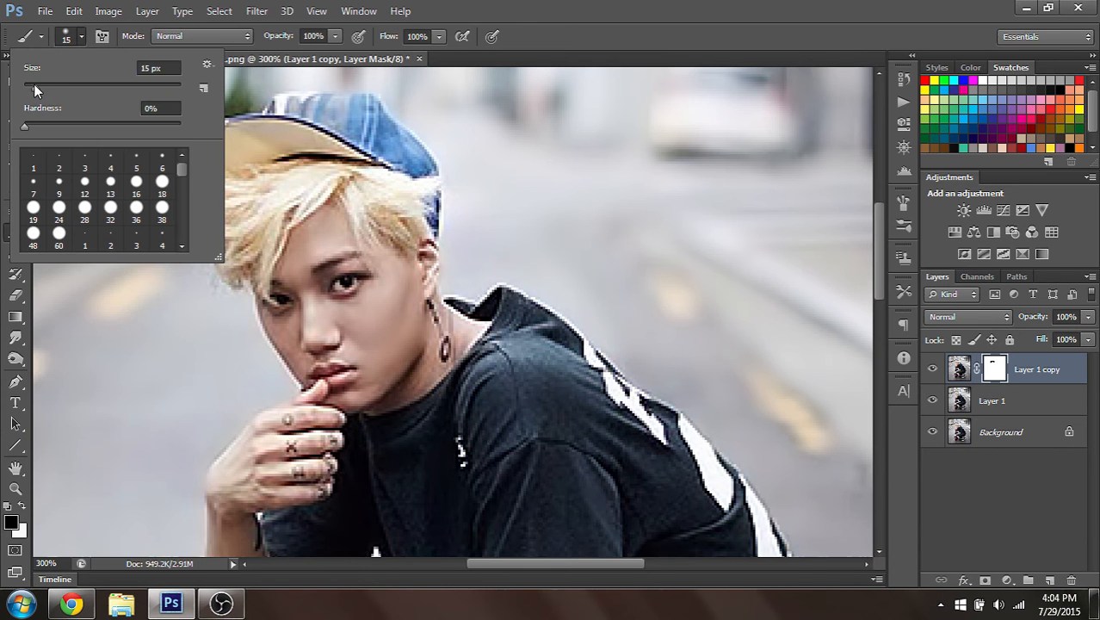
pyautogui.moveTo(33, 84); pyautogui.dragTo(30, 84)
pyautogui.click(344, 189)
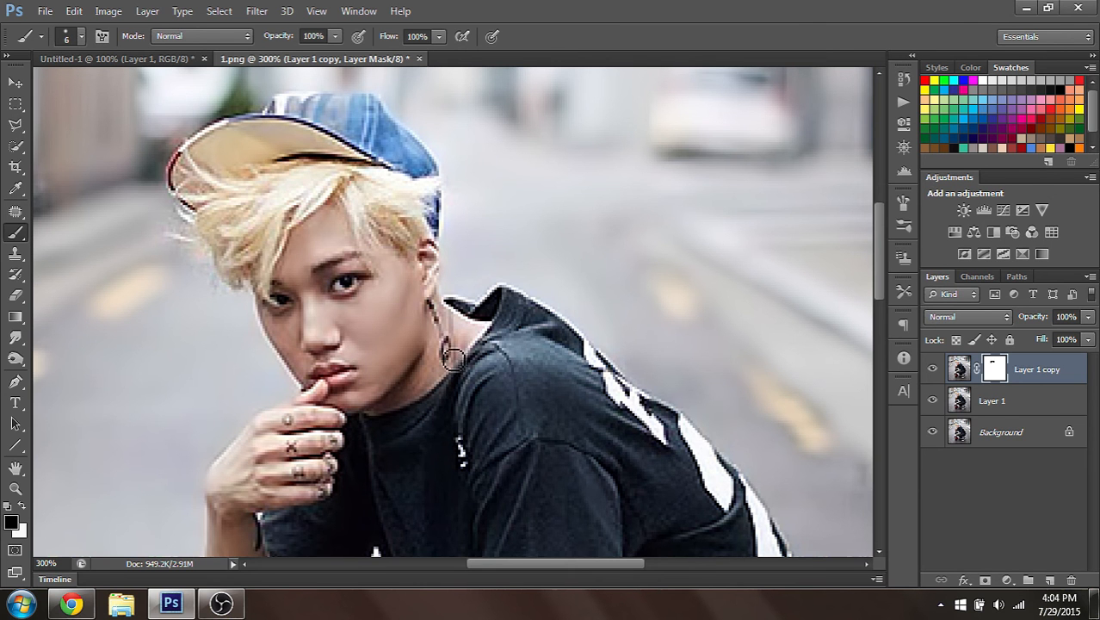
pyautogui.scroll(-3, 594, 433)
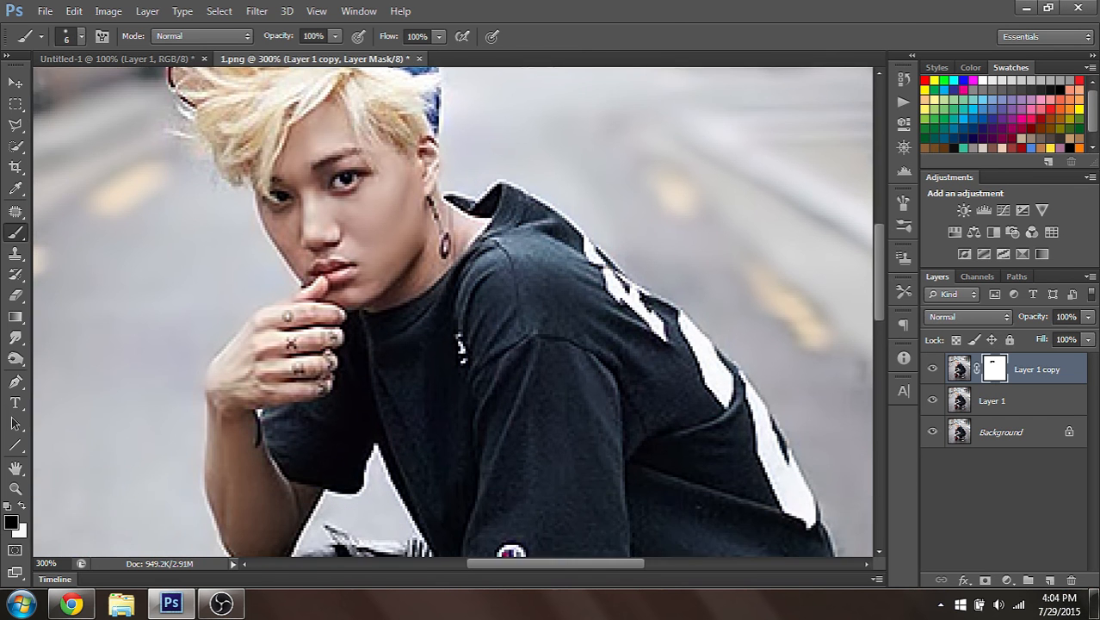
pyautogui.scroll(-4, 346, 322)
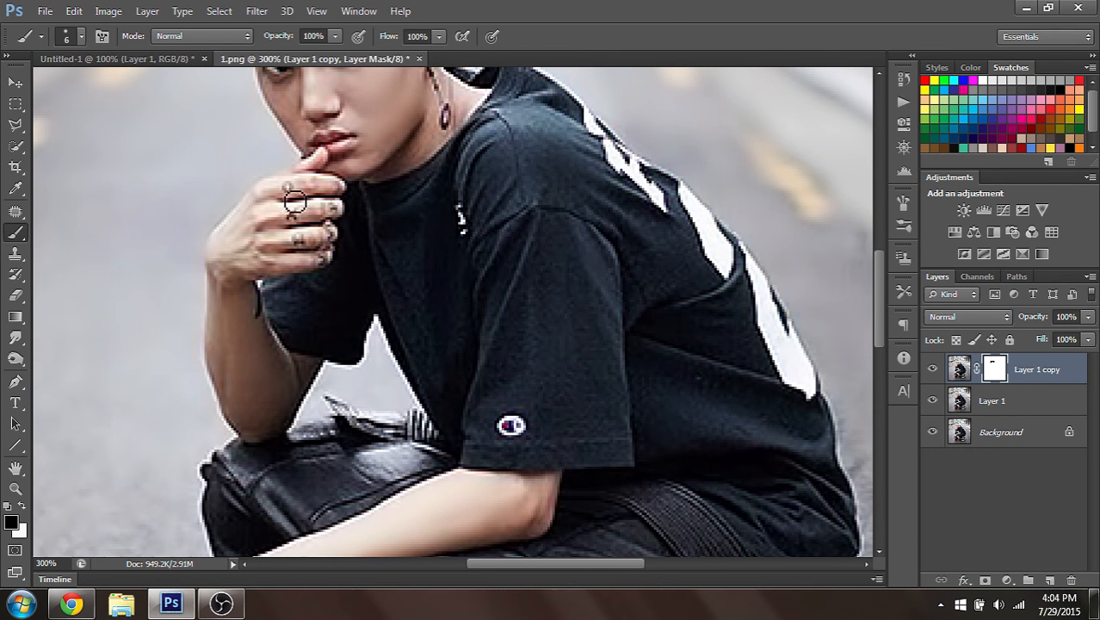
pyautogui.scroll(-5, 327, 359)
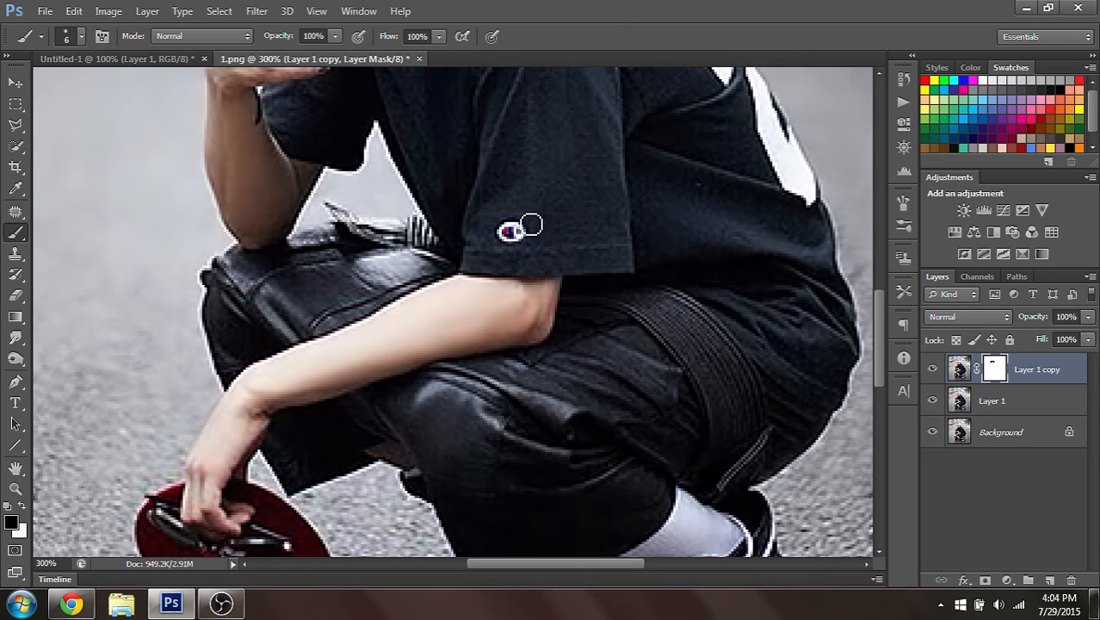
# Paint black on the Layer 1 copy mask over the sleeve logo, the ribbed trouser section and the shoe details
pyautogui.scroll(1, 609, 249)
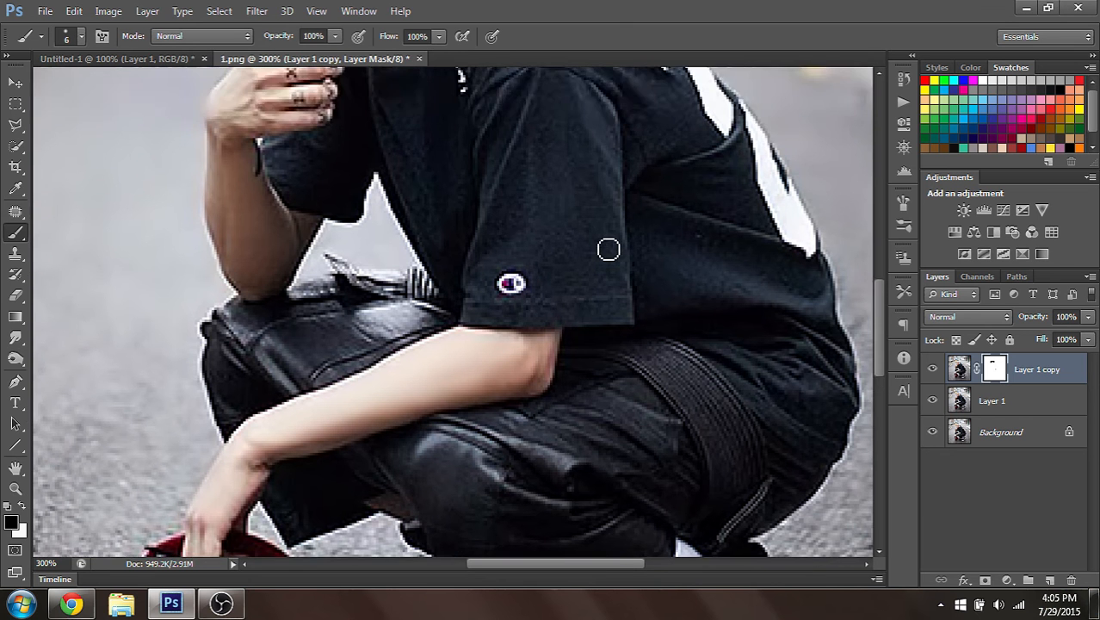
pyautogui.scroll(-3, 608, 249)
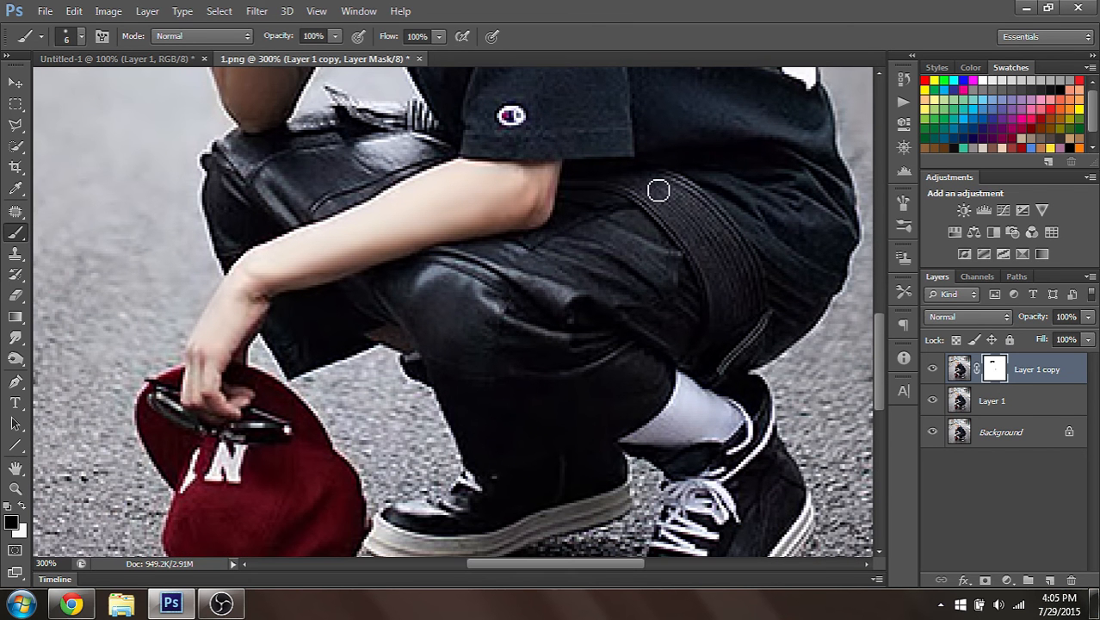
pyautogui.scroll(-3, 757, 336)
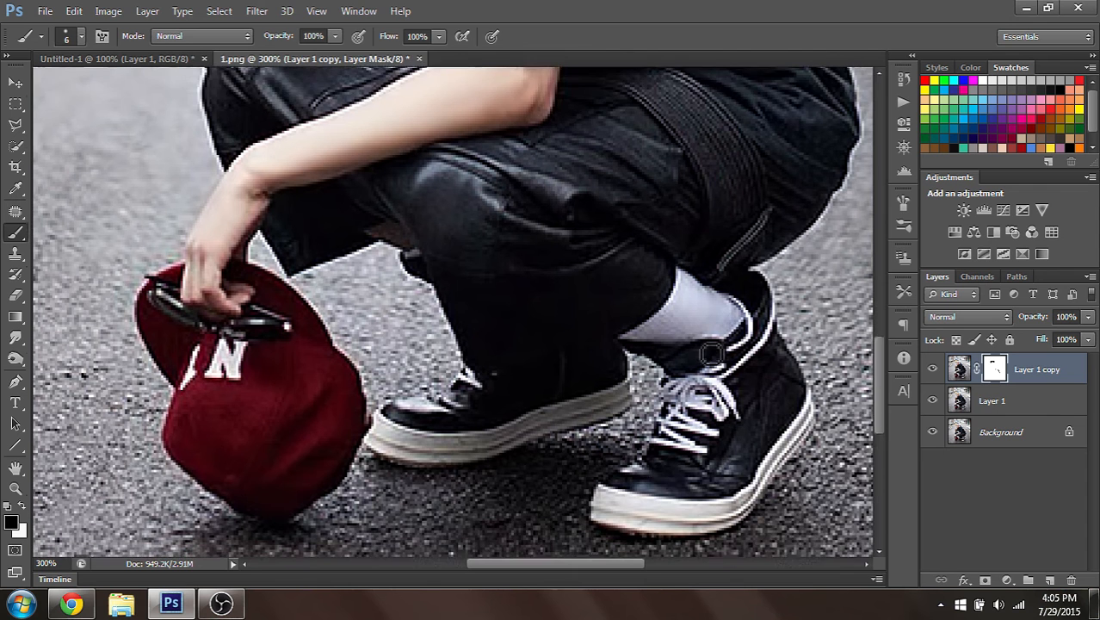
pyautogui.scroll(-1, 711, 353)
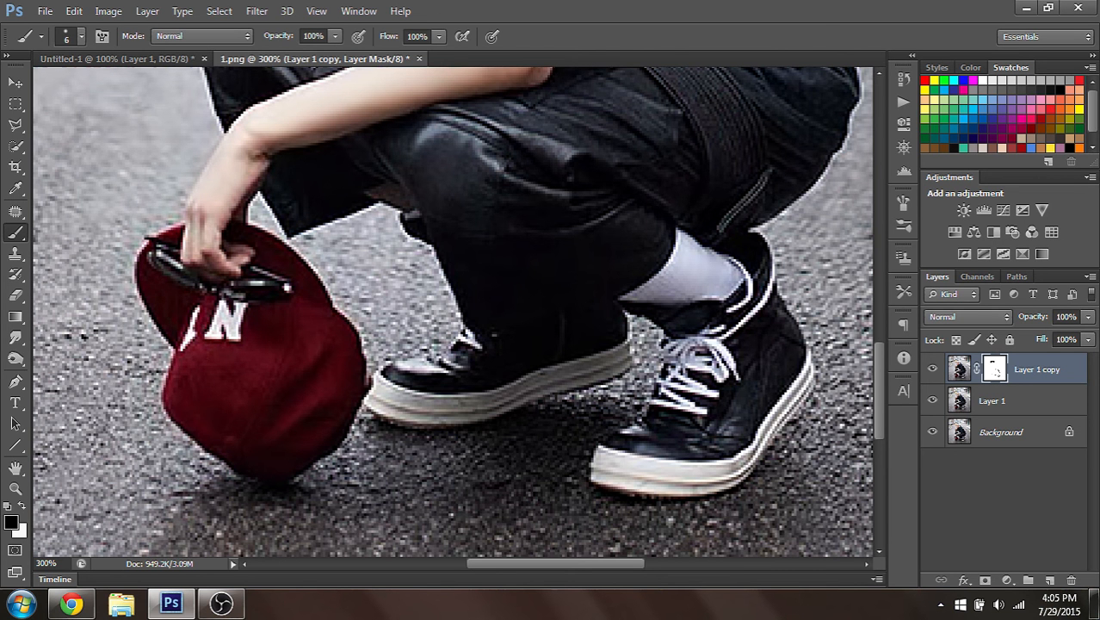
pyautogui.scroll(10, 312, 265)
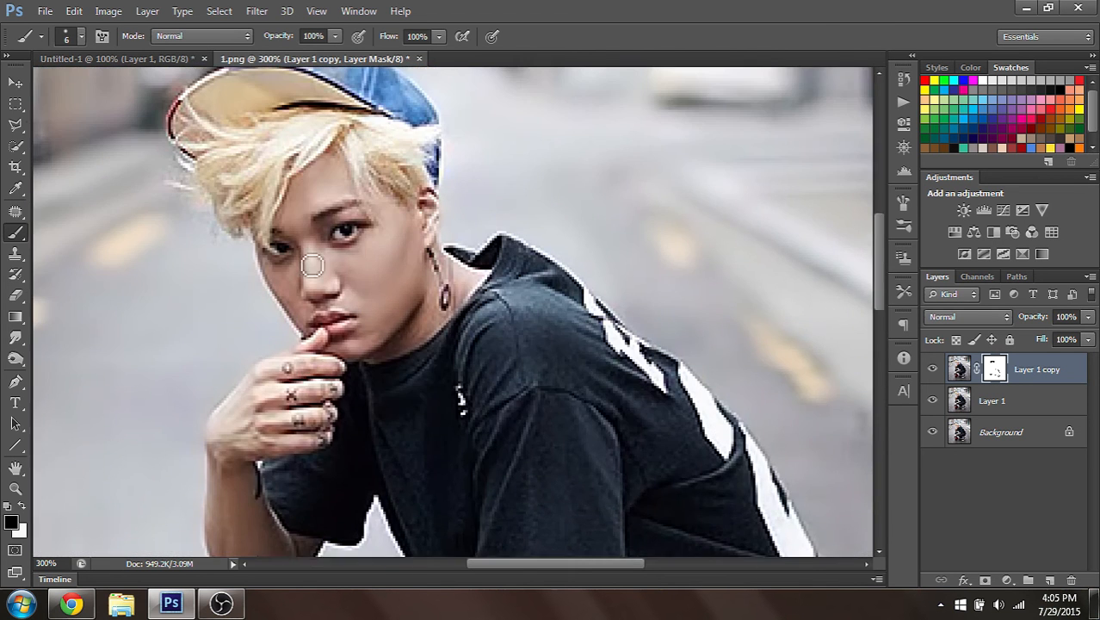
pyautogui.scroll(3, 311, 265)
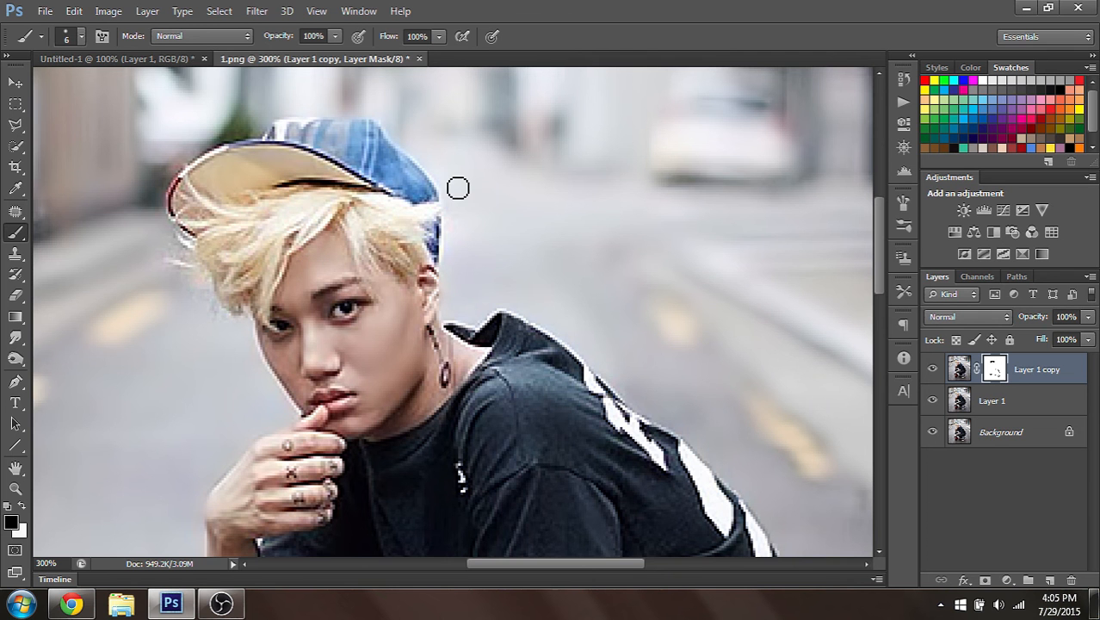
# Stamp all visible layers into a new top layer and apply a Gaussian Blur with a 1.0 px radius to it
pyautogui.hotkey('ctrl', '-')
pyautogui.hotkey('ctrl', '-')
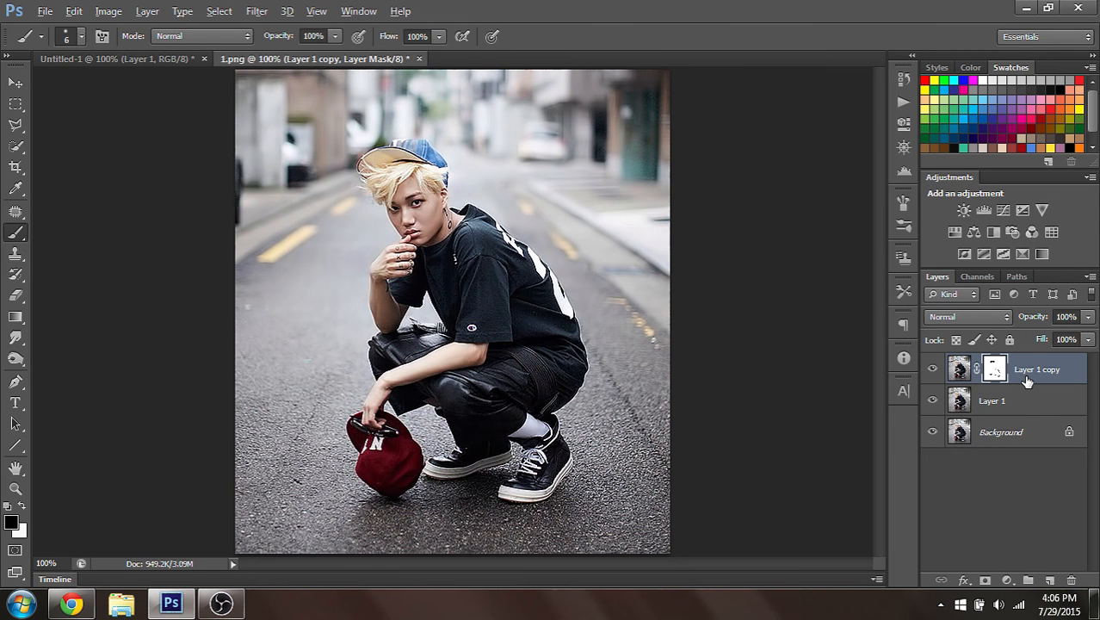
pyautogui.hotkey('ctrl', 'alt', 'shift', 'e')
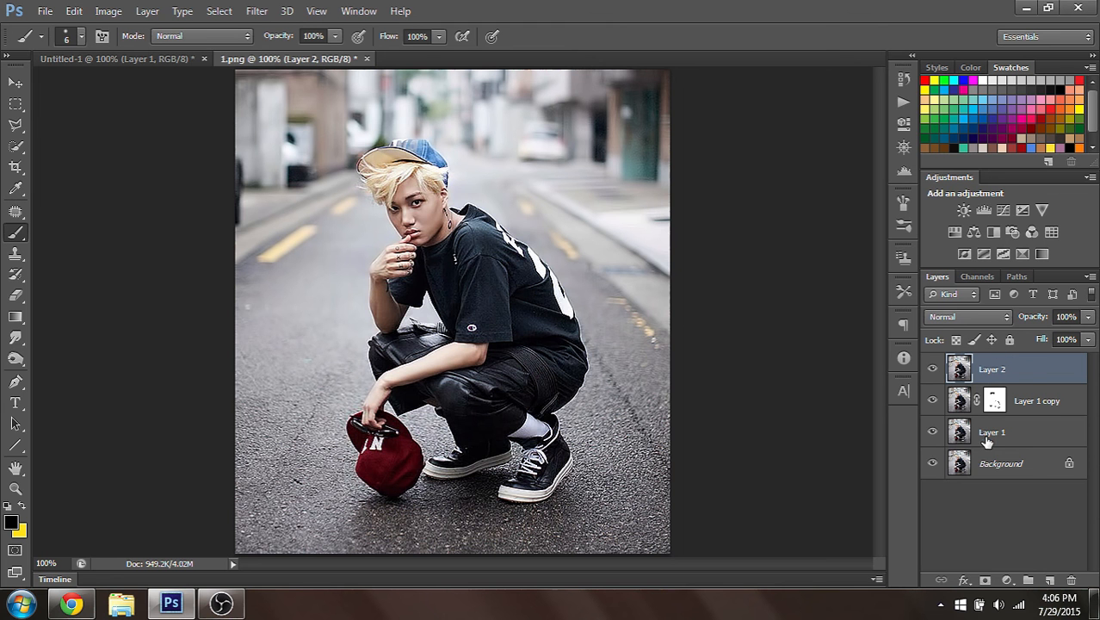
pyautogui.click(256, 15)
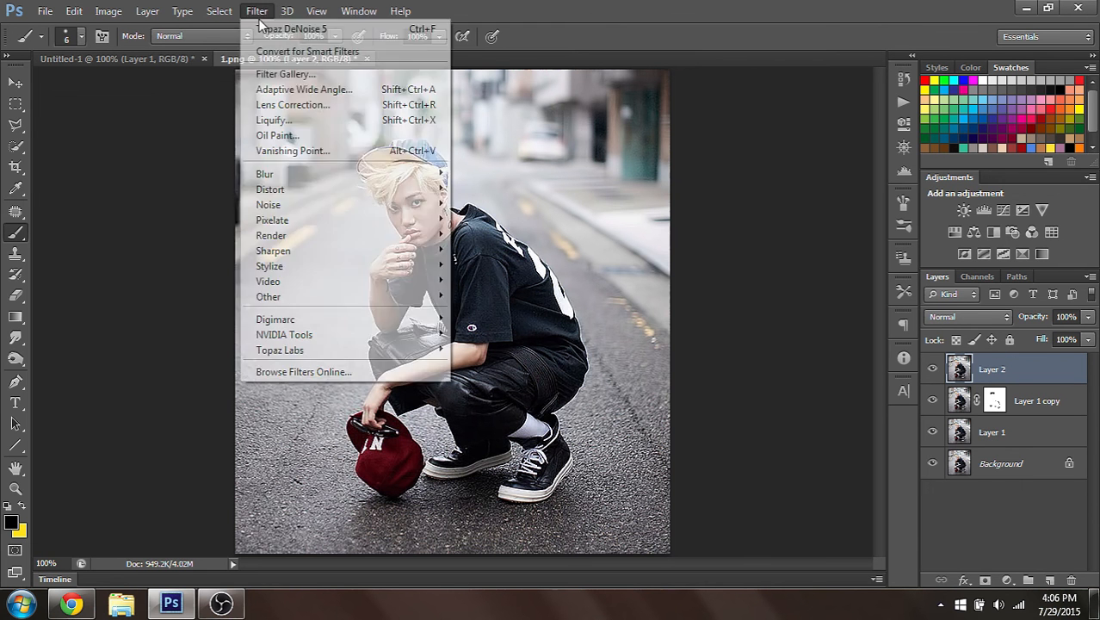
pyautogui.moveTo(312, 177)
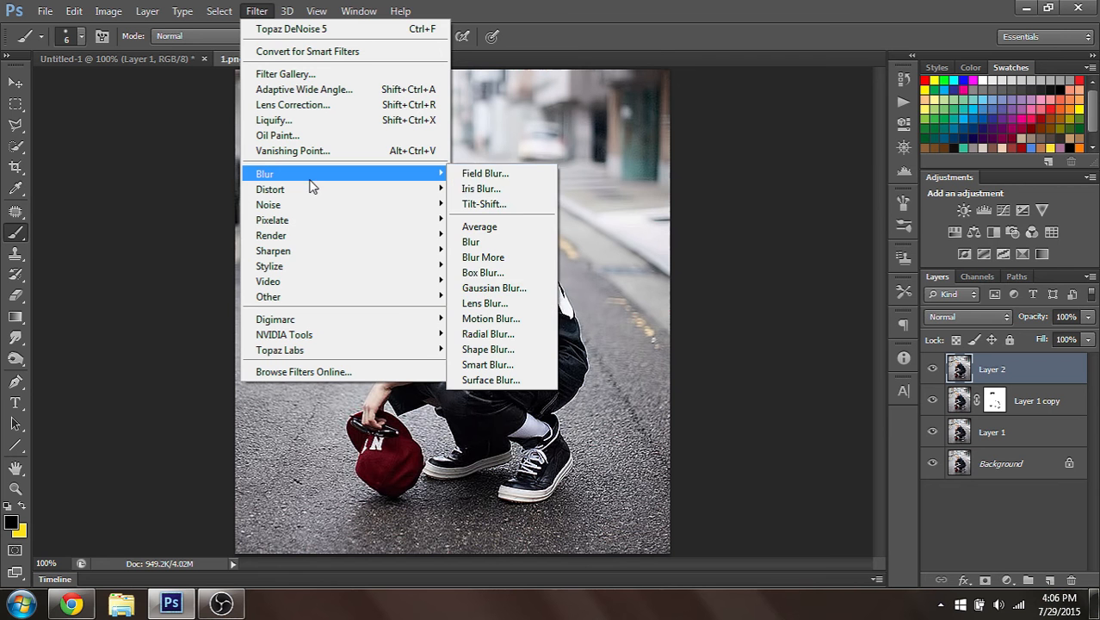
pyautogui.click(495, 289)
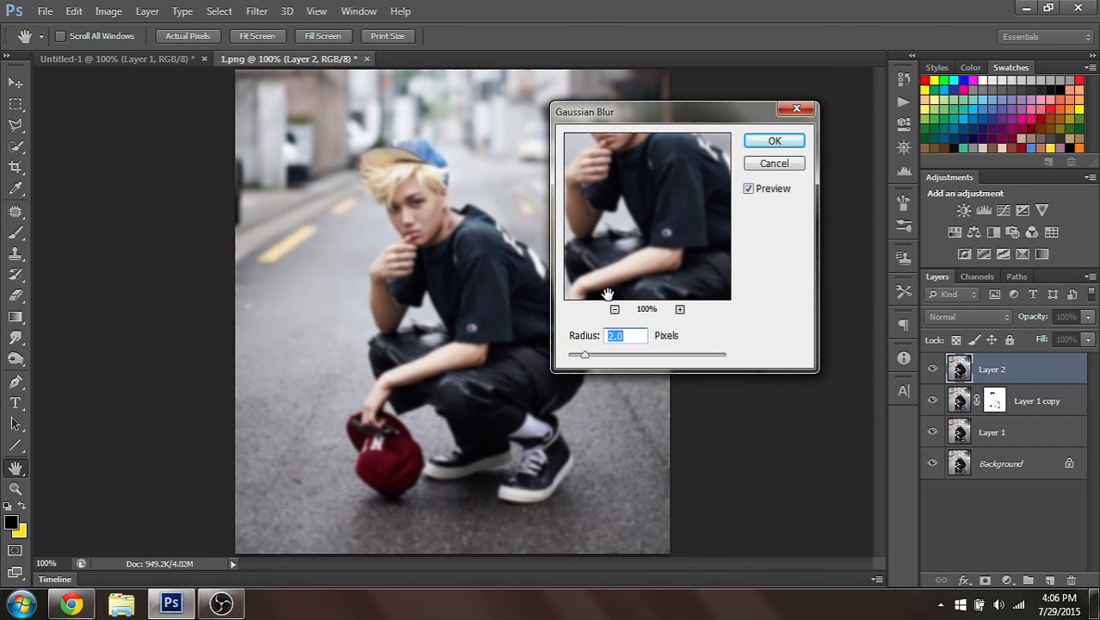
pyautogui.write('1.0')
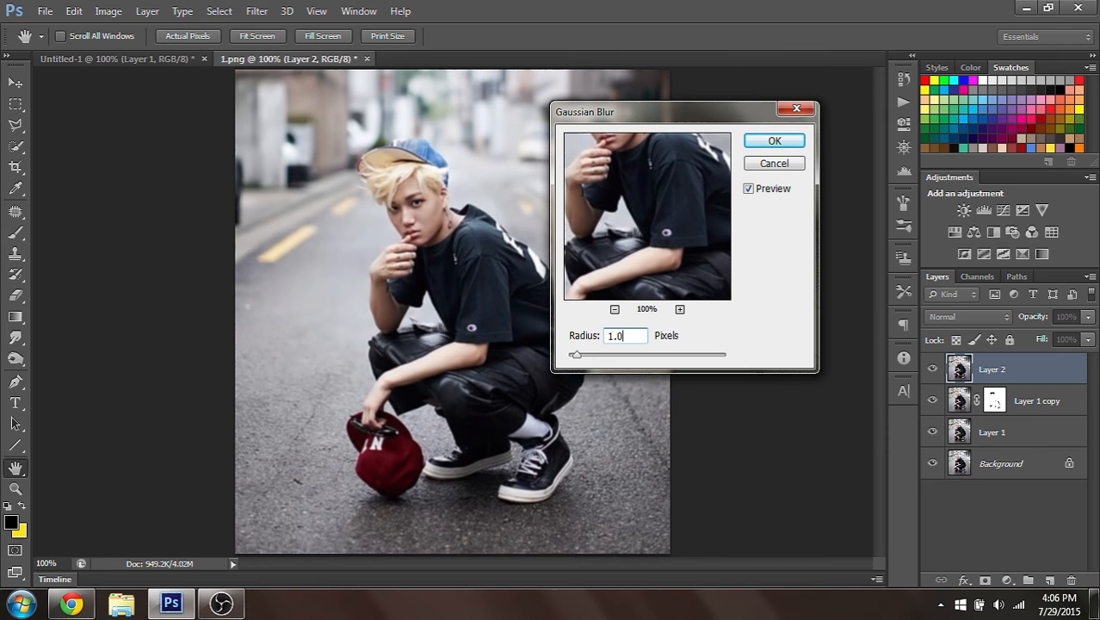
pyautogui.click(772, 141)
# Add a white layer mask to Layer 2 and paint black over the red cap, clothes, shoes and arms with a hard 48 px brush
pyautogui.press('b')
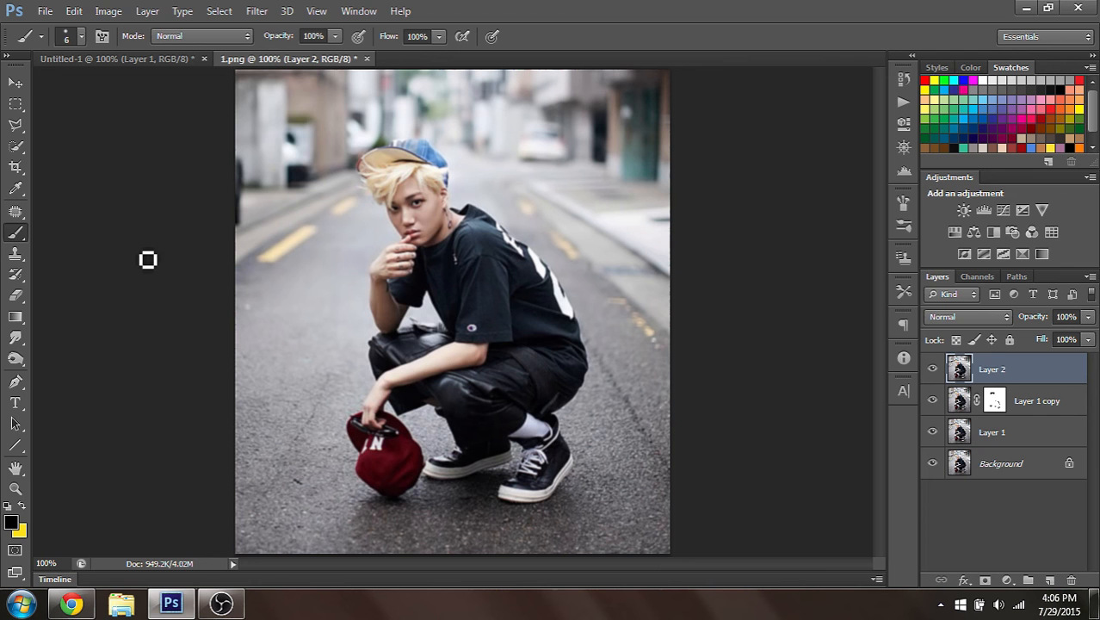
pyautogui.click(985, 580)
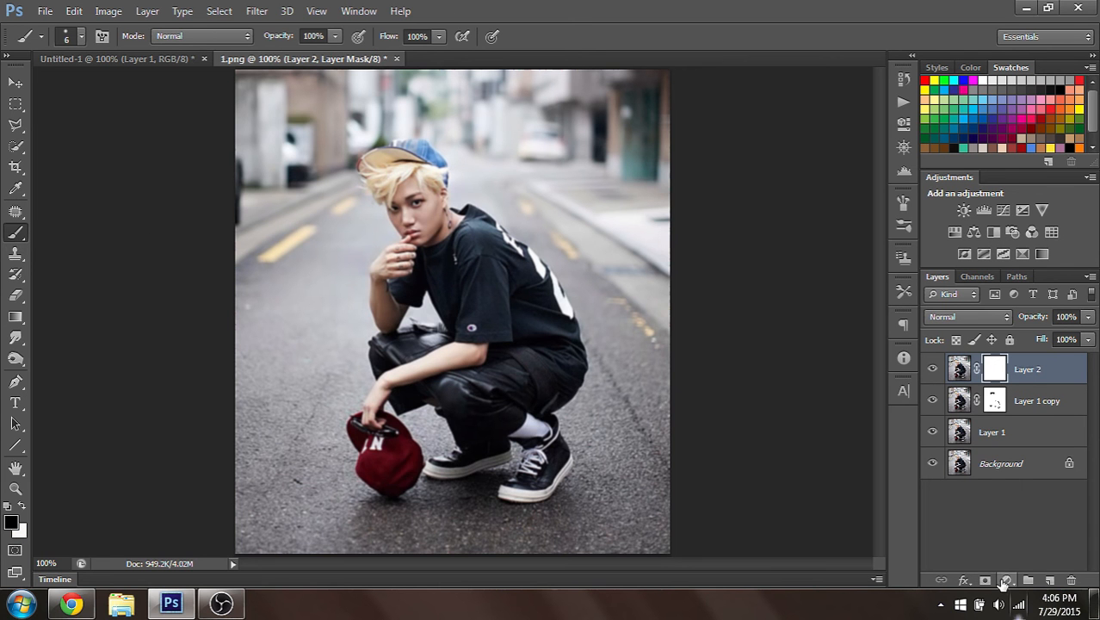
pyautogui.click(67, 36)
pyautogui.click(58, 181)
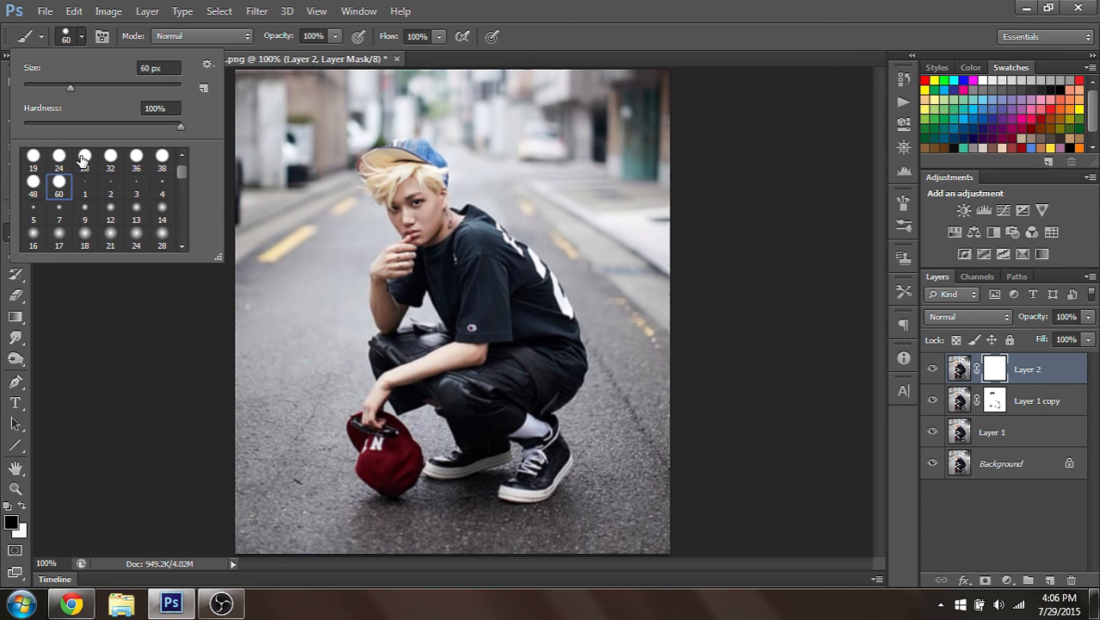
pyautogui.click(33, 182)
pyautogui.moveTo(375, 465)
pyautogui.mouseDown()
pyautogui.moveTo(364, 424)
pyautogui.moveTo(395, 469)
pyautogui.moveTo(375, 422)
pyautogui.moveTo(388, 463)
pyautogui.mouseUp()
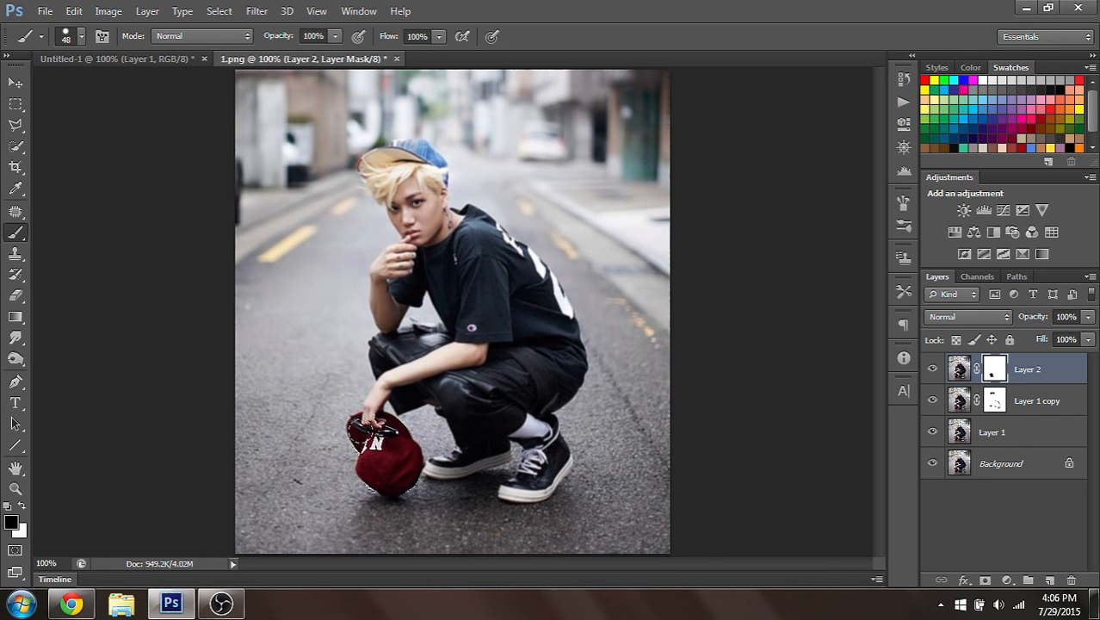
pyautogui.moveTo(366, 420)
pyautogui.mouseDown()
pyautogui.moveTo(351, 426)
pyautogui.moveTo(383, 404)
pyautogui.moveTo(379, 377)
pyautogui.moveTo(420, 363)
pyautogui.moveTo(435, 335)
pyautogui.moveTo(465, 332)
pyautogui.moveTo(372, 340)
pyautogui.moveTo(405, 413)
pyautogui.moveTo(469, 439)
pyautogui.moveTo(459, 427)
pyautogui.moveTo(413, 469)
pyautogui.moveTo(491, 442)
pyautogui.moveTo(470, 353)
pyautogui.mouseUp()
pyautogui.moveTo(521, 408)
pyautogui.mouseDown()
pyautogui.moveTo(519, 487)
pyautogui.moveTo(503, 495)
pyautogui.moveTo(570, 458)
pyautogui.mouseUp()
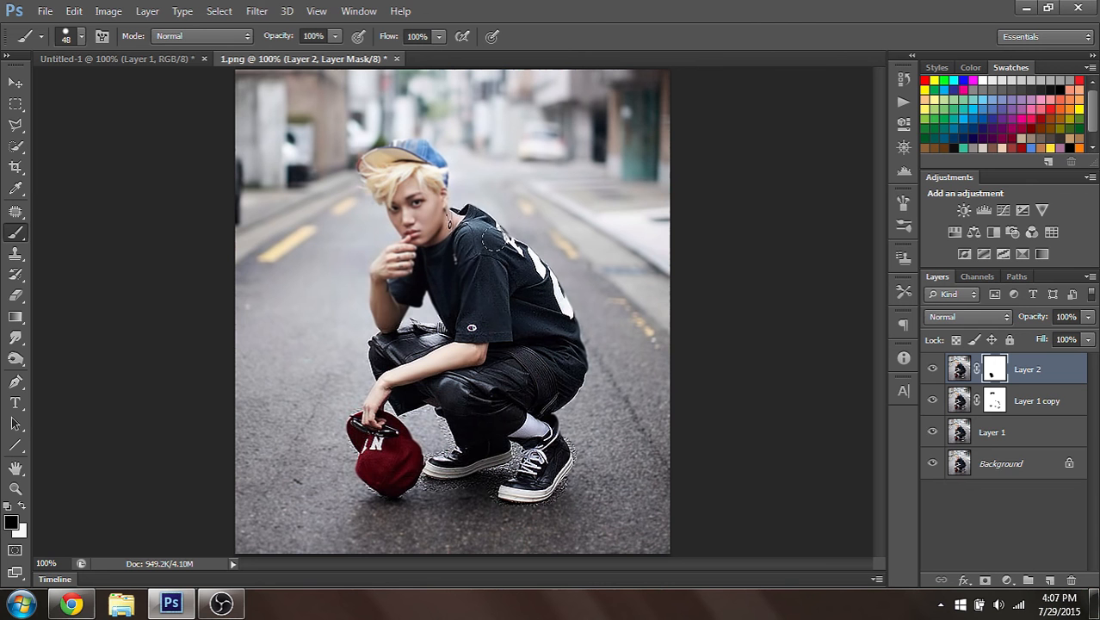
pyautogui.moveTo(418, 245)
pyautogui.mouseDown()
pyautogui.moveTo(380, 300)
pyautogui.moveTo(369, 271)
pyautogui.moveTo(398, 225)
pyautogui.mouseUp()
# Paint black on the Layer 2 mask over the head and the road around the subject with a soft 65 px brush
pyautogui.click(69, 38)
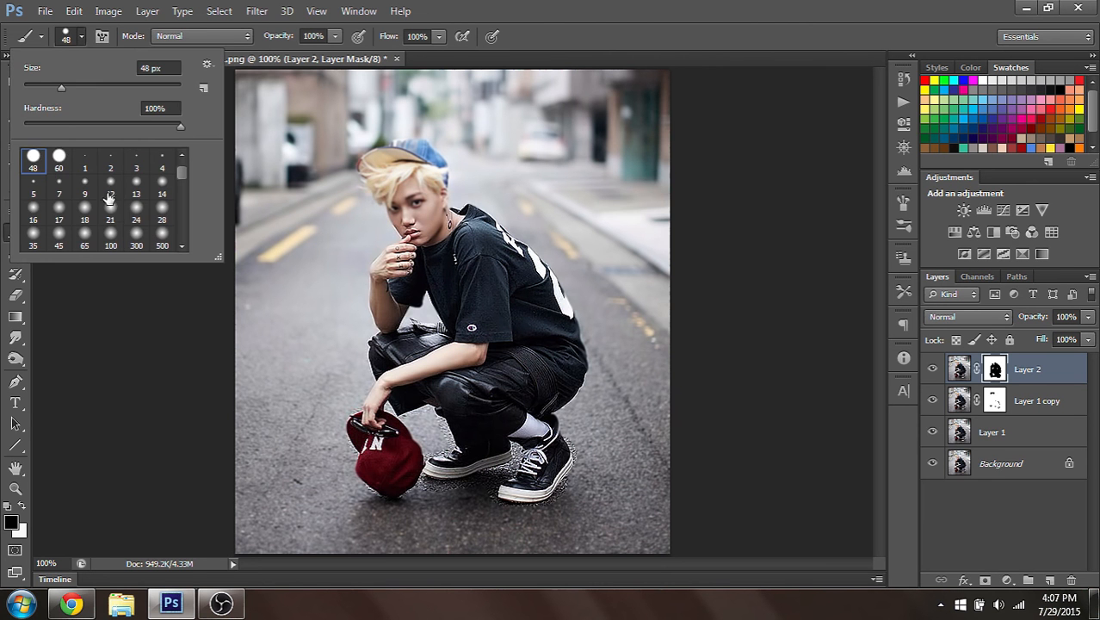
pyautogui.click(84, 239)
pyautogui.click(399, 163)
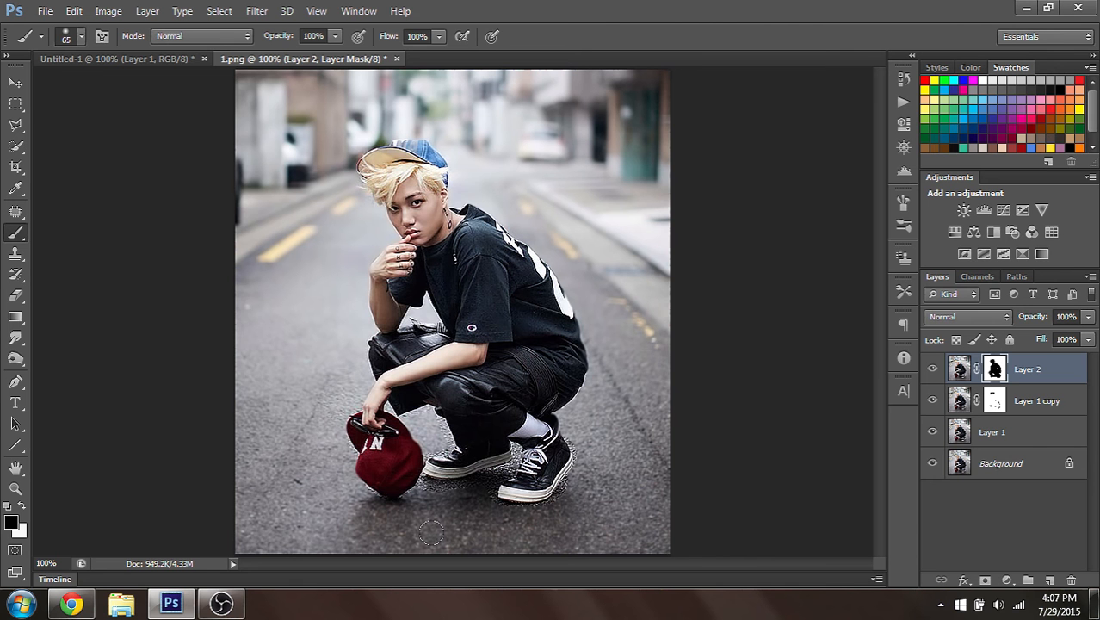
pyautogui.moveTo(580, 446)
pyautogui.mouseDown()
pyautogui.moveTo(650, 516)
pyautogui.moveTo(439, 544)
pyautogui.mouseUp()
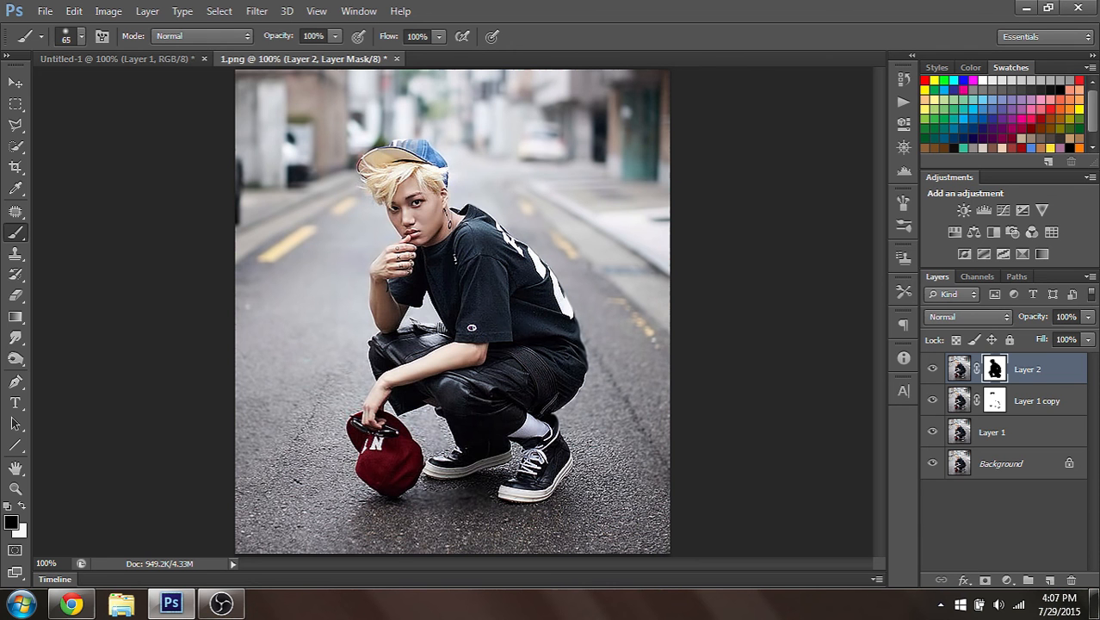
pyautogui.moveTo(498, 440); pyautogui.dragTo(506, 329)
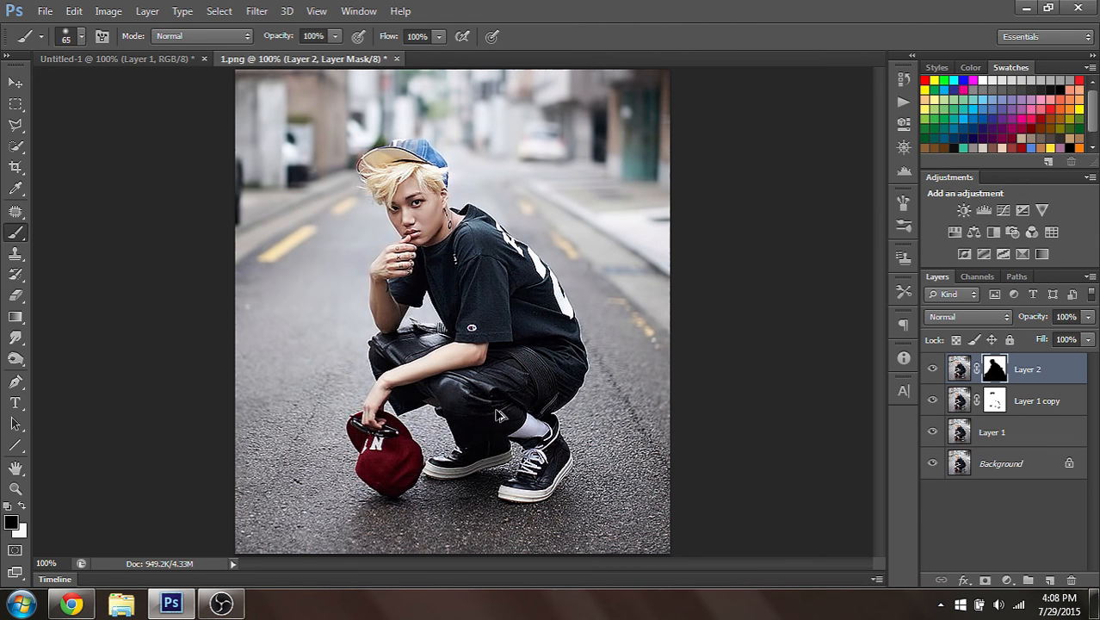
# Stamp all visible layers into a new top layer and add a Selective Color adjustment layer above it
pyautogui.hotkey('ctrl', 'shift', 'alt', 'e')
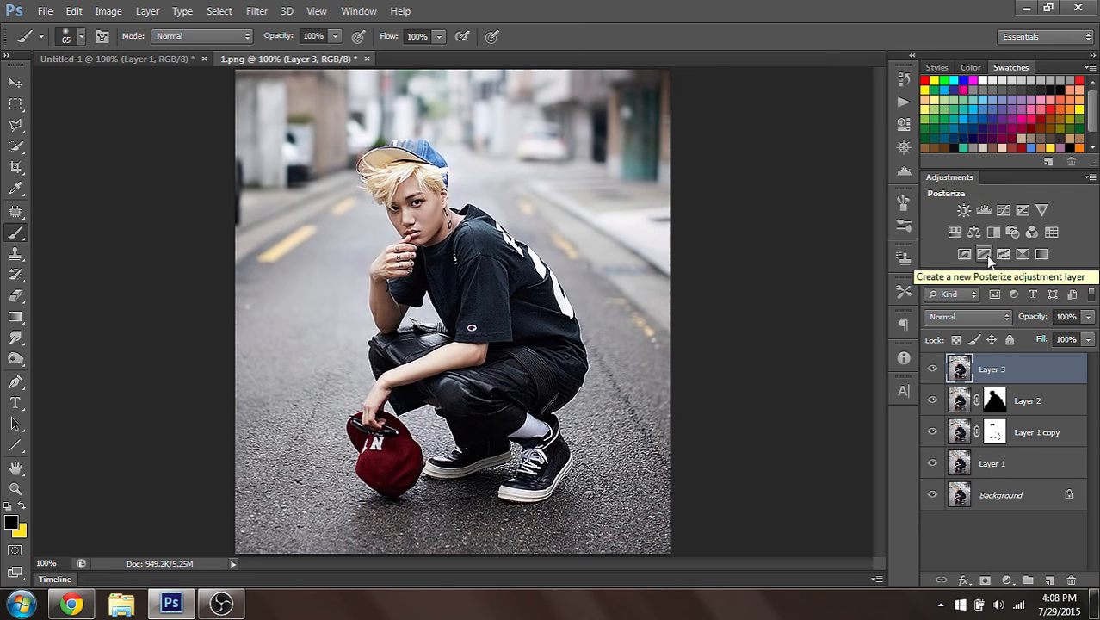
pyautogui.click(1022, 257)
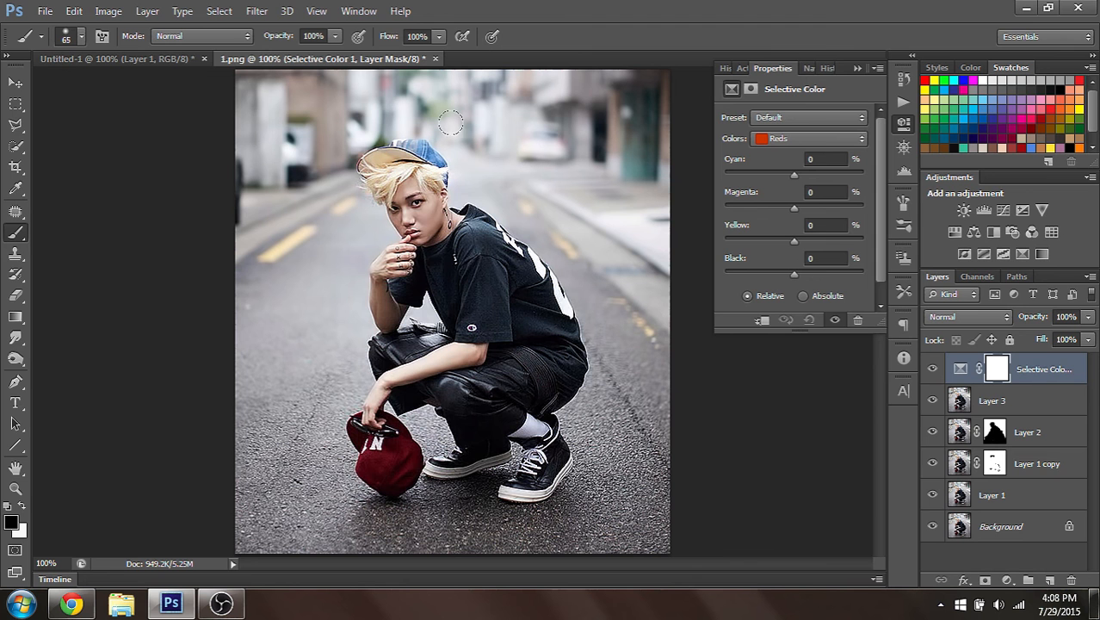
# For the Reds in Selective Color, set Cyan to -100% and Black to -2%, and adjust Magenta and Yellow
pyautogui.moveTo(793, 171); pyautogui.dragTo(685, 173)
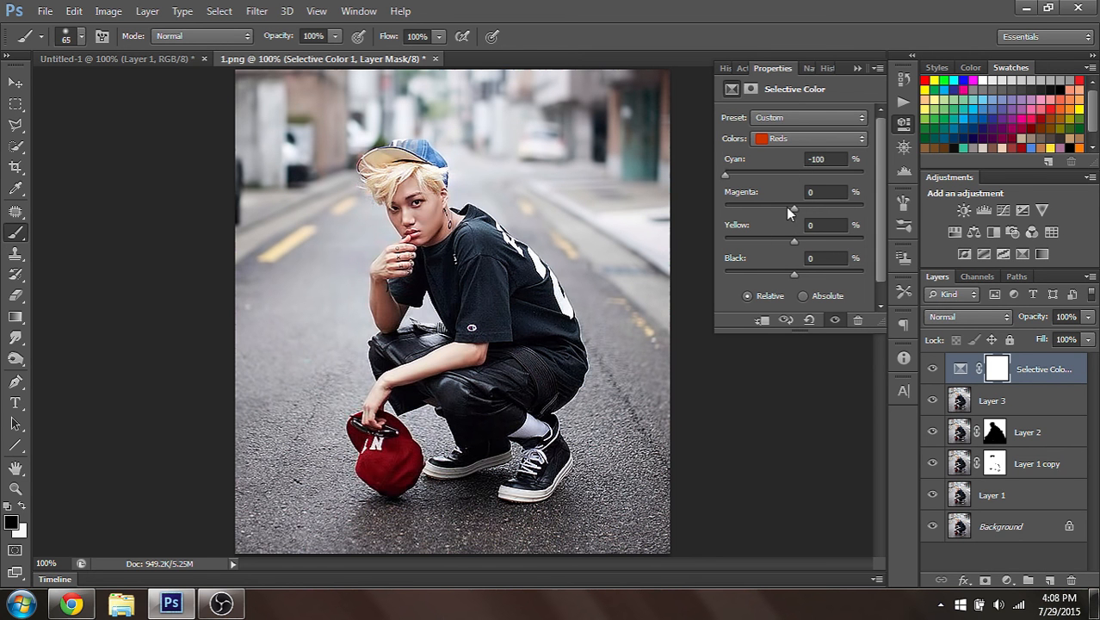
pyautogui.moveTo(786, 207); pyautogui.dragTo(965, 214)
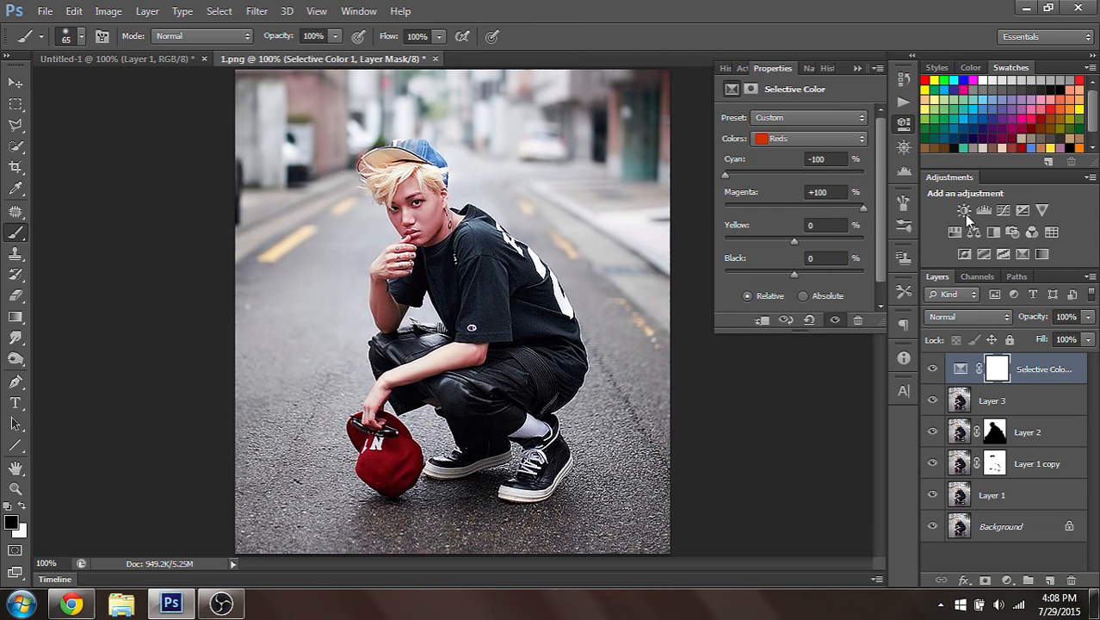
pyautogui.moveTo(795, 240); pyautogui.dragTo(824, 243)
pyautogui.moveTo(858, 207); pyautogui.dragTo(801, 209)
pyautogui.moveTo(786, 274)
pyautogui.mouseDown()
pyautogui.moveTo(761, 277)
pyautogui.moveTo(802, 275)
pyautogui.mouseUp()
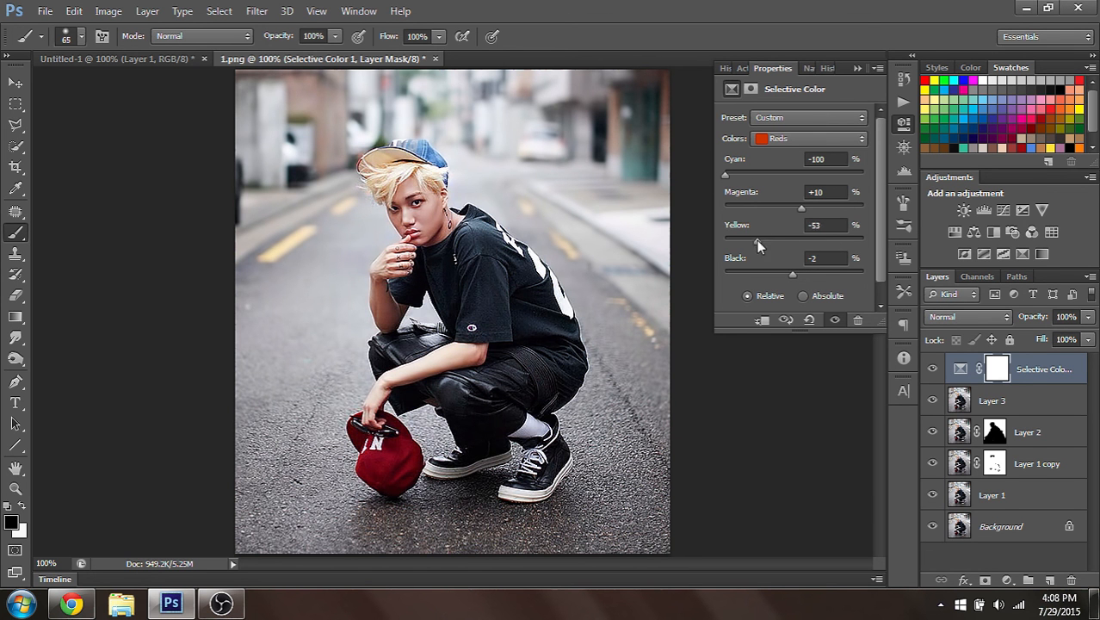
pyautogui.moveTo(757, 241); pyautogui.dragTo(775, 206)
# For the Yellows in Selective Color, set Yellow to +100%
pyautogui.click(811, 138)
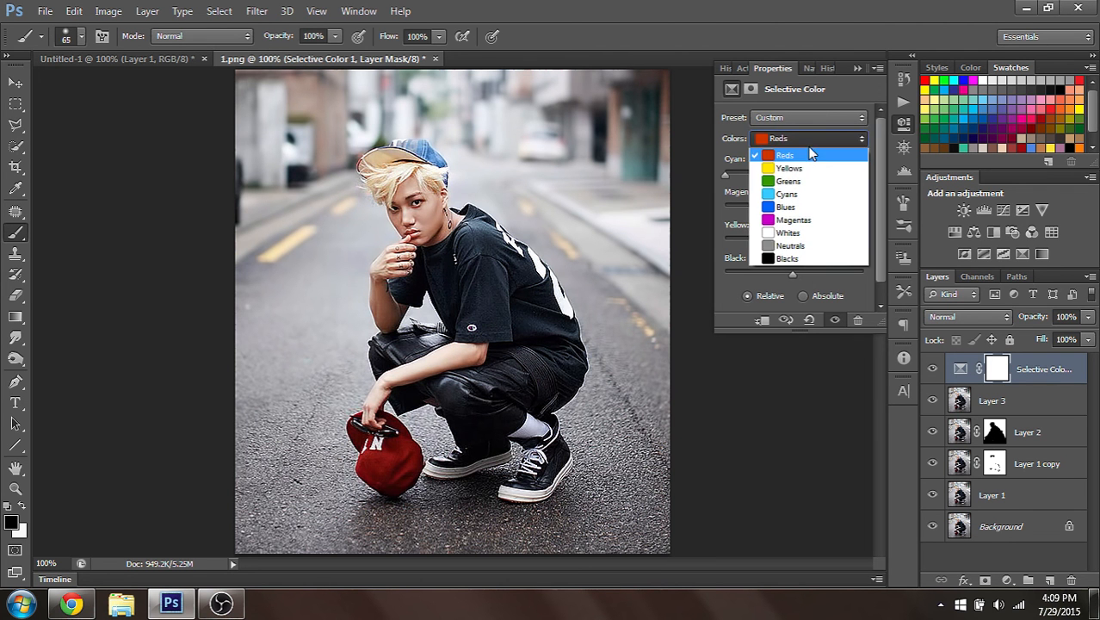
pyautogui.click(801, 169)
pyautogui.moveTo(794, 243); pyautogui.dragTo(867, 245)
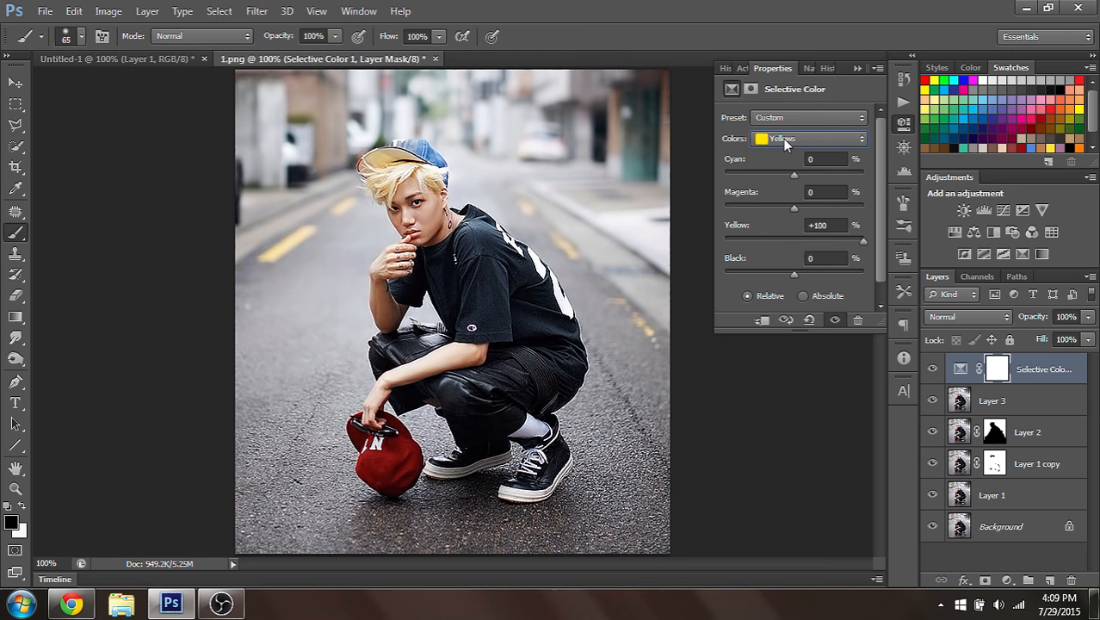
# For the Greens in Selective Color, set Yellow to +100%, lower Magenta and raise Cyan
pyautogui.click(842, 136)
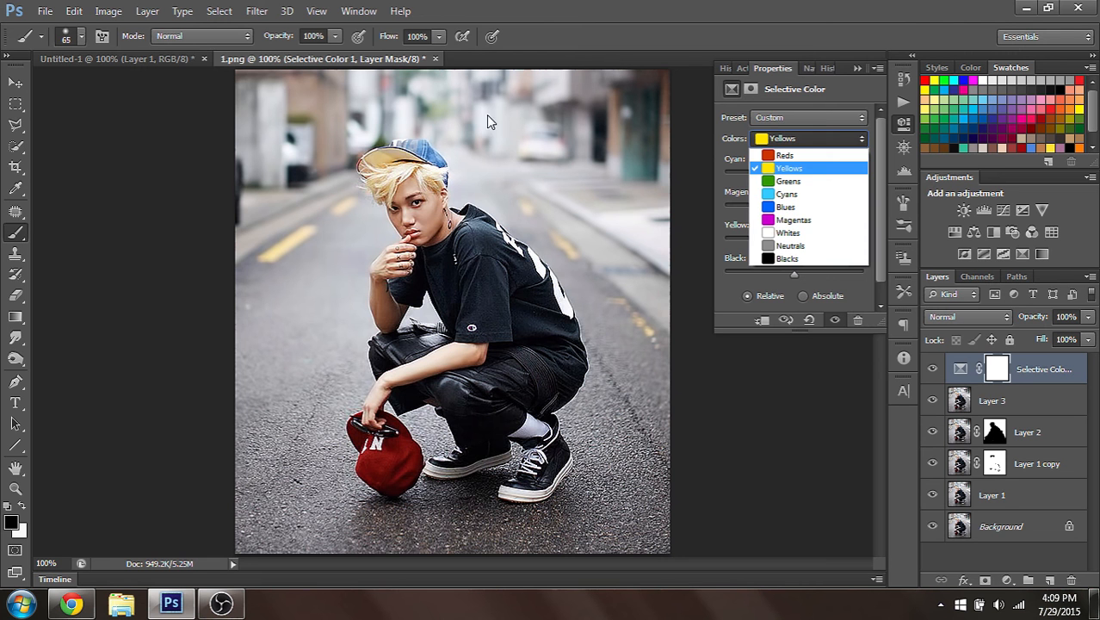
pyautogui.click(810, 181)
pyautogui.moveTo(785, 239); pyautogui.dragTo(870, 218)
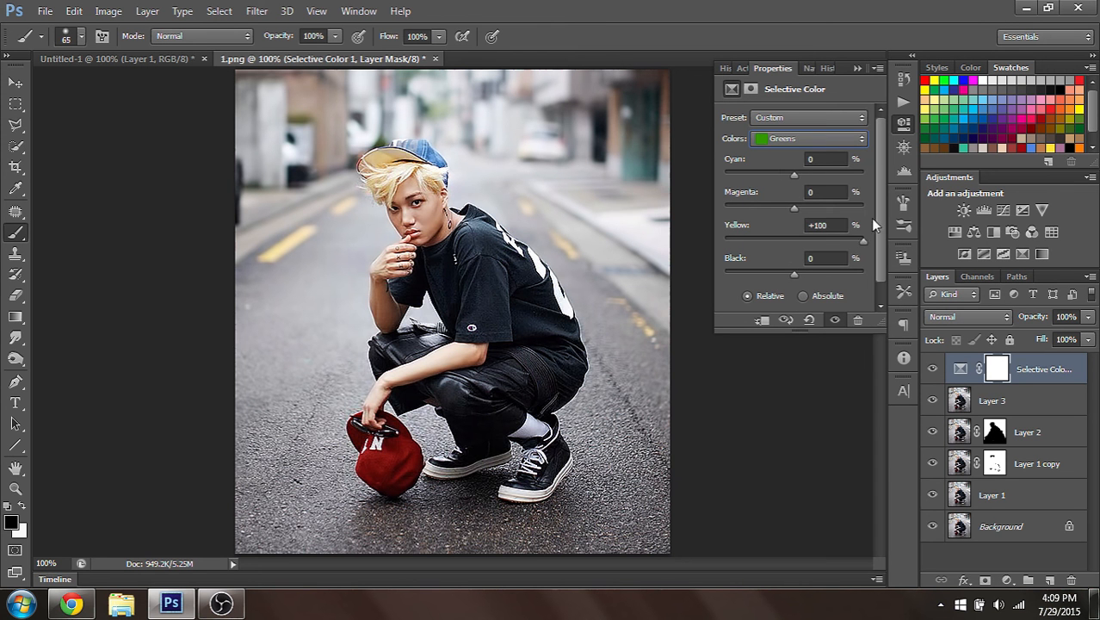
pyautogui.moveTo(794, 211); pyautogui.dragTo(654, 211)
pyautogui.moveTo(792, 175); pyautogui.dragTo(864, 175)
# Switch the Selective Color adjustment to the Neutrals color range
pyautogui.click(822, 139)
pyautogui.click(798, 238)
pyautogui.click(793, 140)
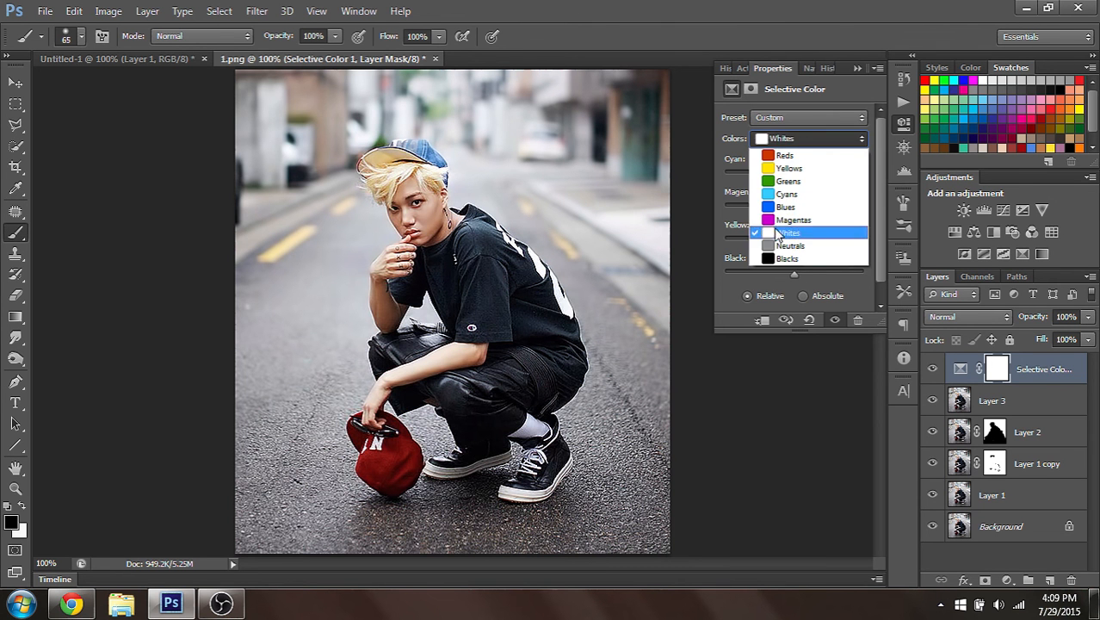
pyautogui.click(778, 249)
# Try shifting Yellow, Magenta and Cyan for the Neutrals, and reset Cyan and Yellow to 0%
pyautogui.moveTo(793, 241); pyautogui.dragTo(767, 250)
pyautogui.moveTo(793, 208)
pyautogui.mouseDown()
pyautogui.moveTo(829, 205)
pyautogui.moveTo(814, 211)
pyautogui.mouseUp()
pyautogui.moveTo(793, 176); pyautogui.dragTo(769, 190)
pyautogui.write('0')
pyautogui.click(841, 159)
pyautogui.write('0')
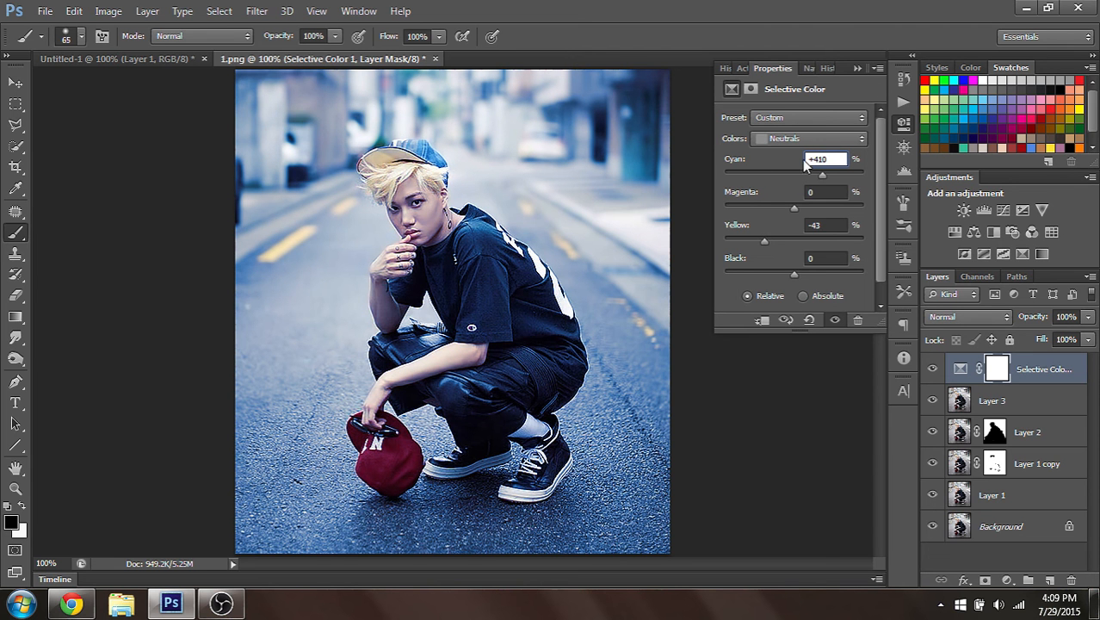
pyautogui.moveTo(817, 159); pyautogui.dragTo(833, 160)
pyautogui.write('0')
pyautogui.press('Return')
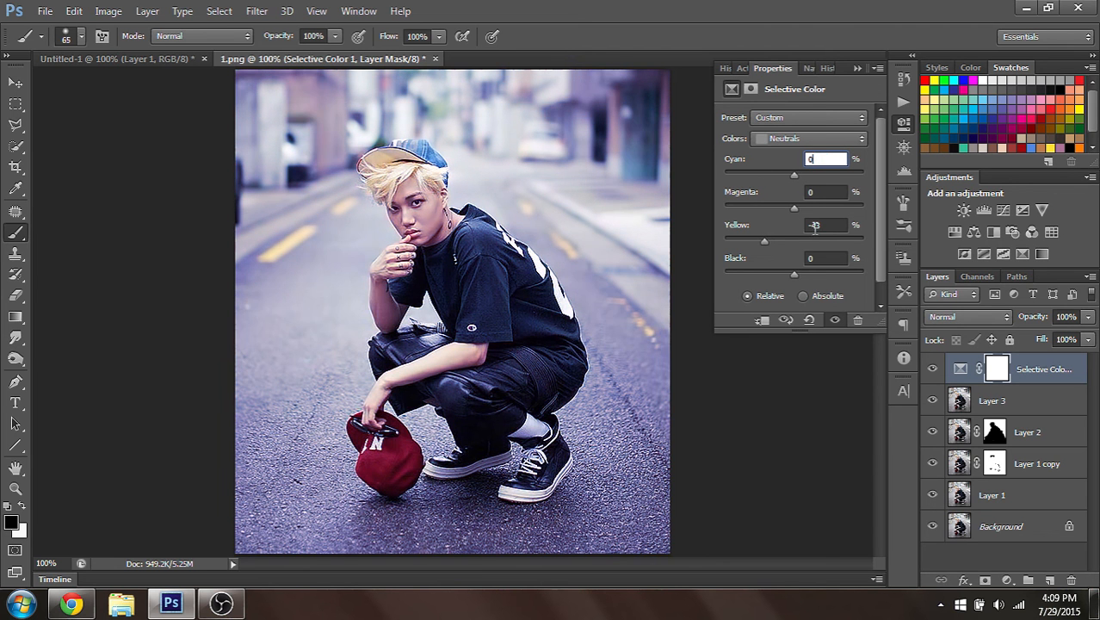
pyautogui.click(728, 227)
pyautogui.write('0')
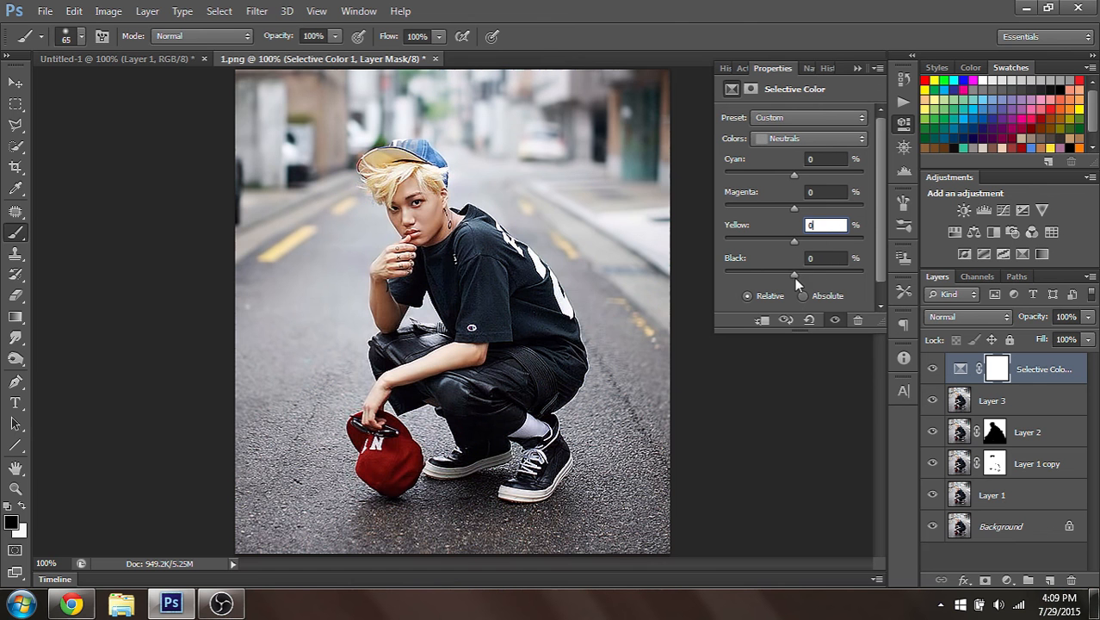
# For the Neutrals, set Black to -20%, Yellow to +33% and Magenta to 0%, and try different Cyan amounts
pyautogui.moveTo(794, 278)
pyautogui.mouseDown()
pyautogui.moveTo(822, 276)
pyautogui.moveTo(780, 284)
pyautogui.mouseUp()
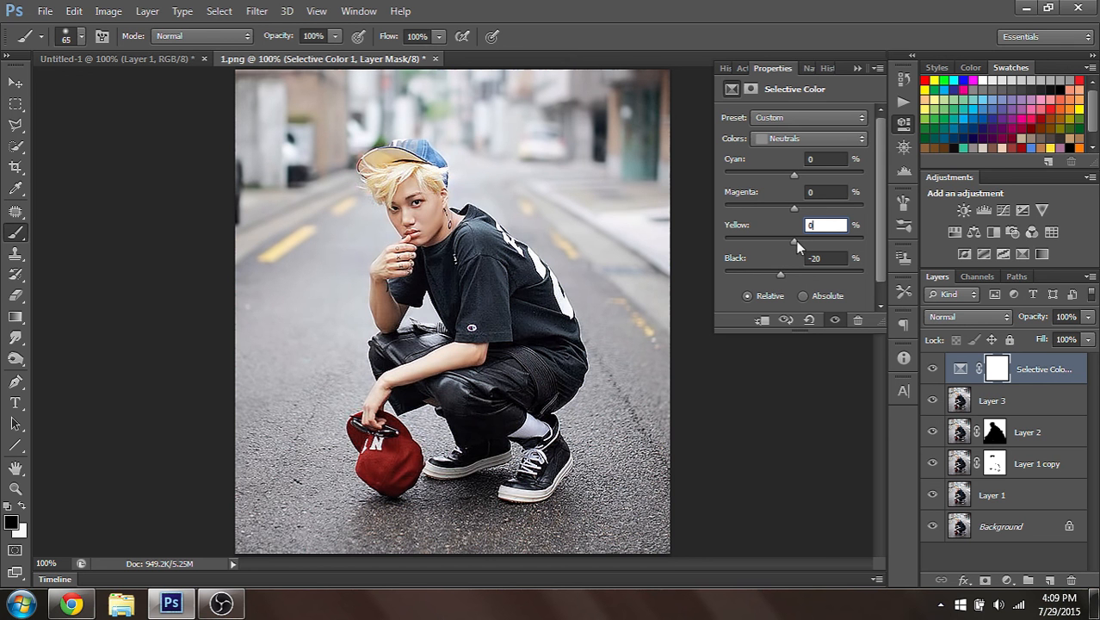
pyautogui.moveTo(763, 241); pyautogui.dragTo(798, 208)
pyautogui.hotkey('shift', 'Tab')
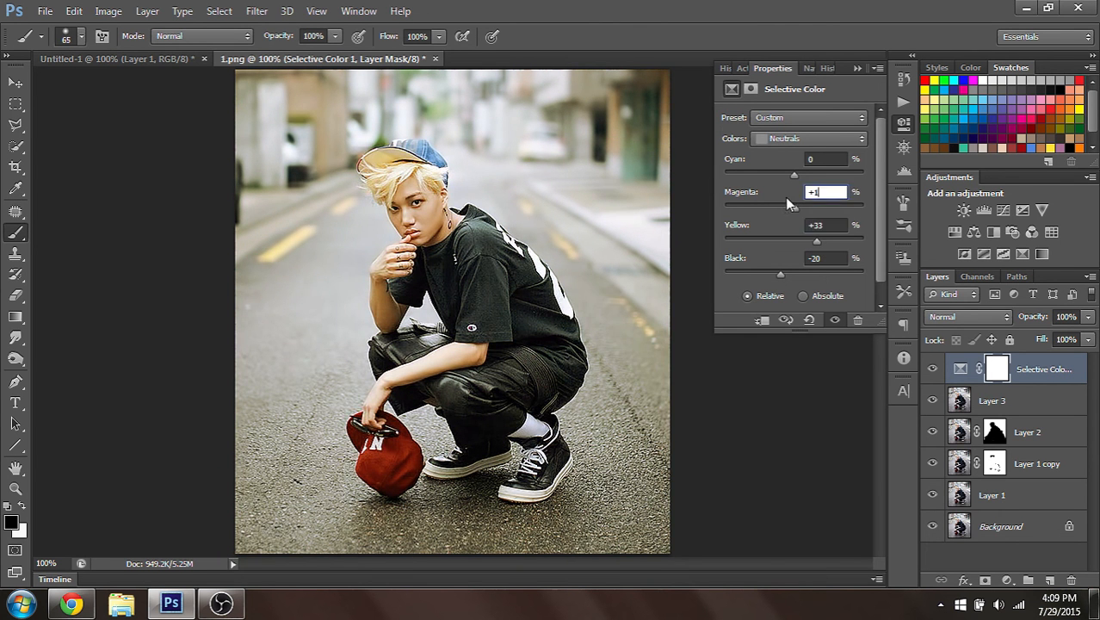
pyautogui.write('+1')
pyautogui.press('BackSpace')
pyautogui.press('BackSpace')
pyautogui.write('0')
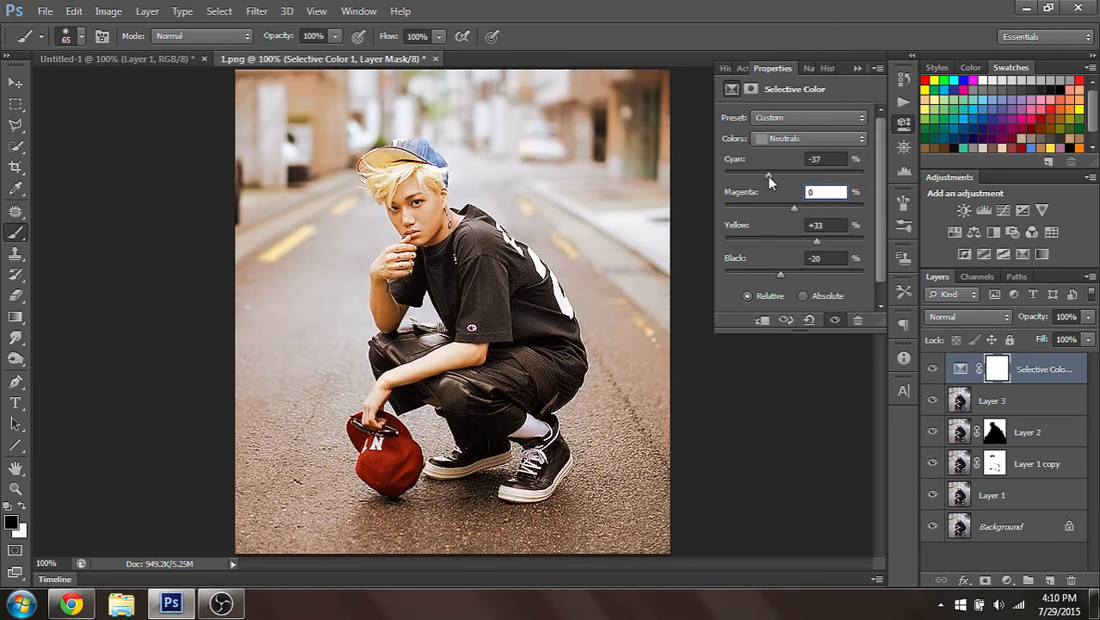
pyautogui.moveTo(794, 176); pyautogui.dragTo(810, 176)
pyautogui.click(832, 159)
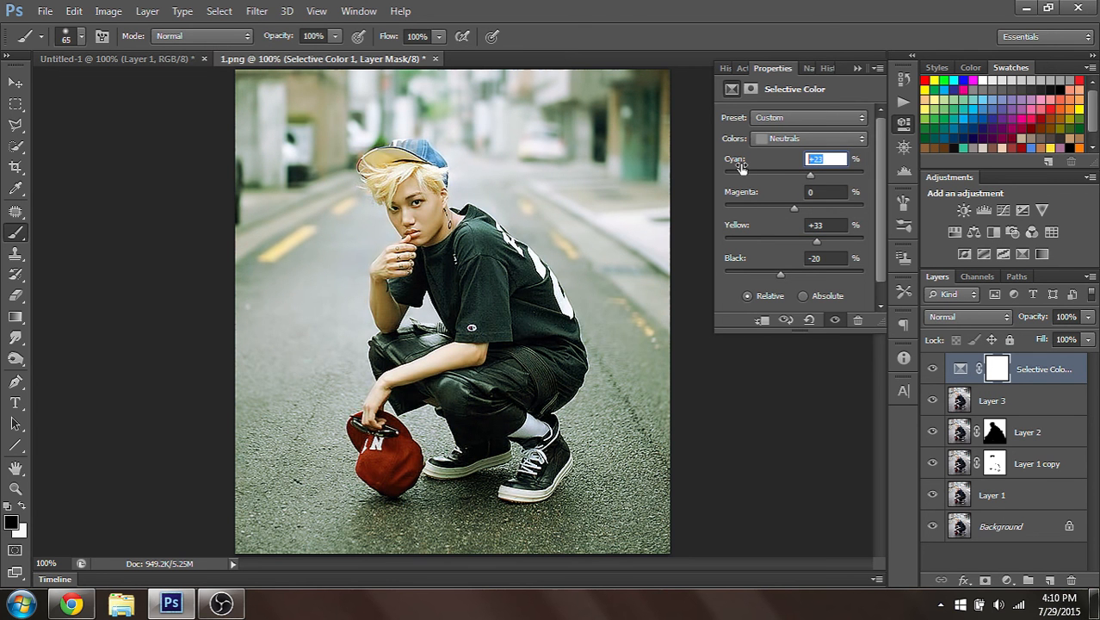
# For the Blacks in Selective Color, set Black to +14%
pyautogui.click(797, 141)
pyautogui.click(793, 259)
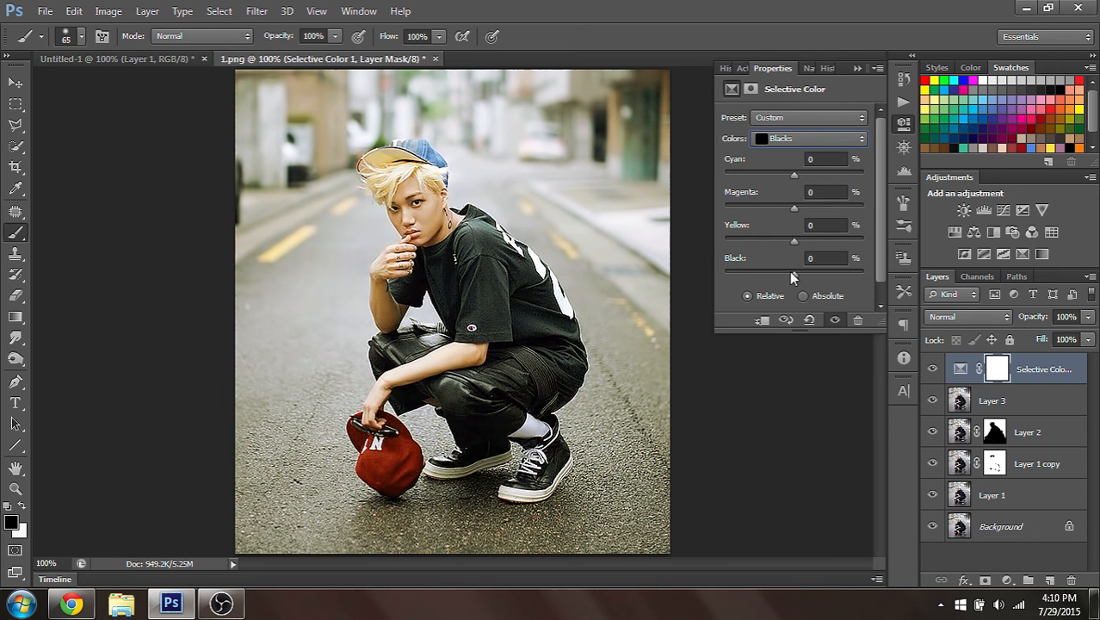
pyautogui.moveTo(793, 275); pyautogui.dragTo(804, 276)
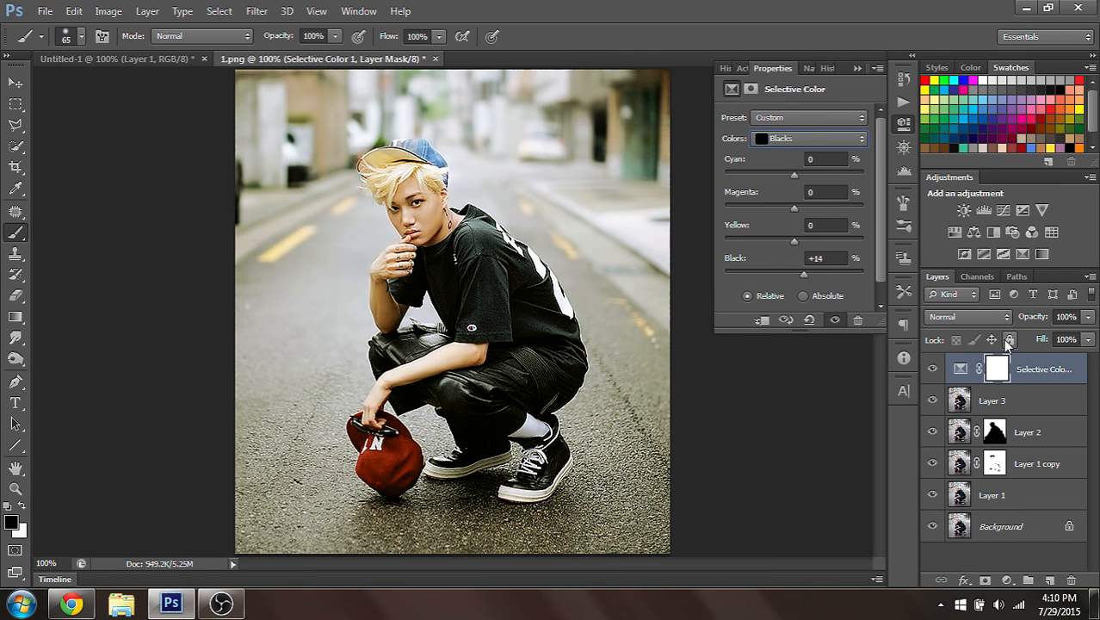
# Compare the photo with and without the Selective Color layer and test its opacity, leaving it at 100%
pyautogui.click(932, 369)
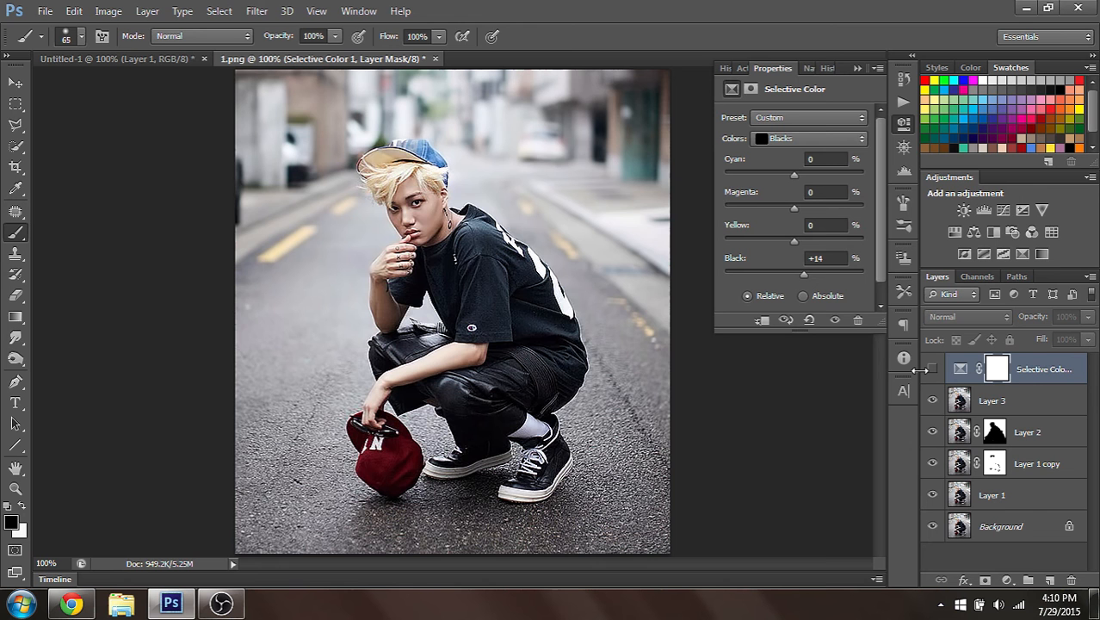
pyautogui.click(932, 368)
pyautogui.click(1085, 318)
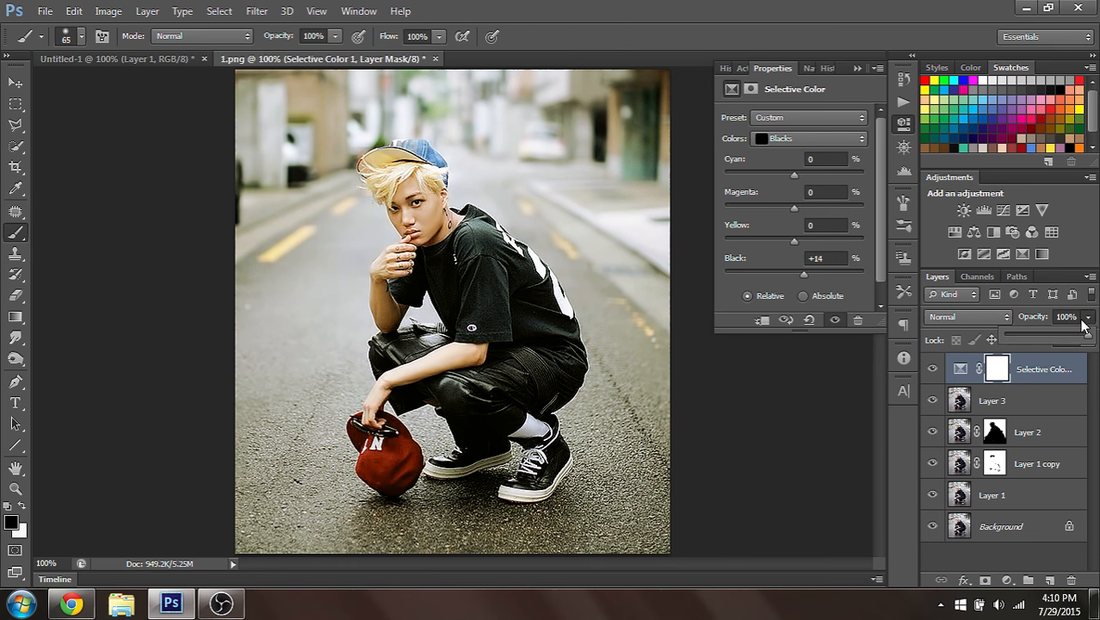
pyautogui.moveTo(1084, 335)
pyautogui.mouseDown()
pyautogui.moveTo(1046, 342)
pyautogui.moveTo(1090, 345)
pyautogui.mouseUp()
pyautogui.click(1051, 365)
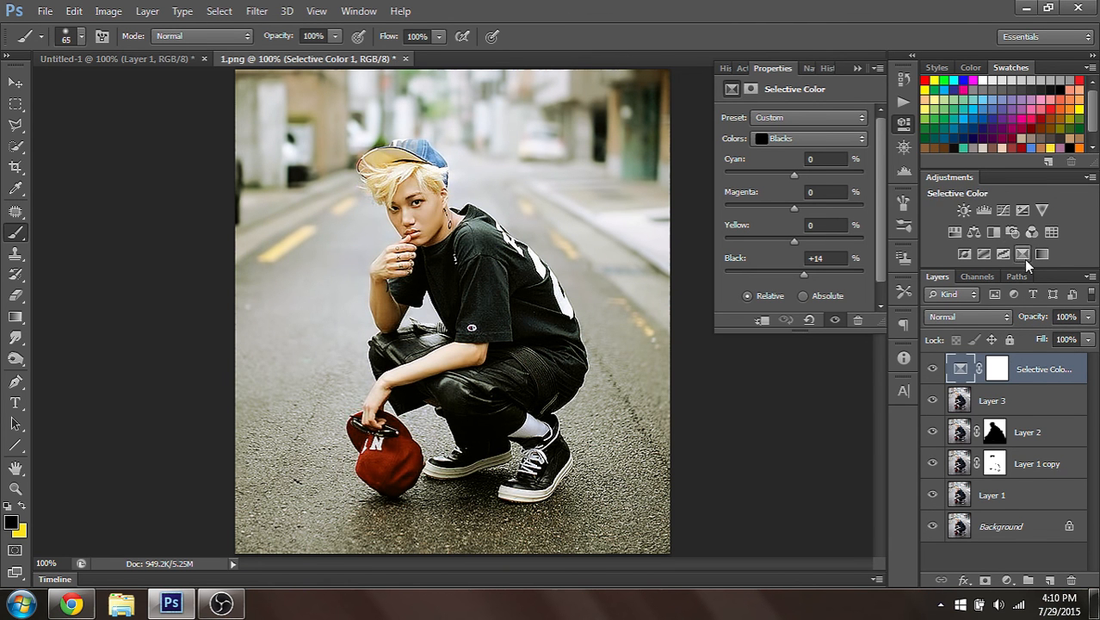
# Add a Color Balance adjustment layer and set its Shadows to Cyan-Red -24, Magenta-Green -7 and Yellow-Blue +17
pyautogui.click(974, 232)
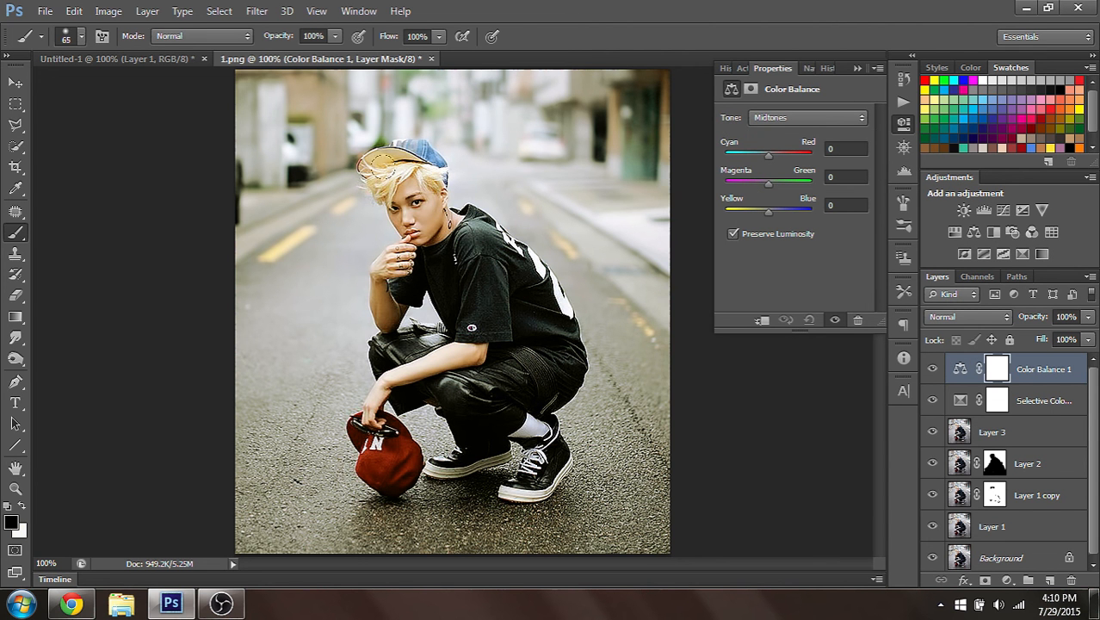
pyautogui.click(805, 117)
pyautogui.click(790, 129)
pyautogui.moveTo(772, 216); pyautogui.dragTo(775, 215)
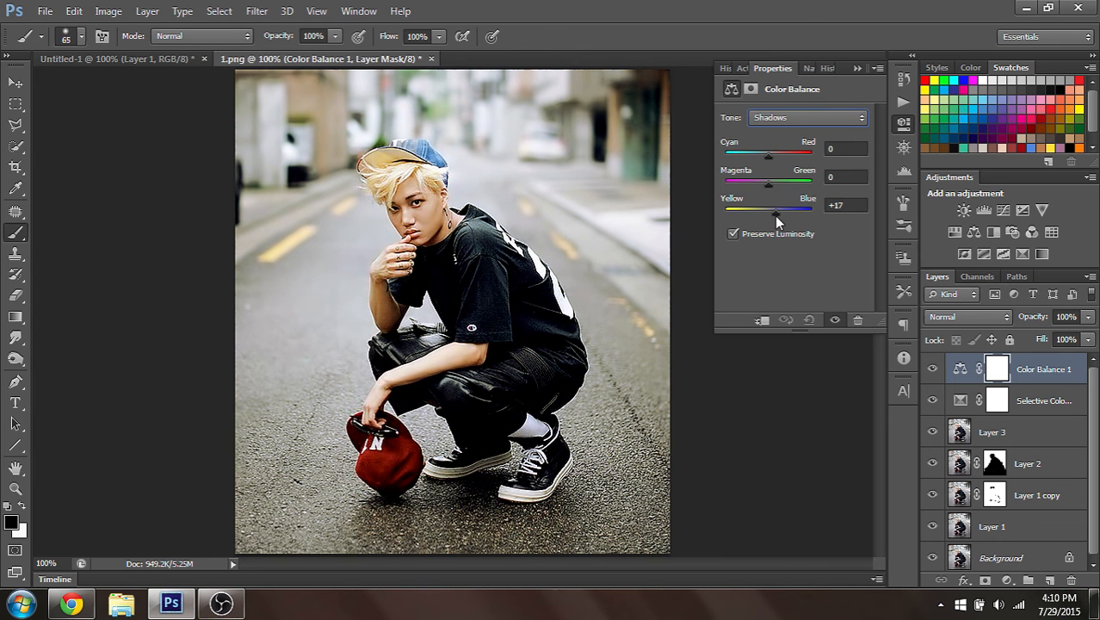
pyautogui.moveTo(754, 157); pyautogui.dragTo(764, 189)
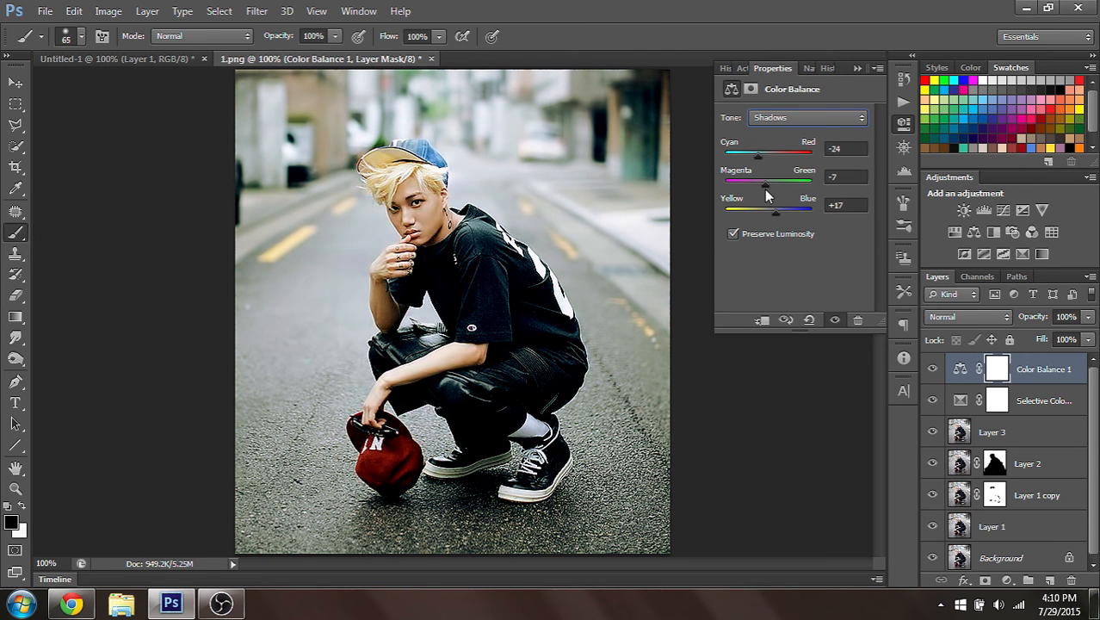
# Adjust the Cyan-Red, Magenta-Green and Yellow-Blue balance of the Midtones in the Color Balance layer
pyautogui.click(801, 117)
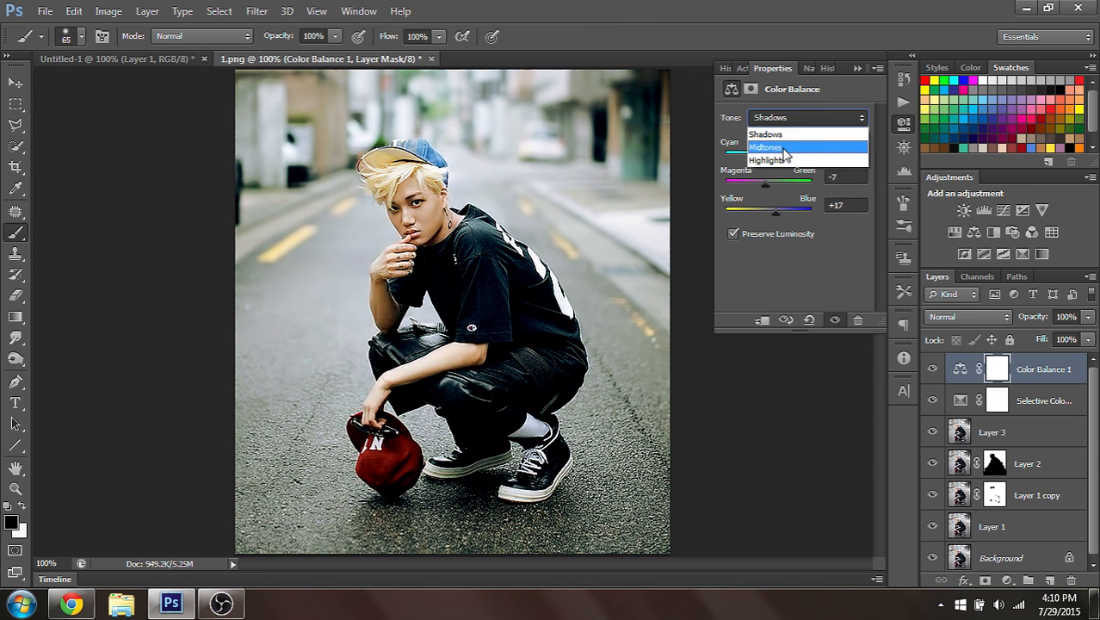
pyautogui.click(785, 147)
pyautogui.click(775, 117)
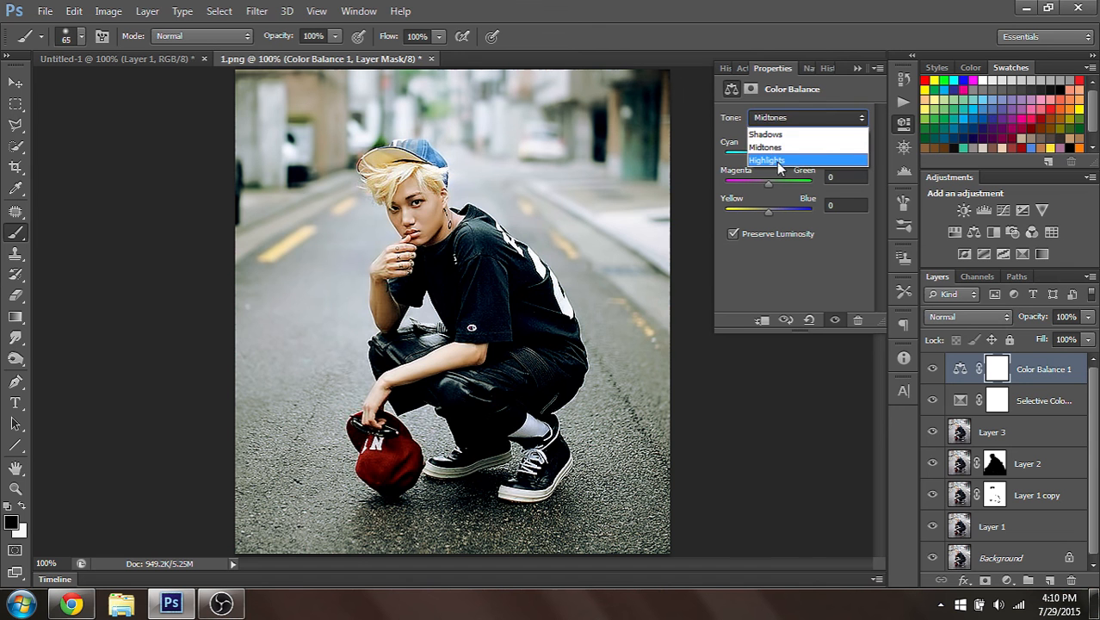
pyautogui.click(767, 147)
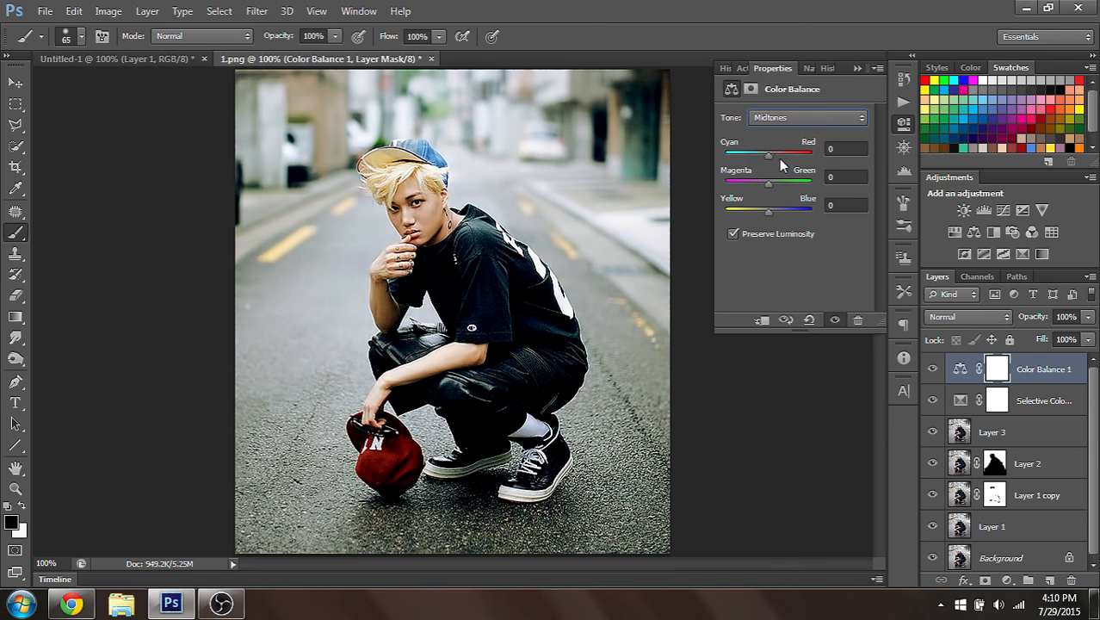
pyautogui.moveTo(769, 155); pyautogui.dragTo(778, 154)
pyautogui.moveTo(770, 211); pyautogui.dragTo(744, 186)
pyautogui.moveTo(780, 184); pyautogui.dragTo(770, 185)
# Set the Color Balance Highlights to Cyan-Red -15, Magenta-Green +2 and Yellow-Blue +15
pyautogui.click(771, 118)
pyautogui.click(771, 160)
pyautogui.moveTo(768, 185); pyautogui.dragTo(761, 155)
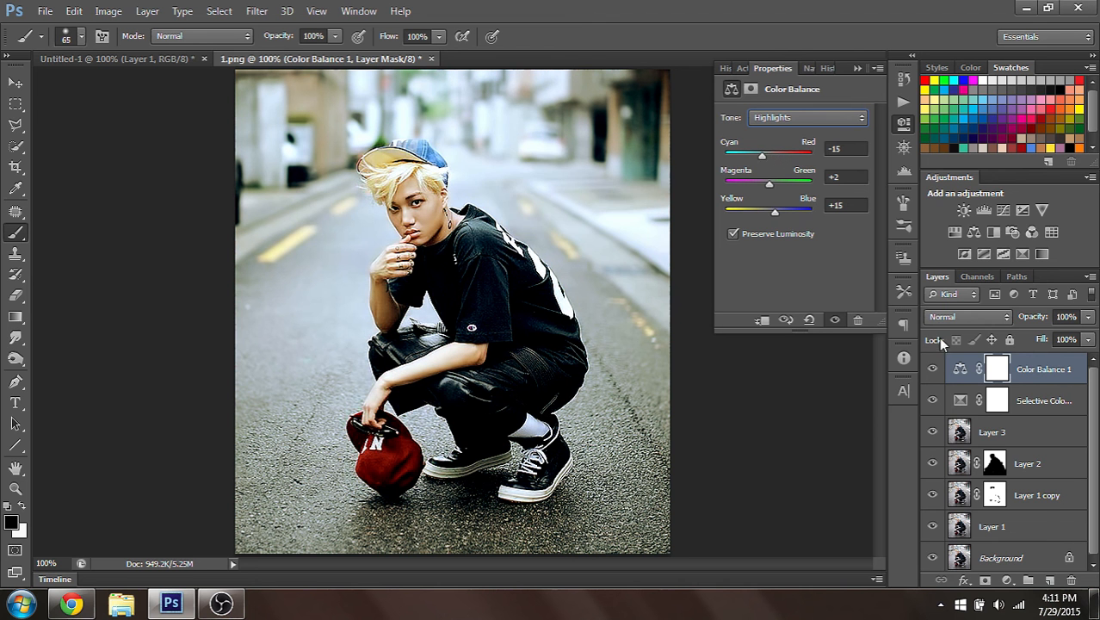
# Delete the Color Balance layer with the adjusted Shadows, Midtones and Highlights
pyautogui.rightClick(1044, 370)
pyautogui.click(714, 143)
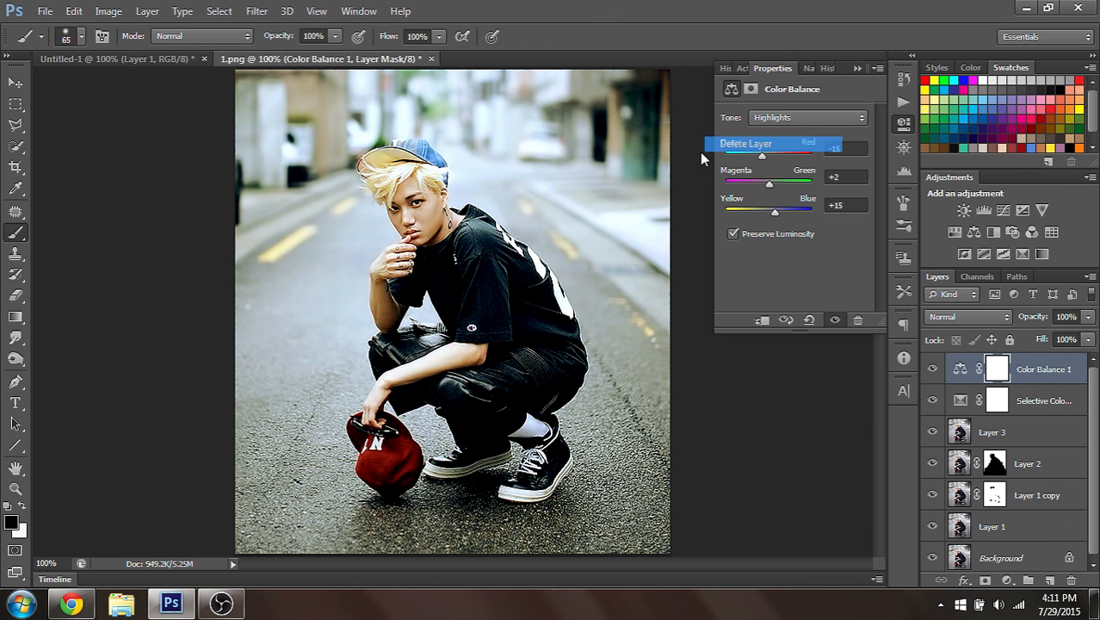
pyautogui.click(496, 231)
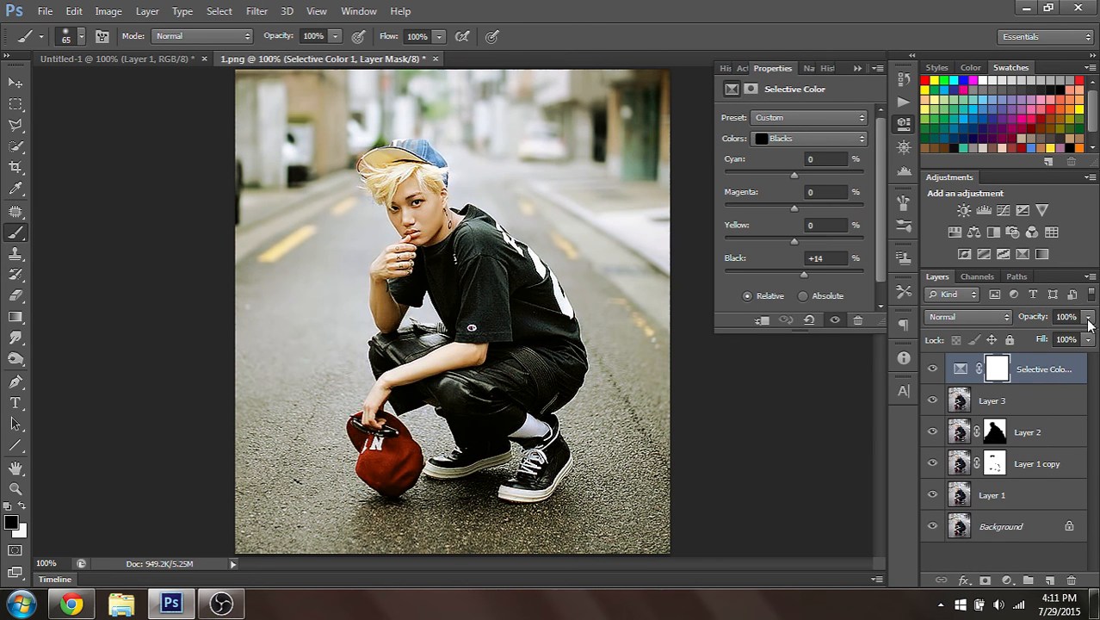
# Add a new Color Balance layer with Midtones at Cyan-Red +19 and Yellow-Blue -33, and lower its opacity to 56%
pyautogui.click(974, 232)
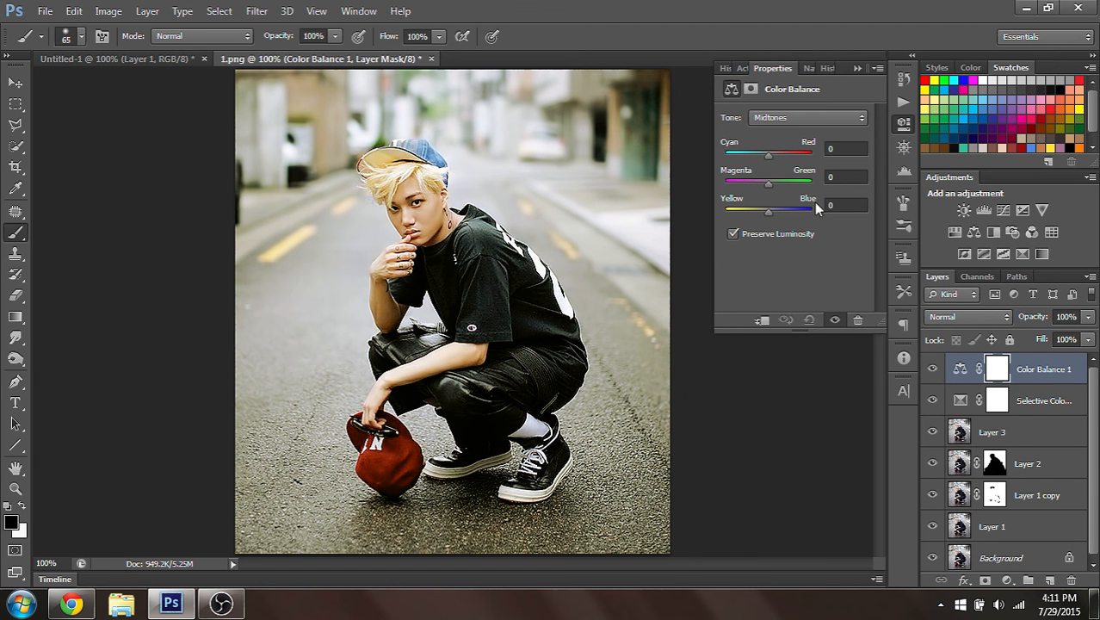
pyautogui.moveTo(781, 154); pyautogui.dragTo(776, 154)
pyautogui.moveTo(766, 213); pyautogui.dragTo(754, 213)
pyautogui.click(1087, 317)
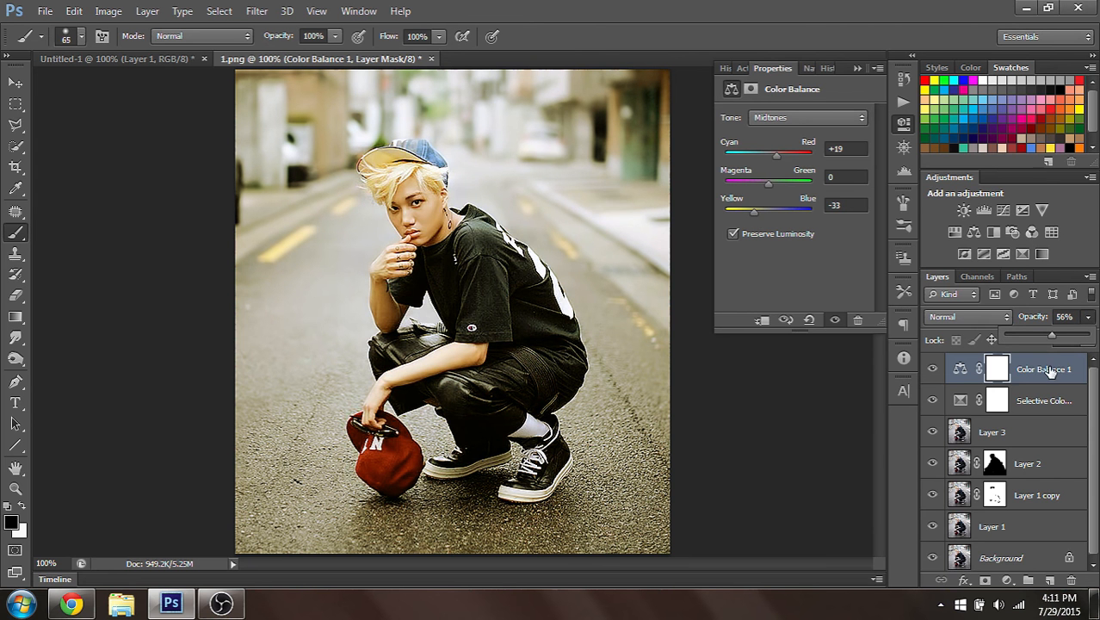
# Delete the Color Balance layer that has 56% opacity
pyautogui.rightClick(1048, 370)
pyautogui.click(757, 143)
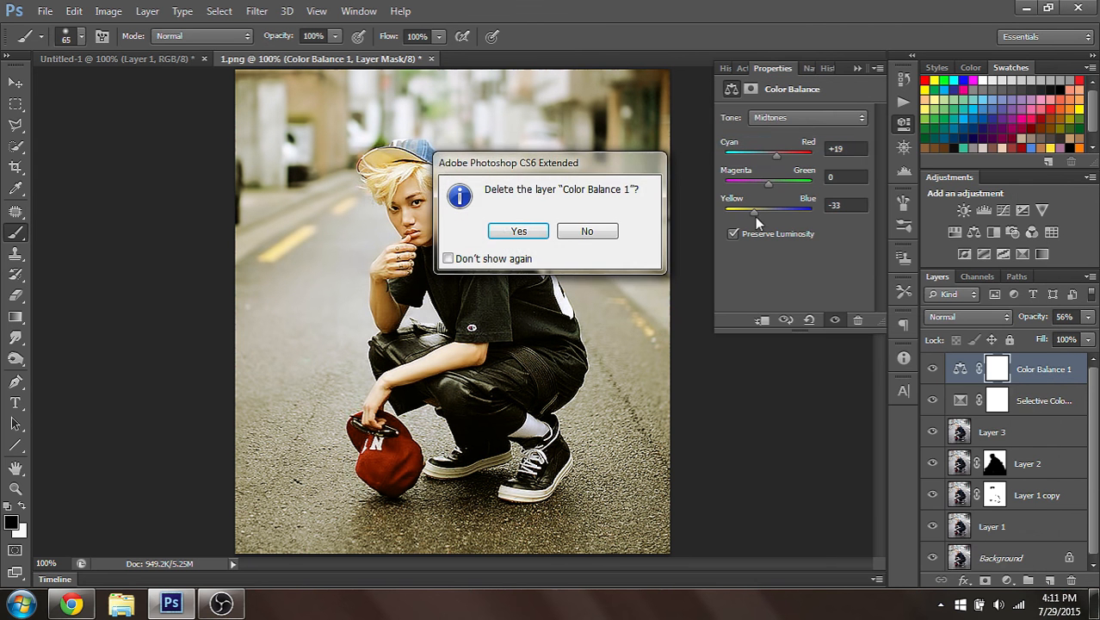
pyautogui.click(519, 230)
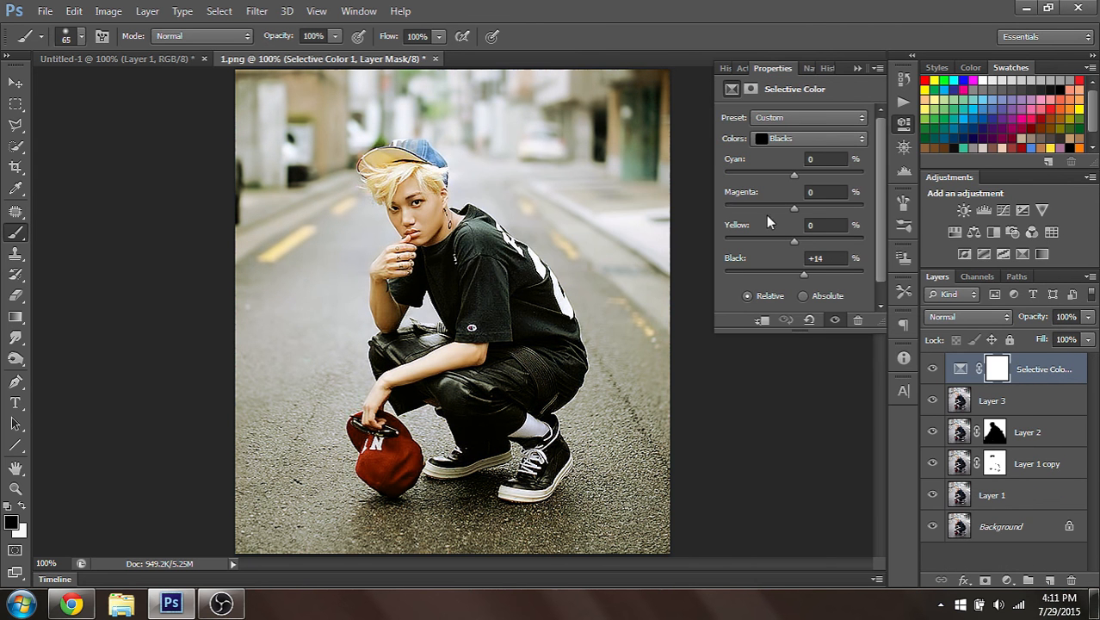
# Add a Curves adjustment layer and shape its RGB curve with a highlight point at input 197, output 187, and a shadow point
pyautogui.click(997, 211)
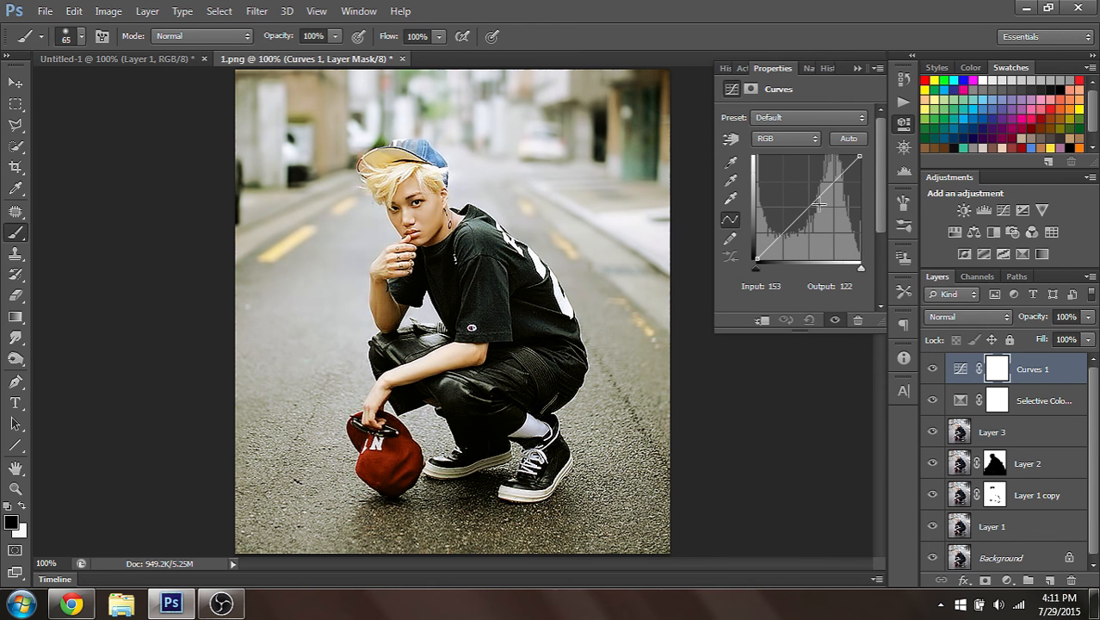
pyautogui.moveTo(820, 205); pyautogui.dragTo(837, 184)
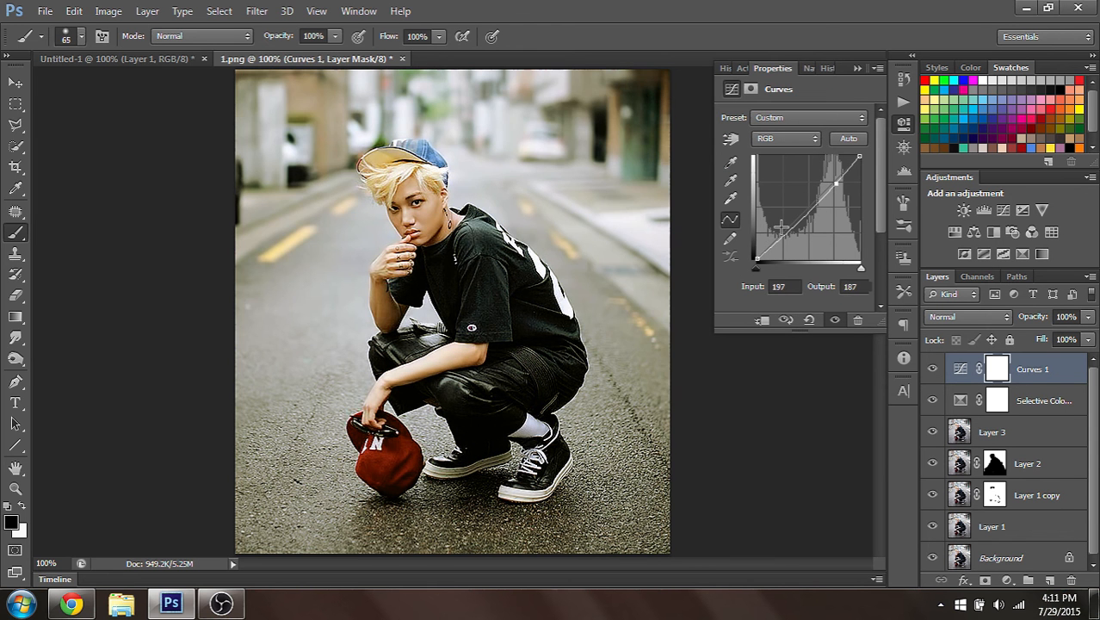
pyautogui.moveTo(781, 228)
pyautogui.mouseDown()
pyautogui.moveTo(781, 244)
pyautogui.moveTo(774, 228)
pyautogui.mouseUp()
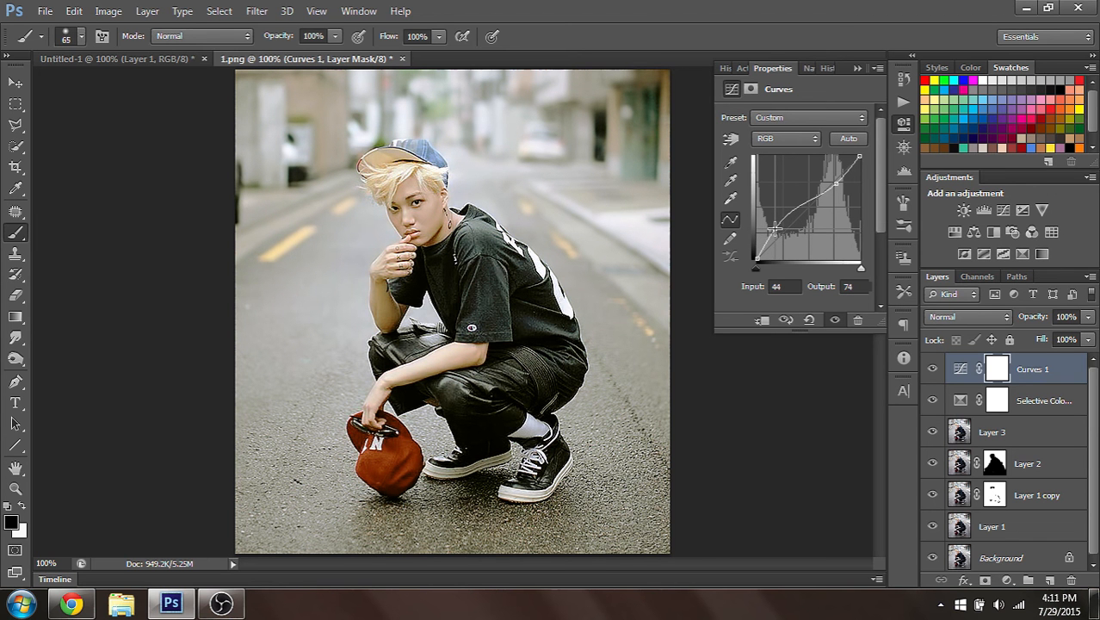
pyautogui.moveTo(774, 228); pyautogui.dragTo(1052, 74)
# In the Curves layer's Blue channel, raise the midtones with a point at input 139, output 149
pyautogui.click(785, 137)
pyautogui.click(786, 178)
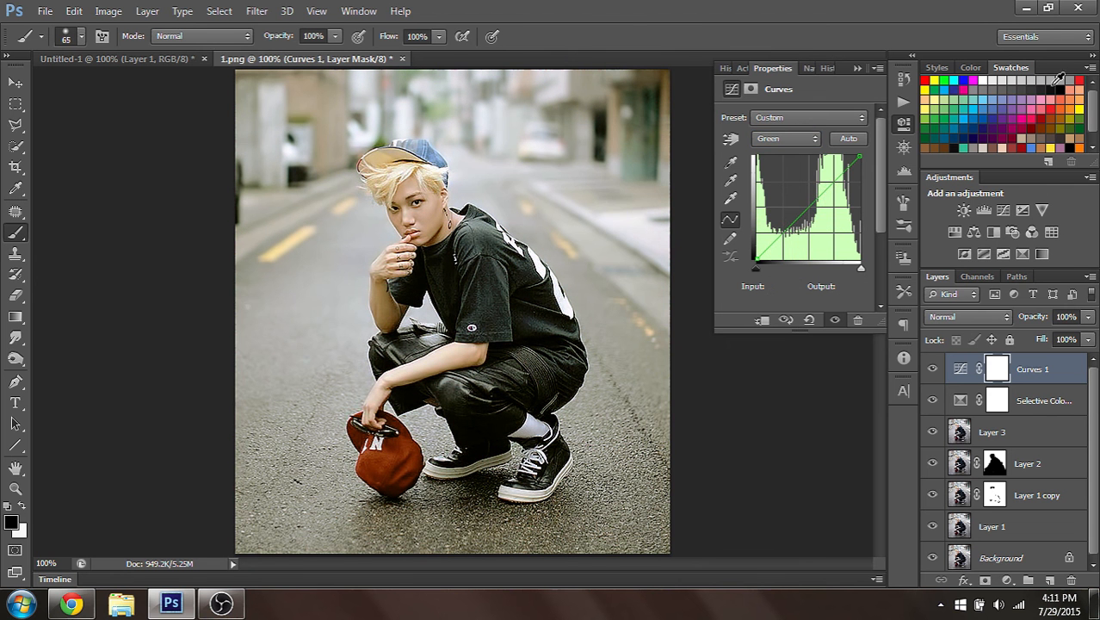
pyautogui.click(801, 140)
pyautogui.click(766, 202)
pyautogui.click(786, 137)
pyautogui.click(786, 194)
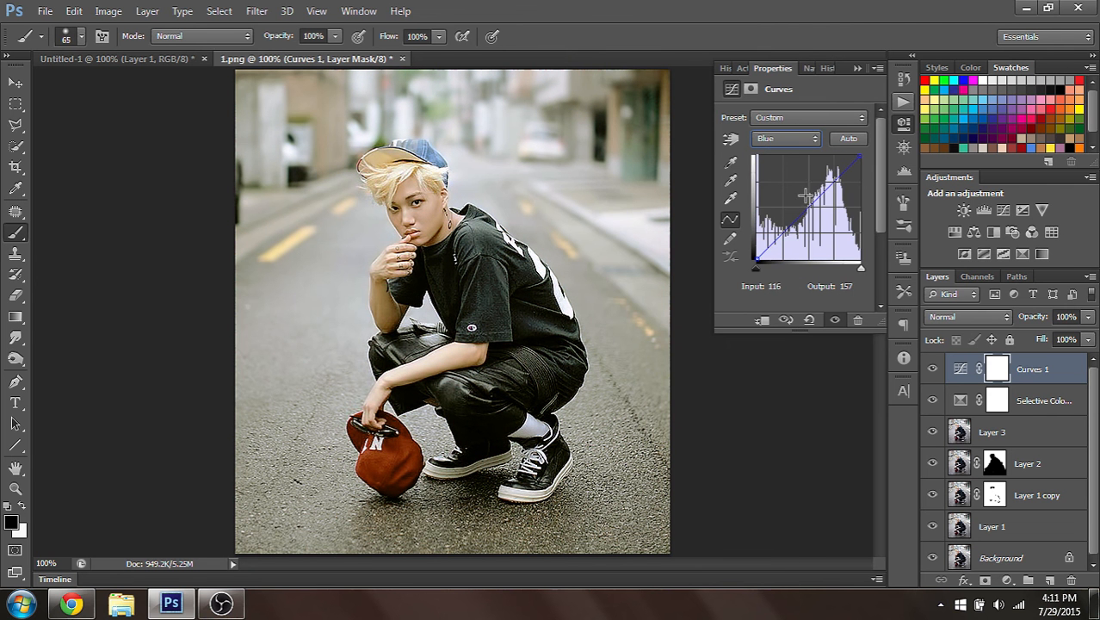
pyautogui.moveTo(807, 207); pyautogui.dragTo(812, 199)
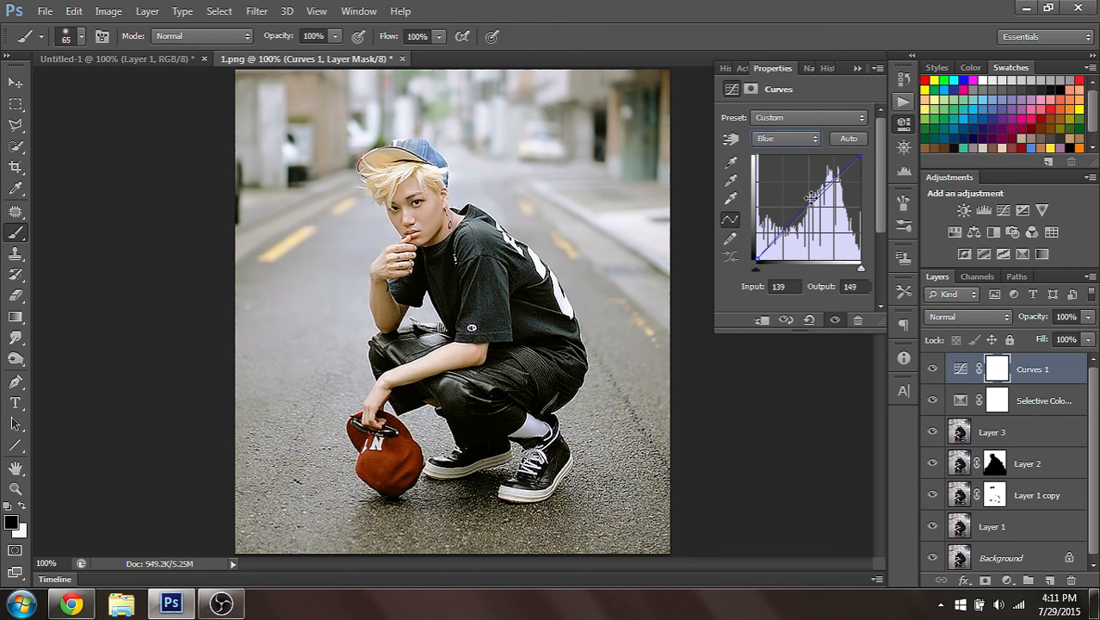
pyautogui.click(785, 139)
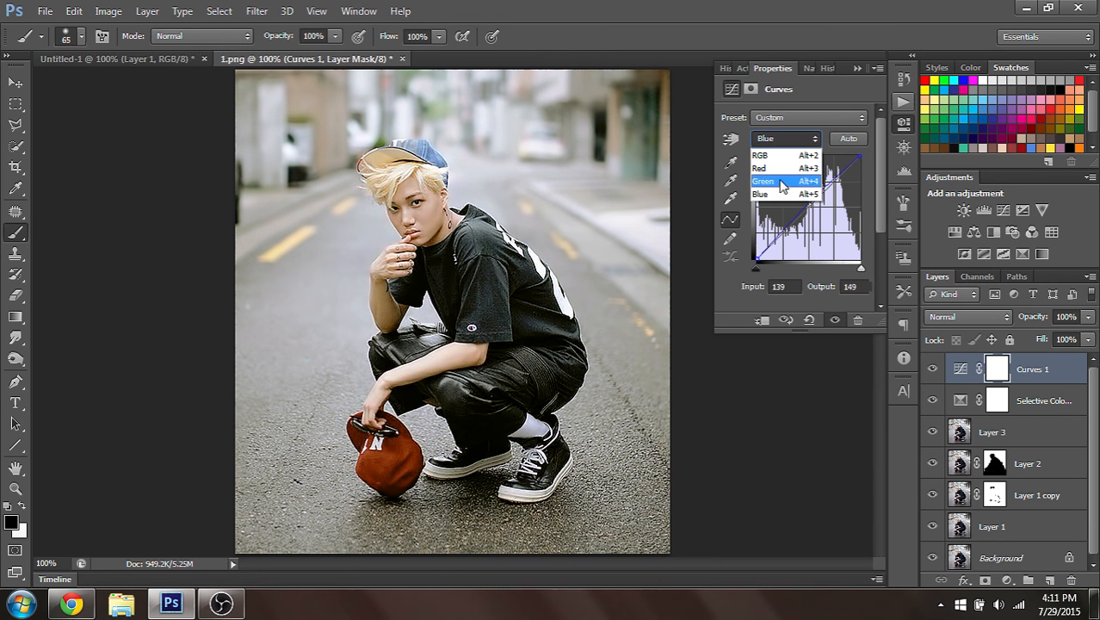
pyautogui.click(778, 195)
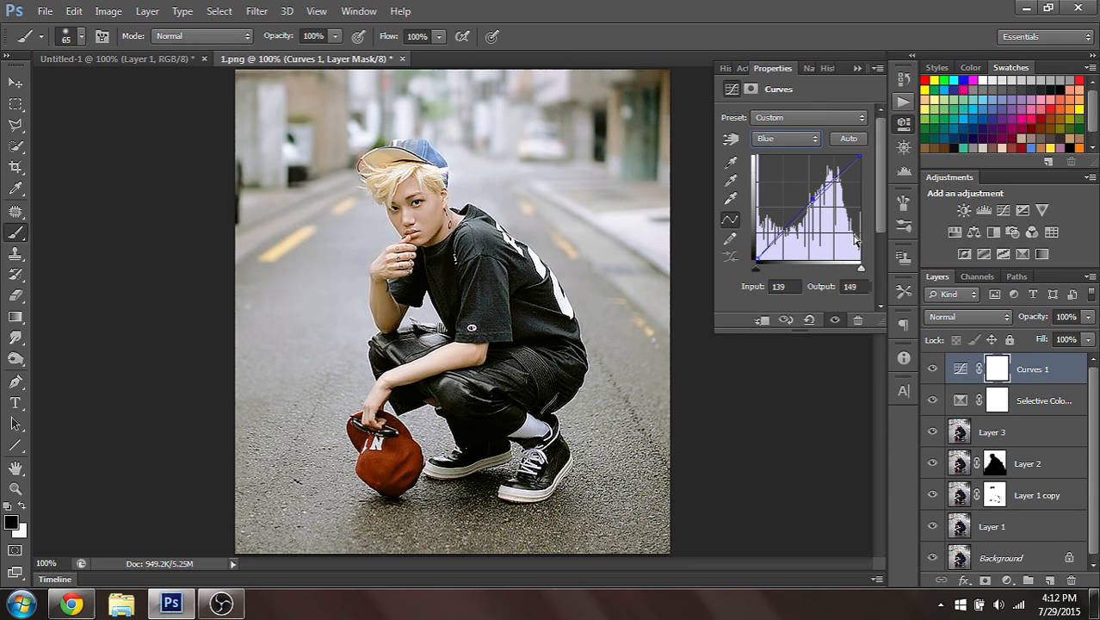
# Add a Vibrance adjustment layer with Vibrance at +100 and fine-tune its Saturation
pyautogui.click(1041, 210)
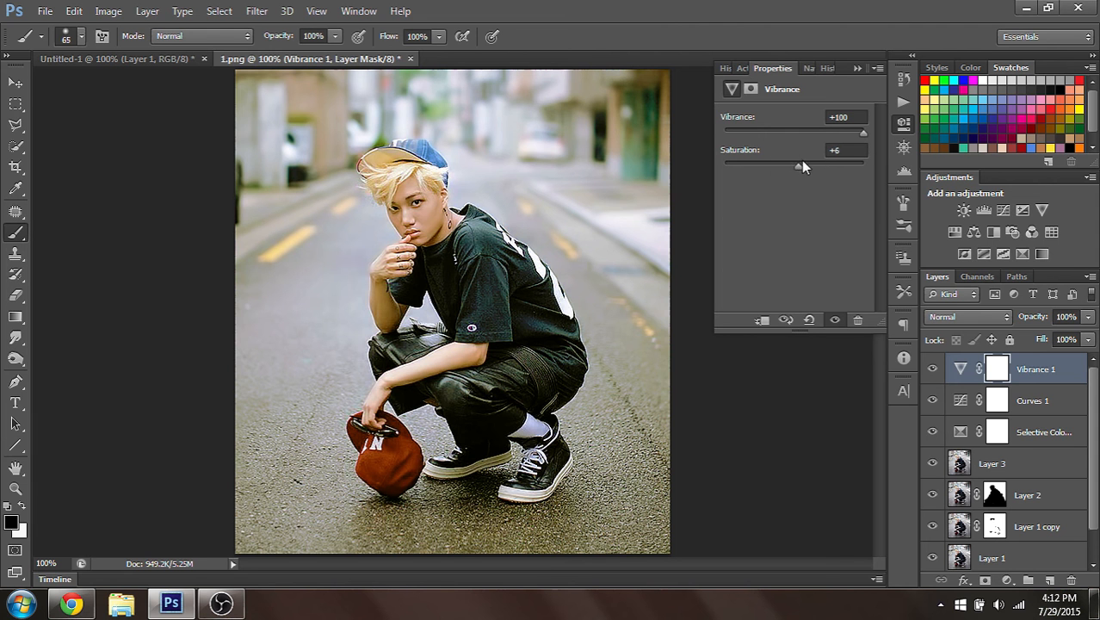
pyautogui.moveTo(811, 161); pyautogui.dragTo(792, 163)
# Add a second Selective Color layer and set its Yellows to Magenta +7, Yellow -20 and Black +36
pyautogui.click(1022, 254)
pyautogui.click(788, 139)
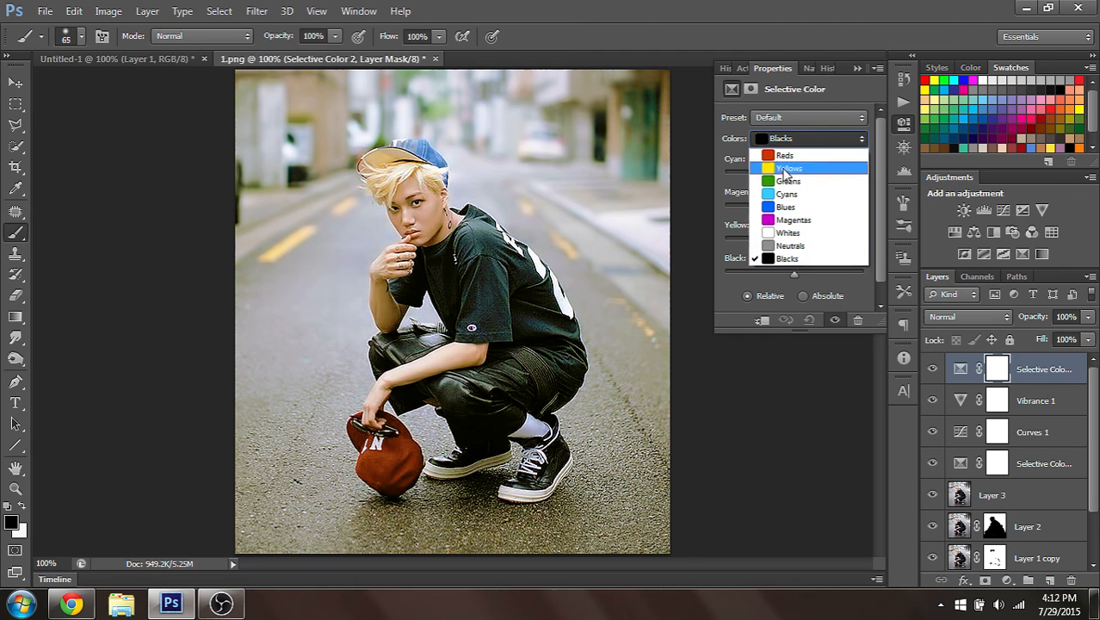
pyautogui.click(786, 168)
pyautogui.moveTo(785, 239)
pyautogui.mouseDown()
pyautogui.moveTo(742, 242)
pyautogui.moveTo(768, 243)
pyautogui.mouseUp()
pyautogui.moveTo(795, 208)
pyautogui.mouseDown()
pyautogui.moveTo(747, 217)
pyautogui.moveTo(846, 224)
pyautogui.moveTo(791, 218)
pyautogui.moveTo(799, 222)
pyautogui.mouseUp()
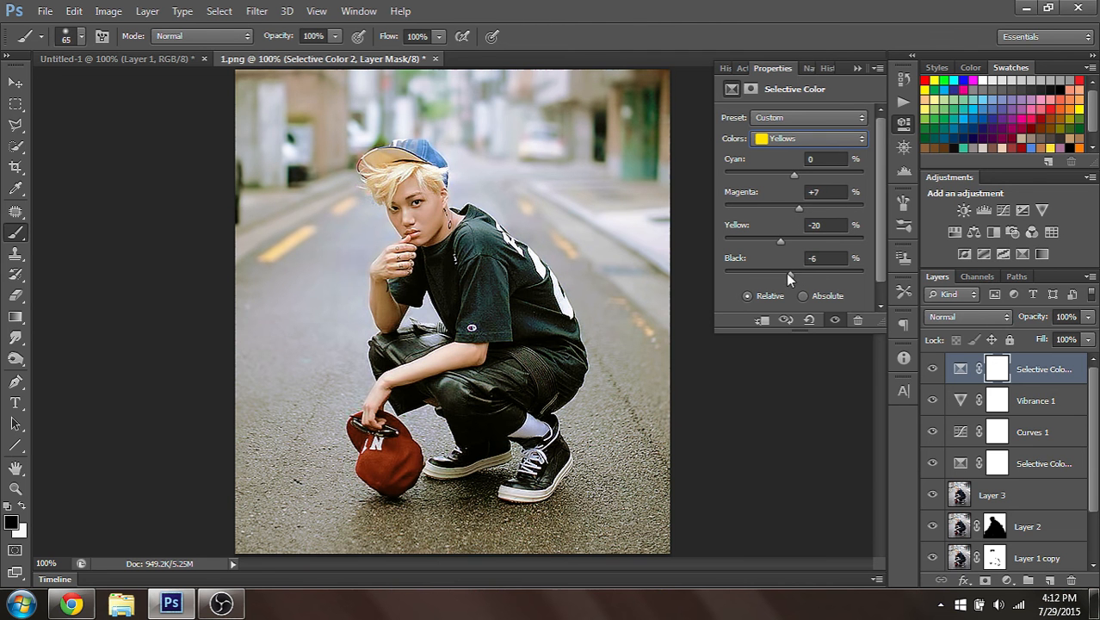
pyautogui.moveTo(786, 273); pyautogui.dragTo(818, 275)
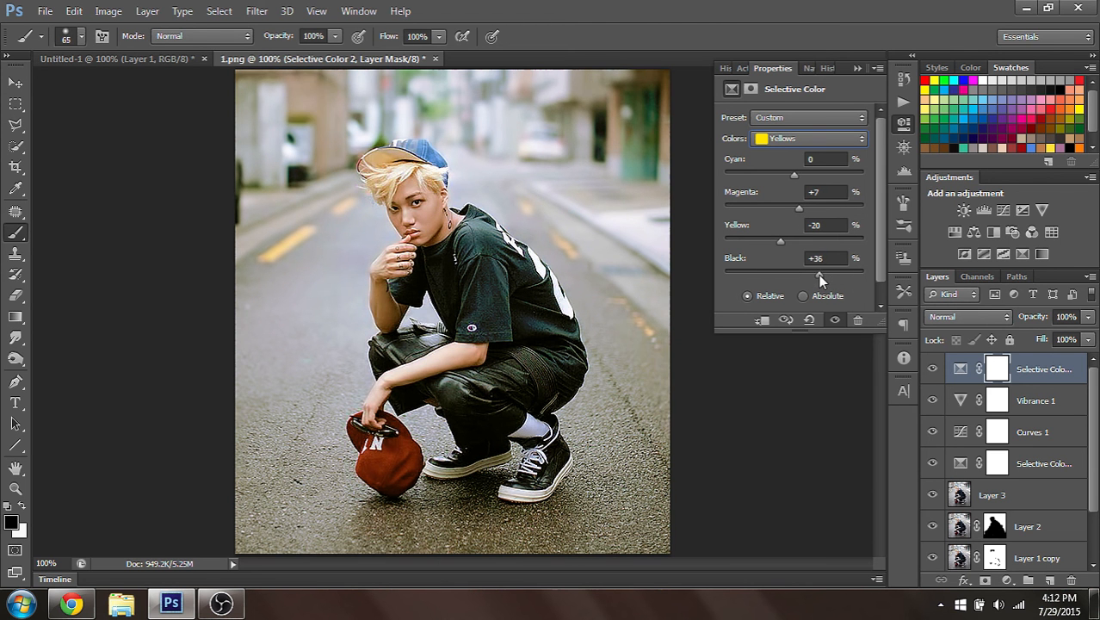
# Add a Gradient Map adjustment layer and set its blend mode to Soft Light
pyautogui.click(1042, 253)
pyautogui.click(969, 317)
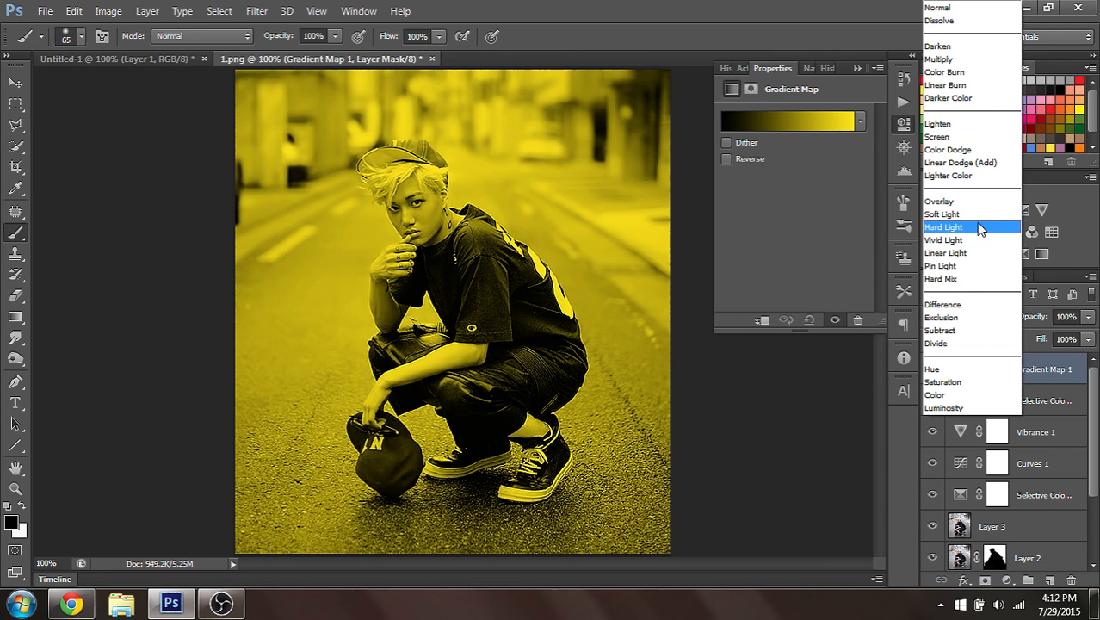
pyautogui.click(942, 213)
# Try several gradient presets on the Soft Light gradient map, apply the slate-to-cream one, and compare the photo with the layer hidden and shown
pyautogui.click(792, 121)
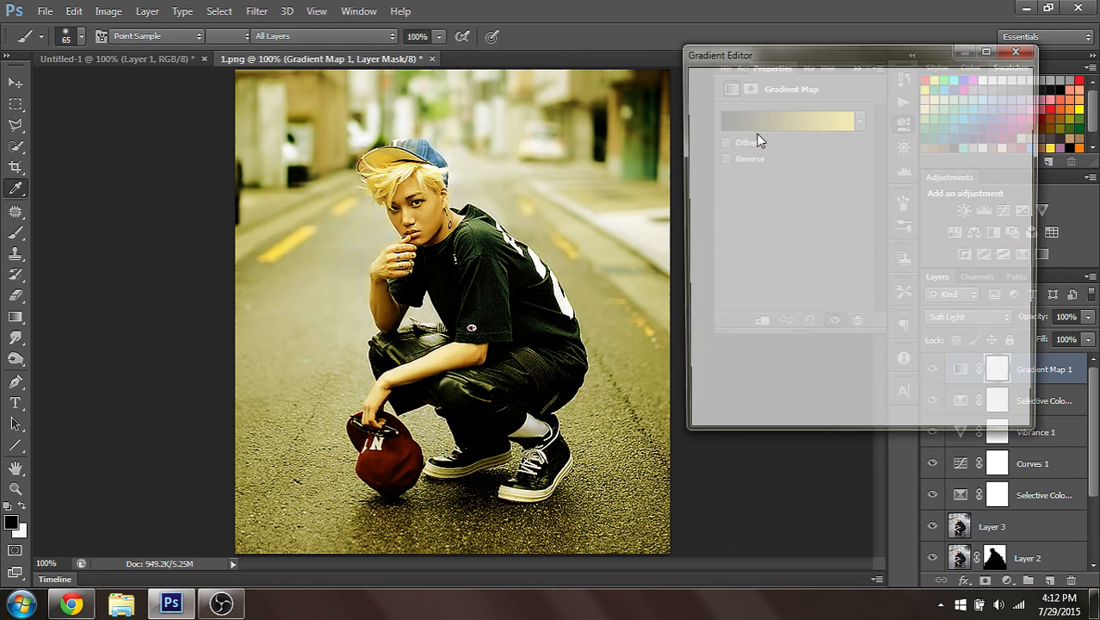
pyautogui.click(738, 130)
pyautogui.click(764, 129)
pyautogui.click(842, 129)
pyautogui.click(769, 153)
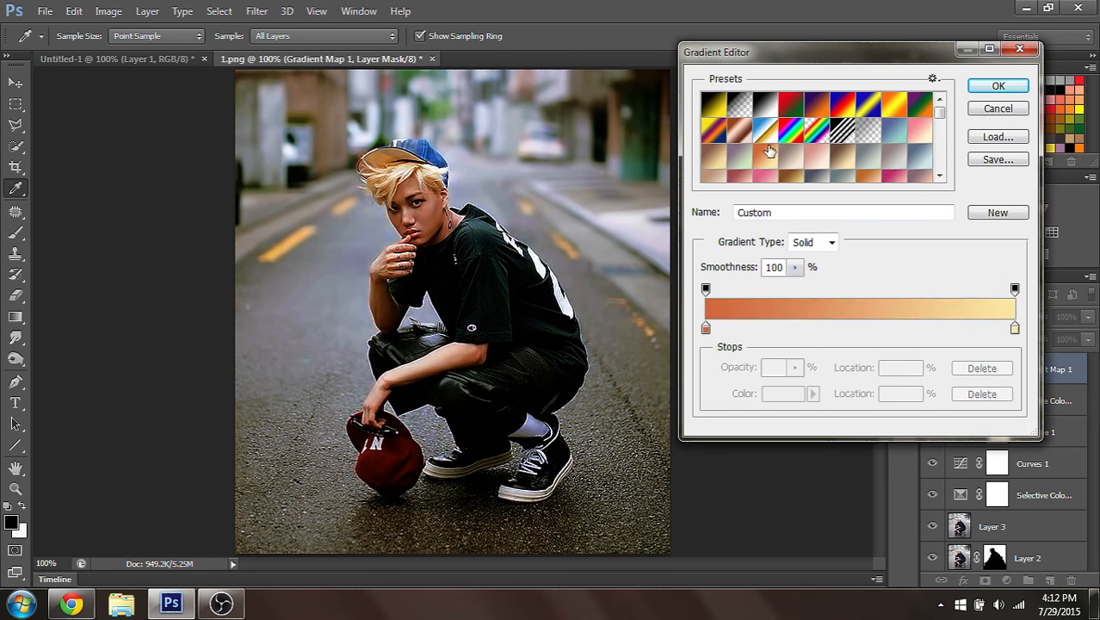
pyautogui.click(782, 105)
pyautogui.scroll(-1, 772, 128)
pyautogui.click(814, 136)
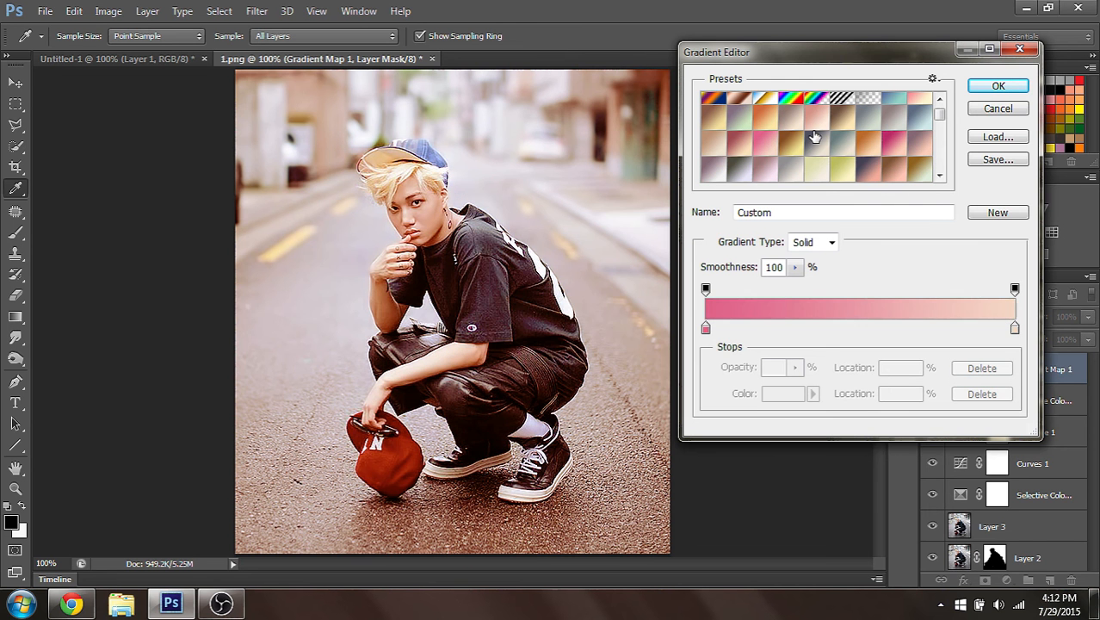
pyautogui.click(815, 136)
pyautogui.click(980, 91)
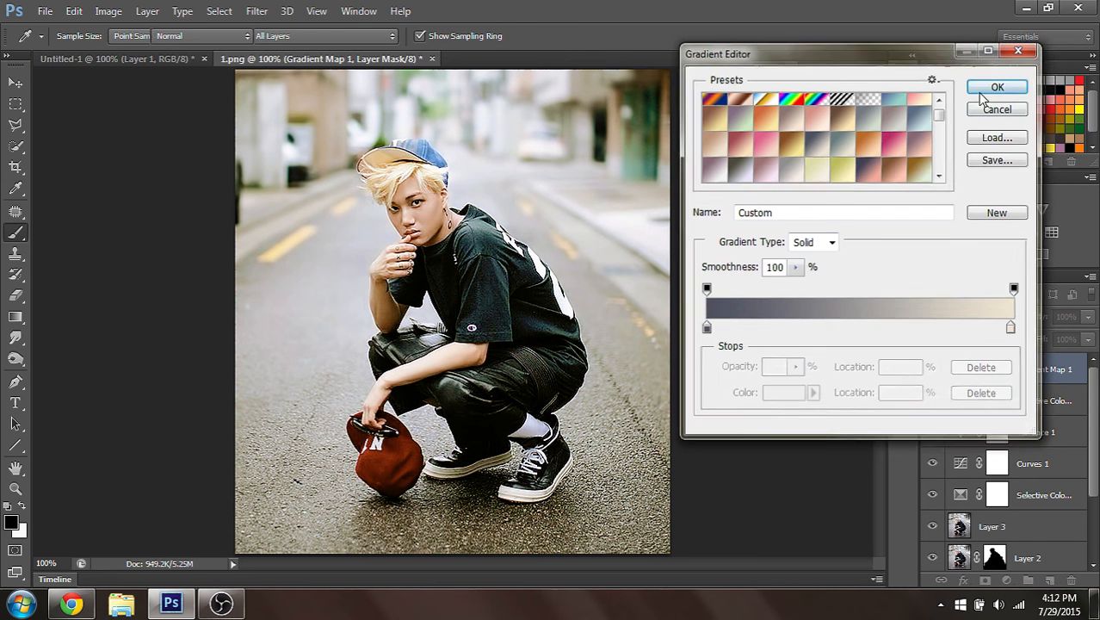
pyautogui.click(933, 372)
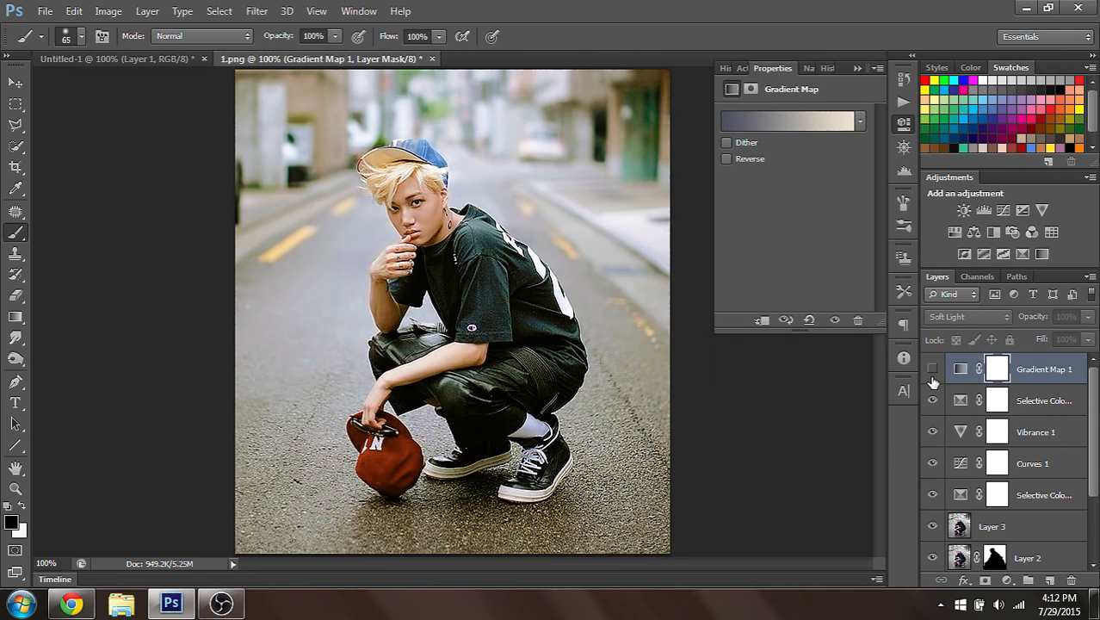
pyautogui.click(933, 370)
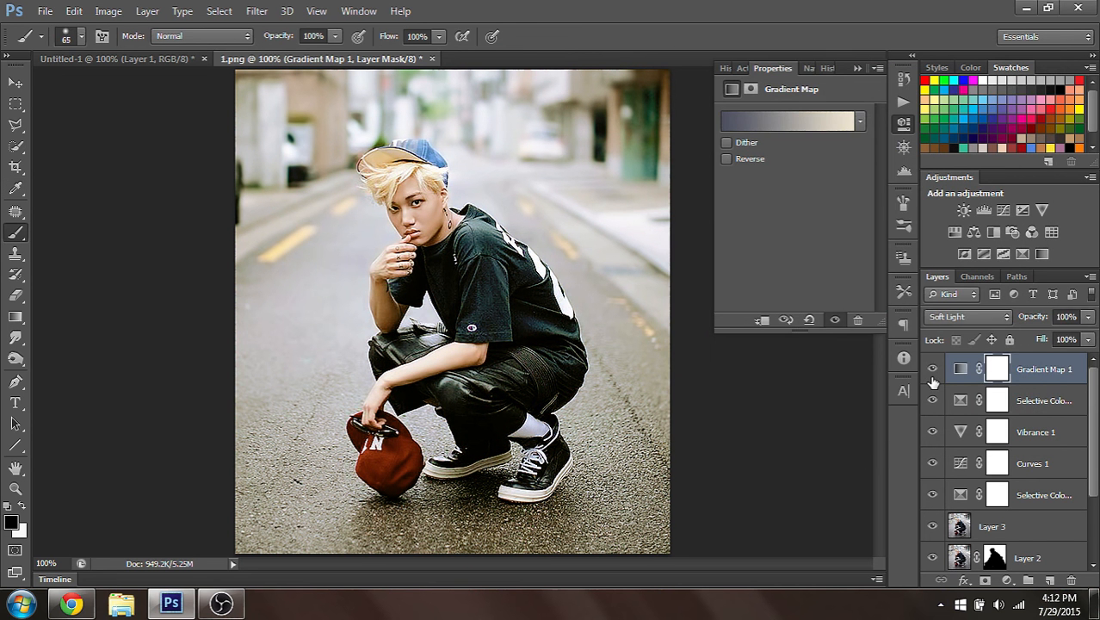
pyautogui.click(858, 68)
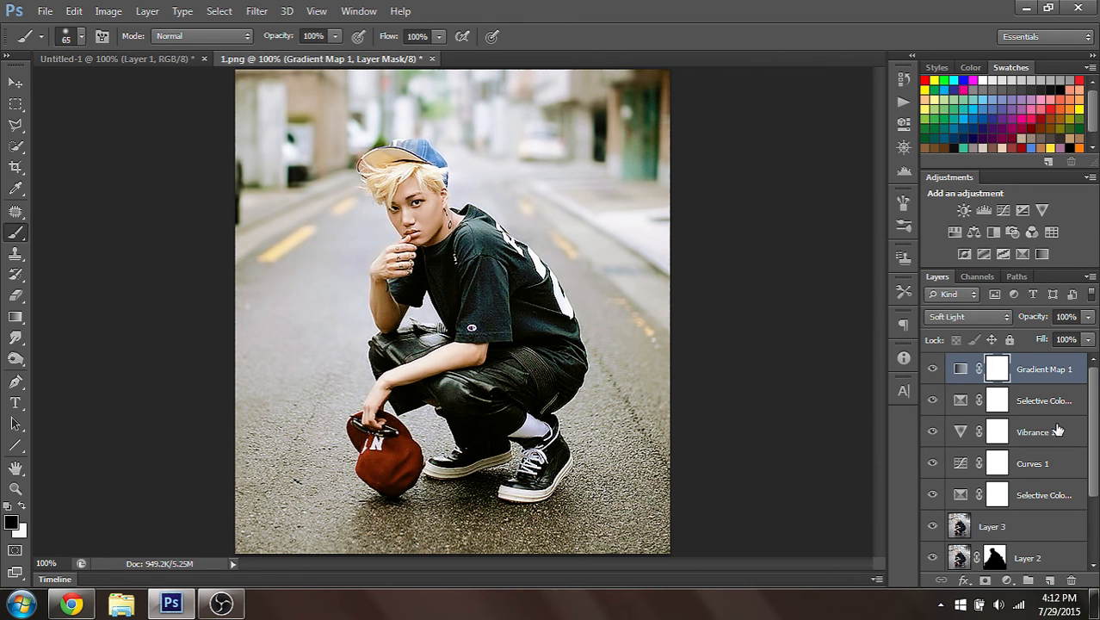
# Add a Curves layer with the black point lifted to output 34, a shadow point at 46/56 and a highlight point at 205/213
pyautogui.click(1003, 210)
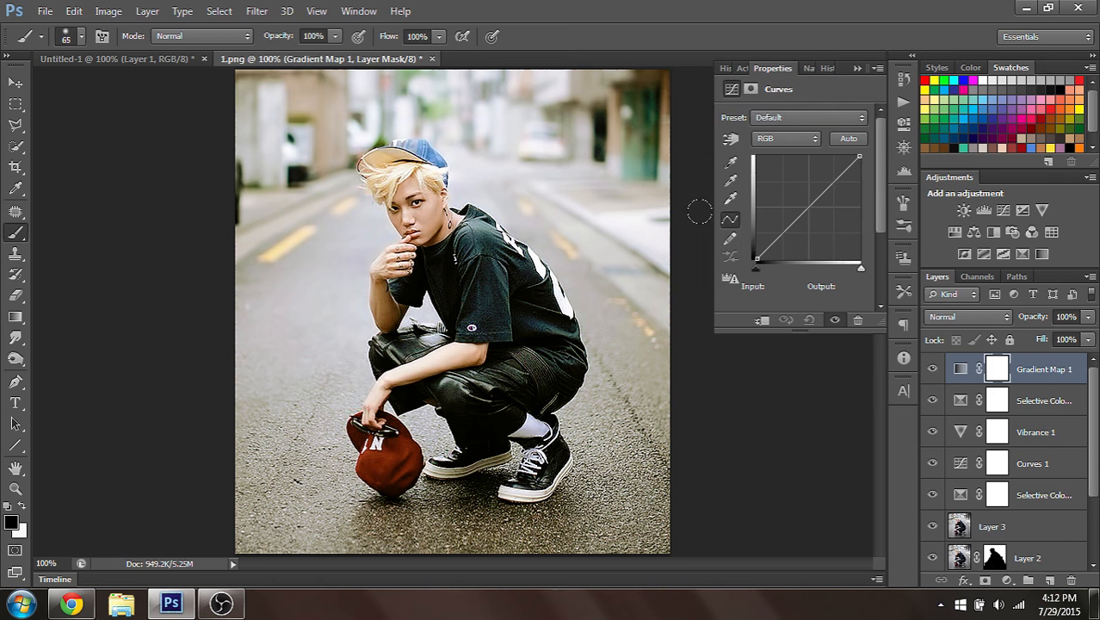
pyautogui.moveTo(757, 260); pyautogui.dragTo(745, 247)
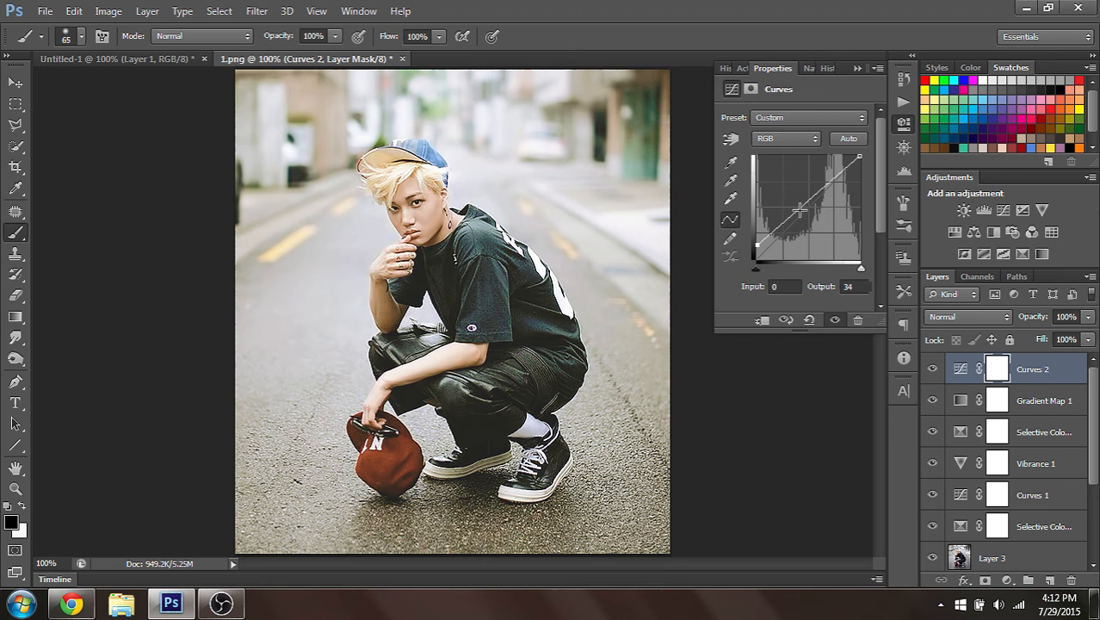
pyautogui.moveTo(808, 201); pyautogui.dragTo(808, 216)
pyautogui.moveTo(846, 175)
pyautogui.mouseDown()
pyautogui.moveTo(839, 161)
pyautogui.moveTo(838, 172)
pyautogui.mouseUp()
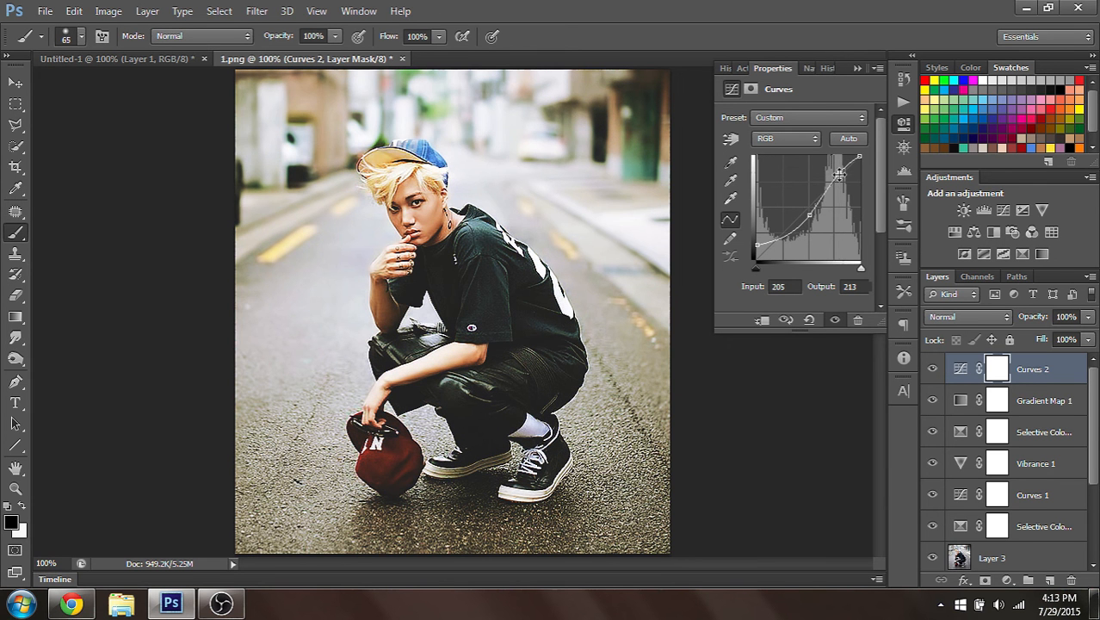
pyautogui.moveTo(807, 217); pyautogui.dragTo(776, 237)
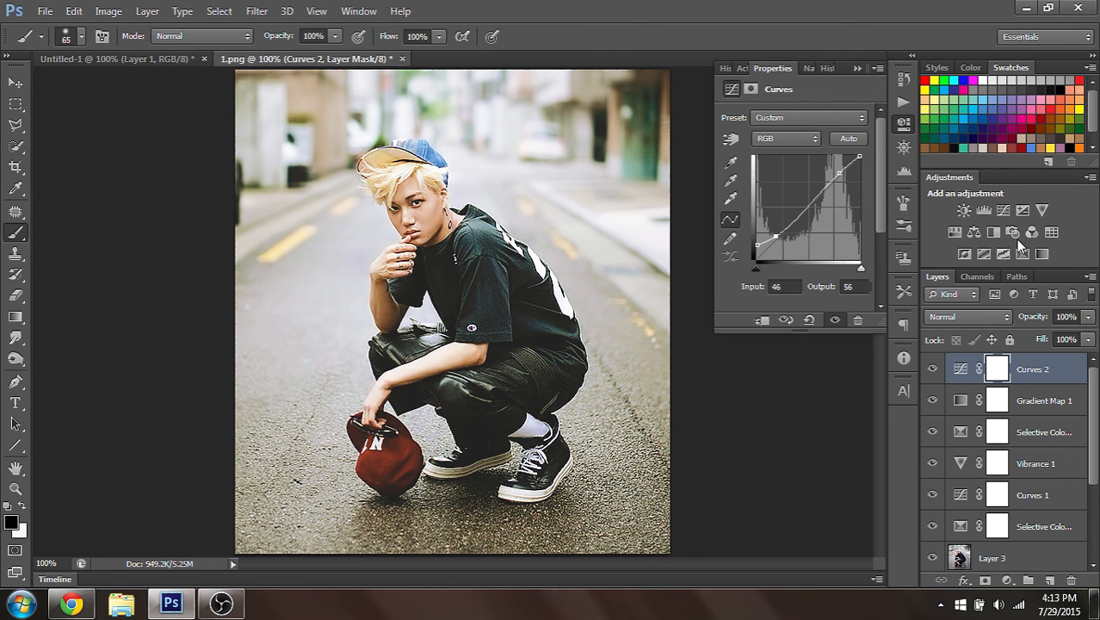
pyautogui.click(857, 69)
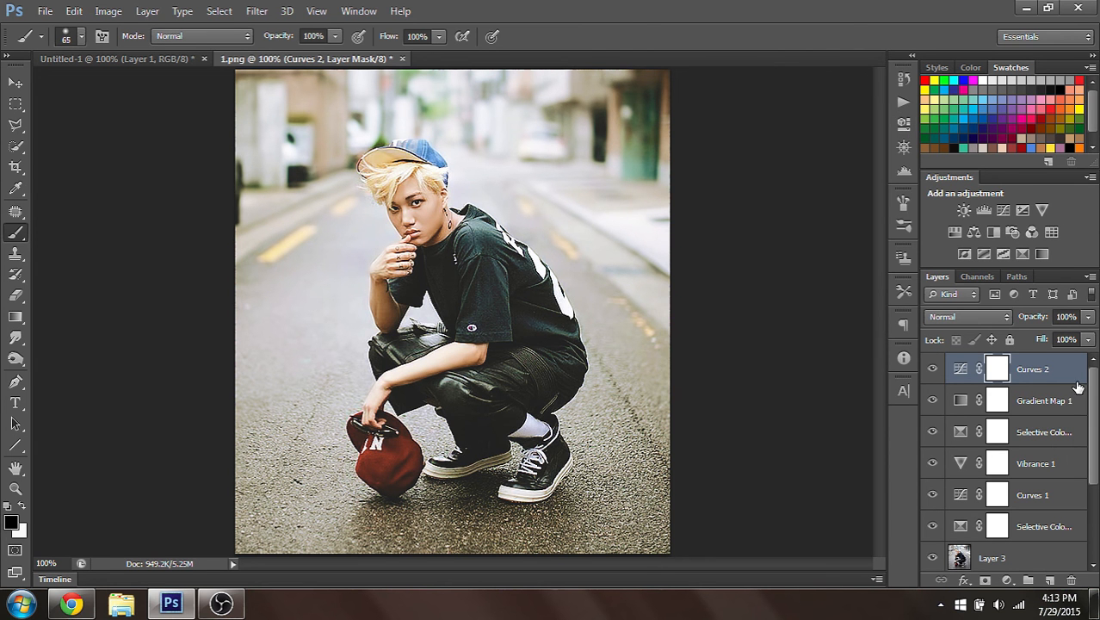
# Try a Hue/Saturation adjustment layer with Saturation at +36 and delete that layer
pyautogui.click(955, 231)
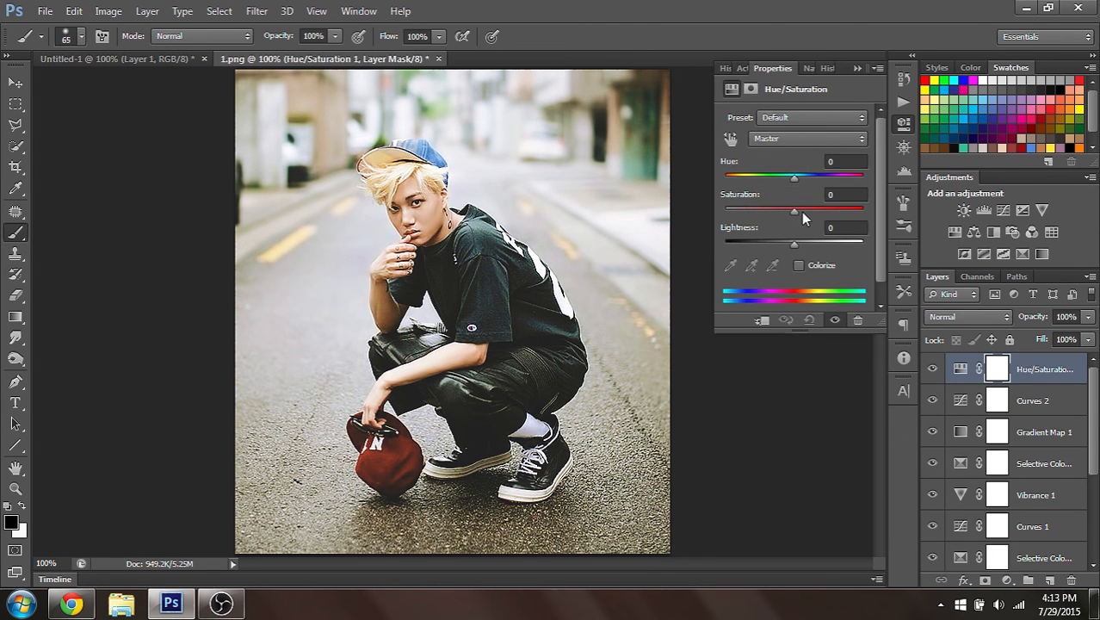
pyautogui.moveTo(795, 213)
pyautogui.mouseDown()
pyautogui.moveTo(821, 216)
pyautogui.moveTo(769, 216)
pyautogui.moveTo(817, 217)
pyautogui.mouseUp()
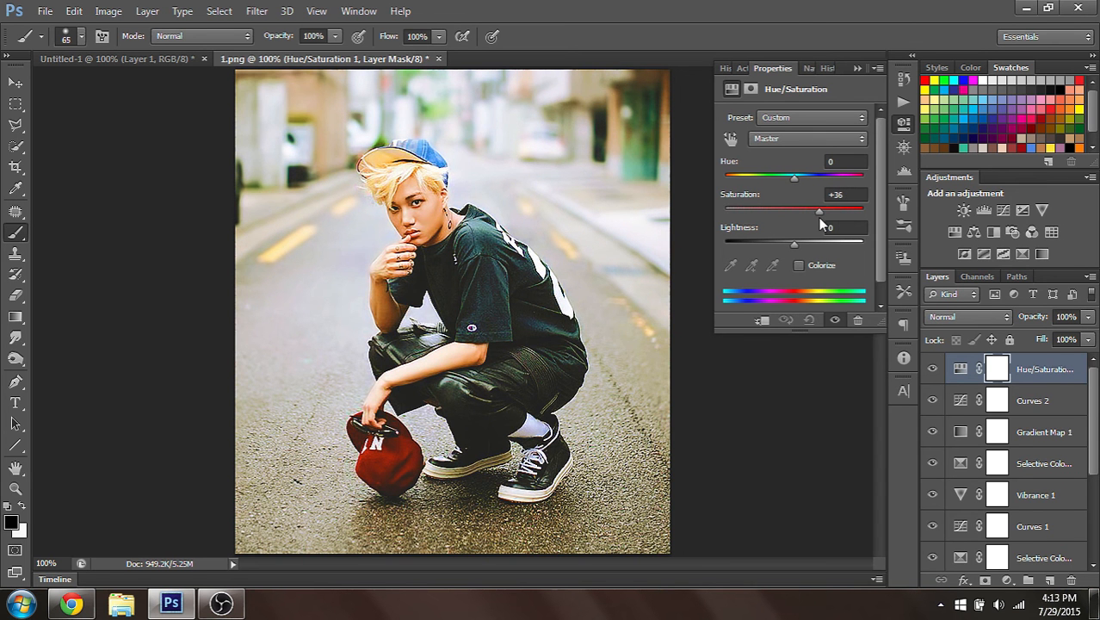
pyautogui.rightClick(1046, 377)
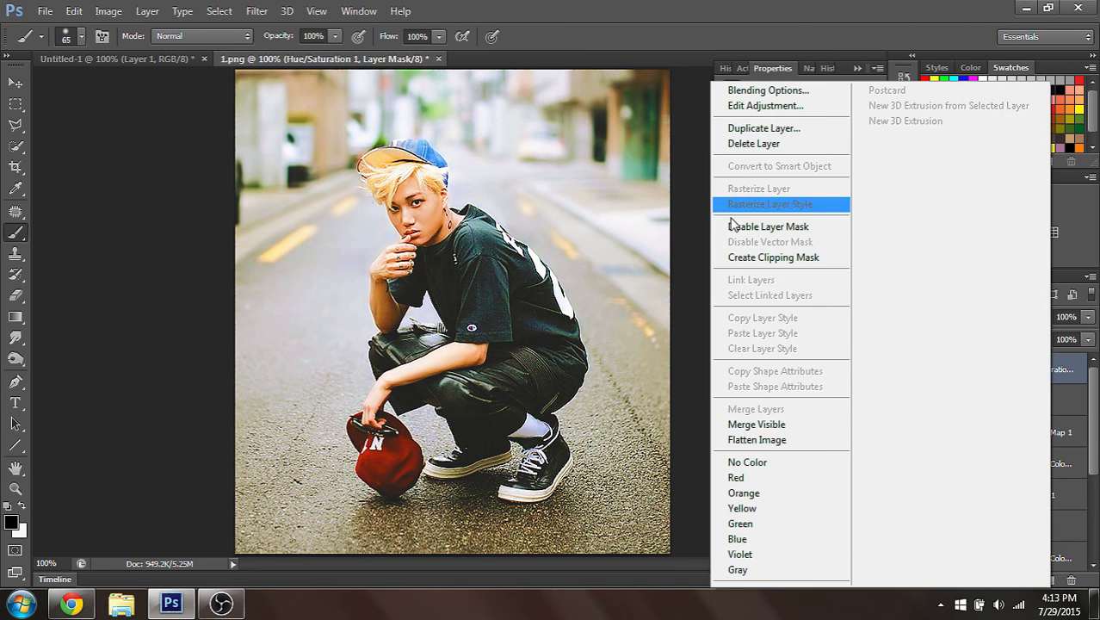
pyautogui.click(731, 144)
pyautogui.click(528, 230)
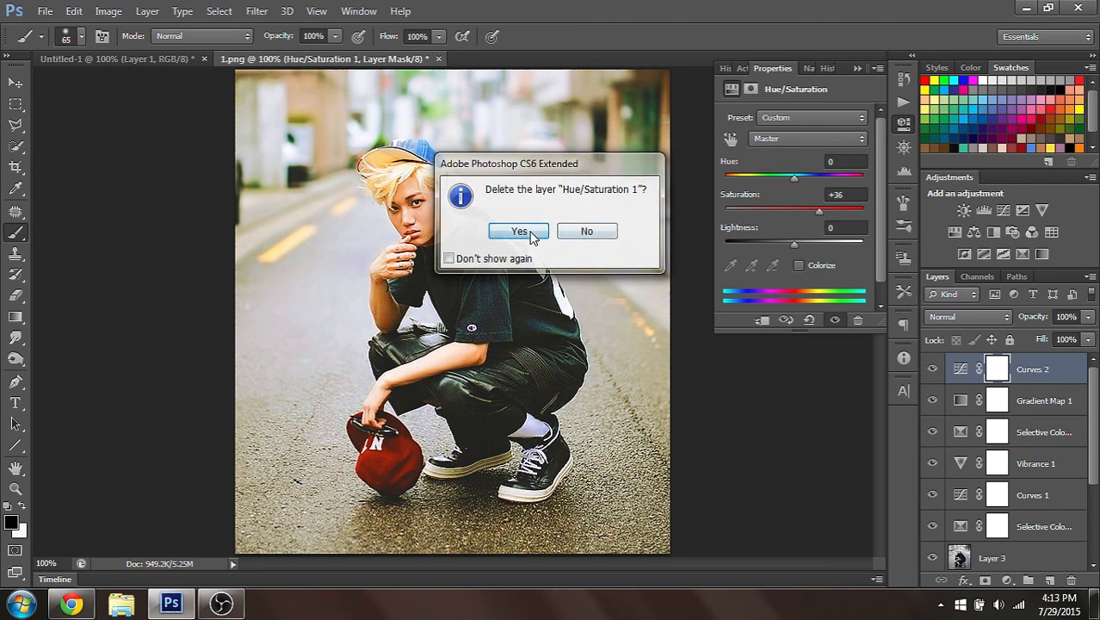
# Add a second Gradient Map layer with the black-to-white preset and lower its opacity to 25%
pyautogui.click(1022, 254)
pyautogui.click(749, 118)
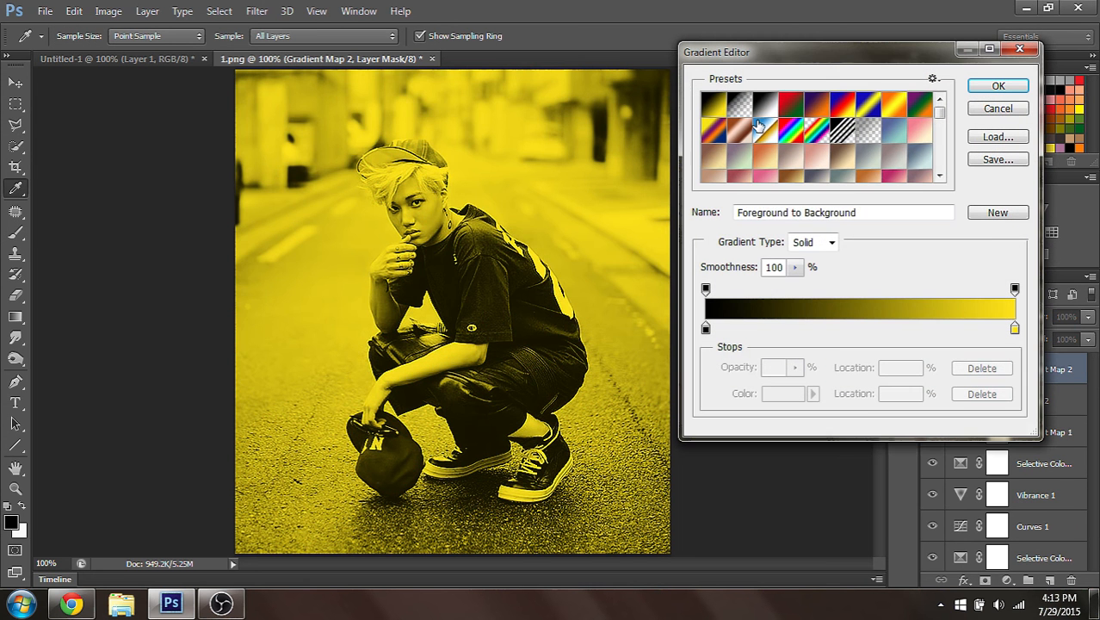
pyautogui.click(764, 104)
pyautogui.click(997, 86)
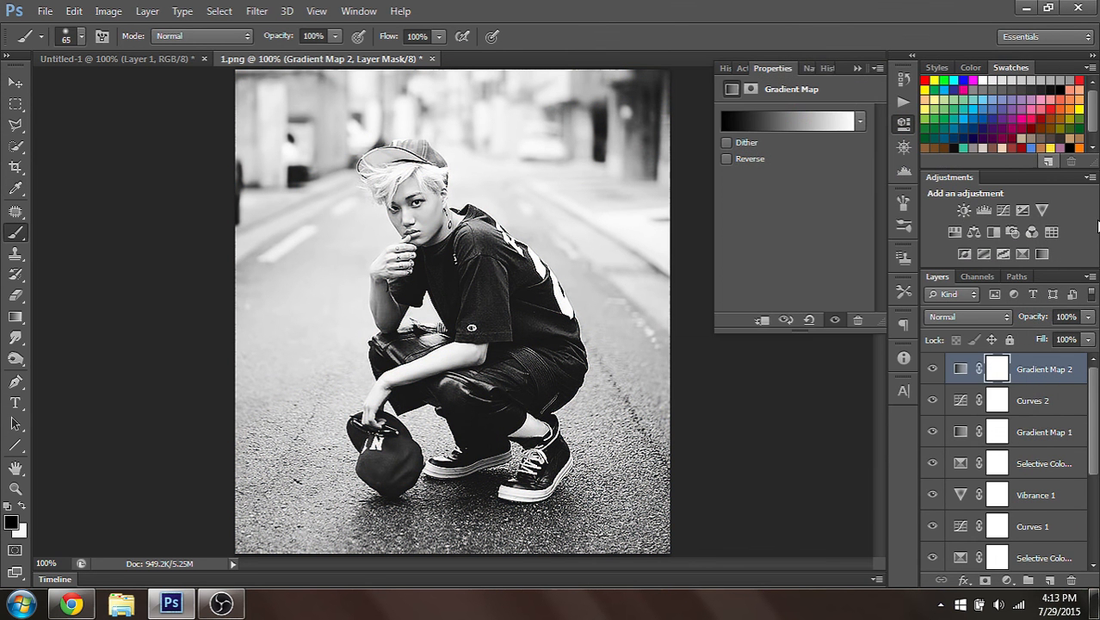
pyautogui.click(1086, 318)
pyautogui.moveTo(1022, 343); pyautogui.dragTo(1021, 336)
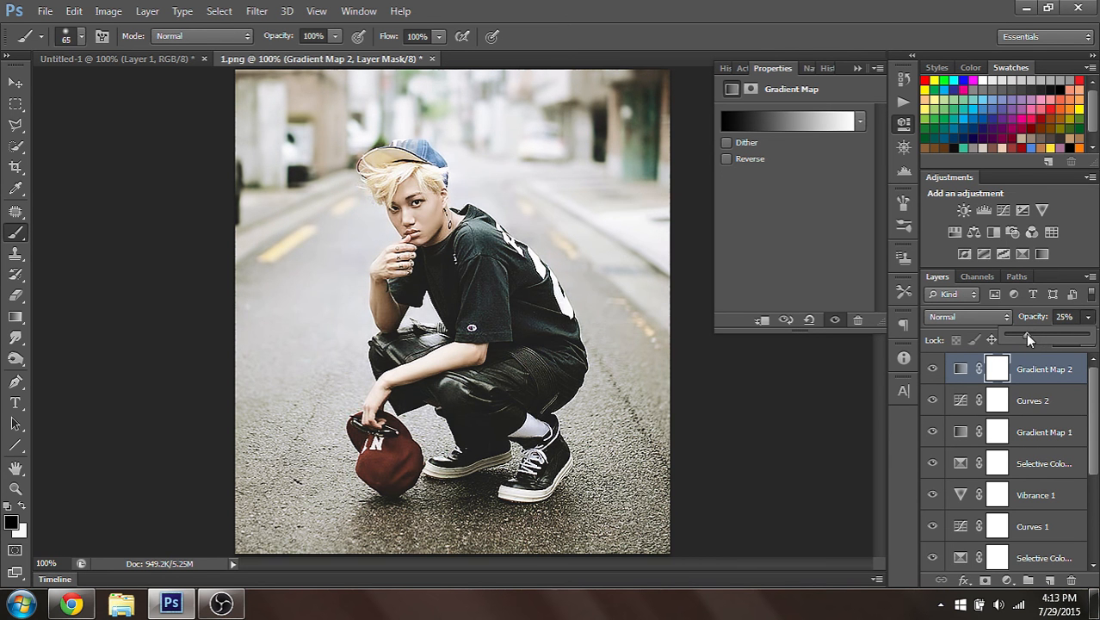
# Try different gradient presets on the top gradient map and apply the brown-to-pale-green one
pyautogui.click(766, 122)
pyautogui.click(829, 164)
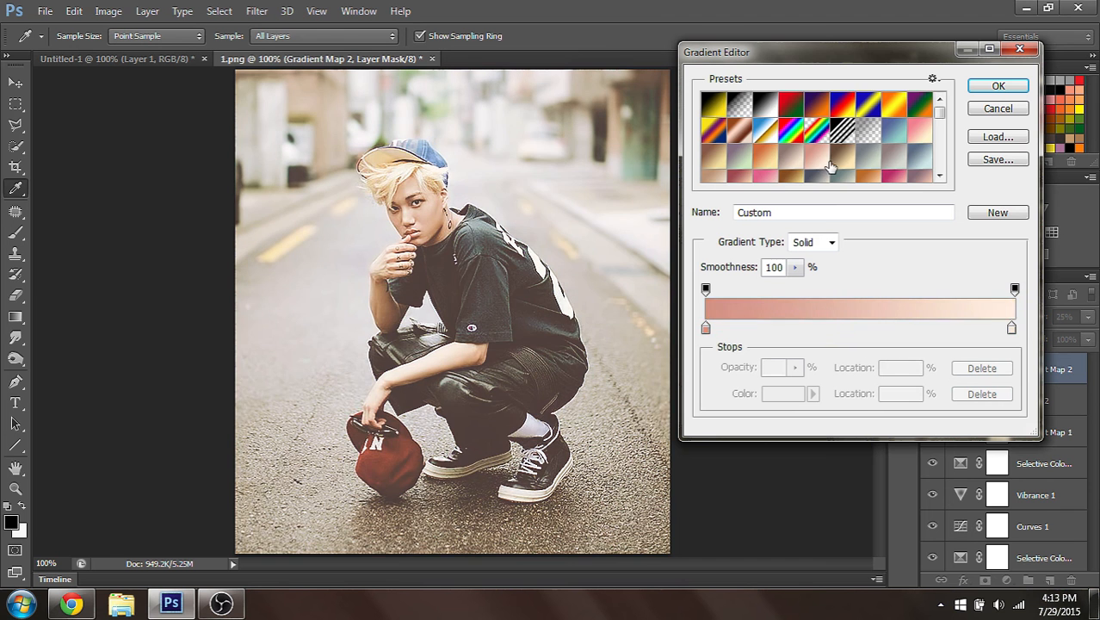
pyautogui.scroll(-2, 761, 172)
pyautogui.click(761, 173)
pyautogui.scroll(-1, 759, 170)
pyautogui.click(759, 169)
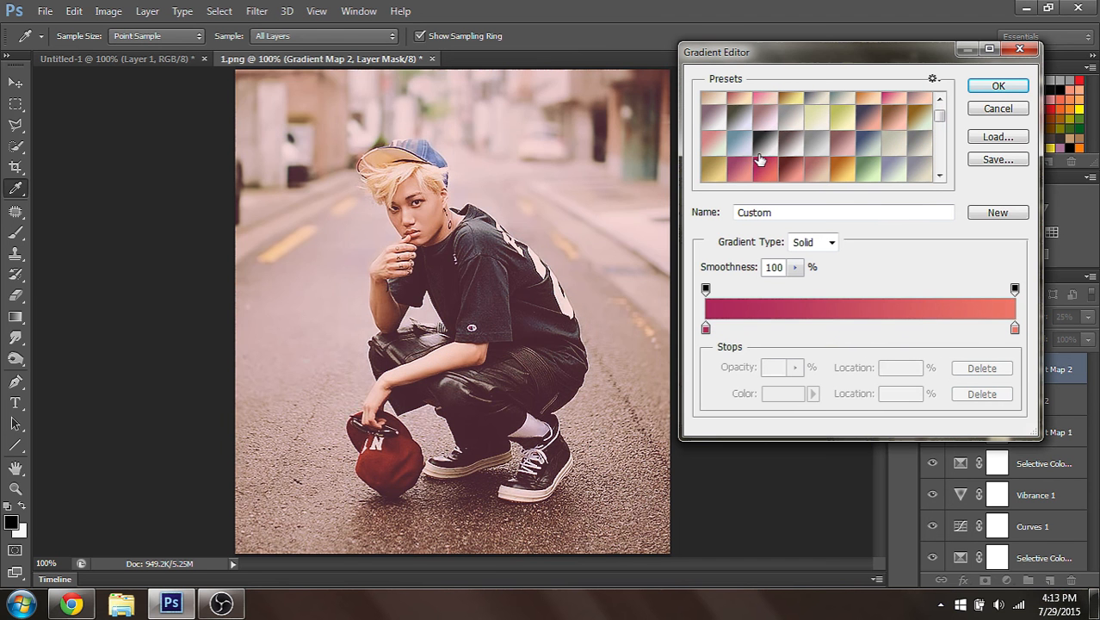
pyautogui.click(762, 145)
pyautogui.click(786, 148)
pyautogui.click(721, 128)
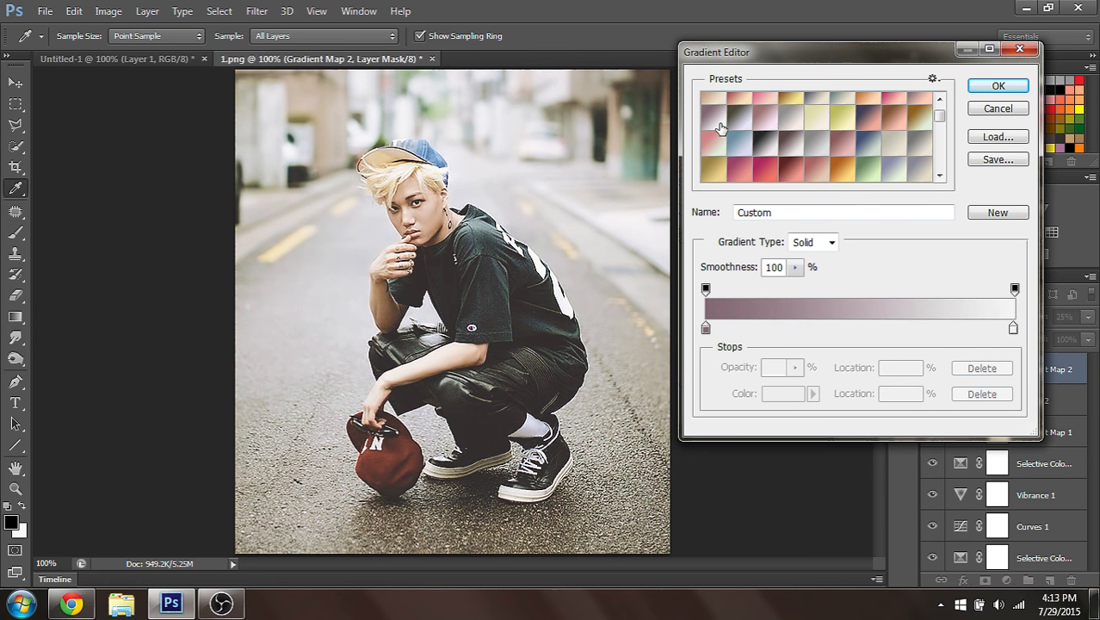
pyautogui.click(746, 130)
pyautogui.click(794, 130)
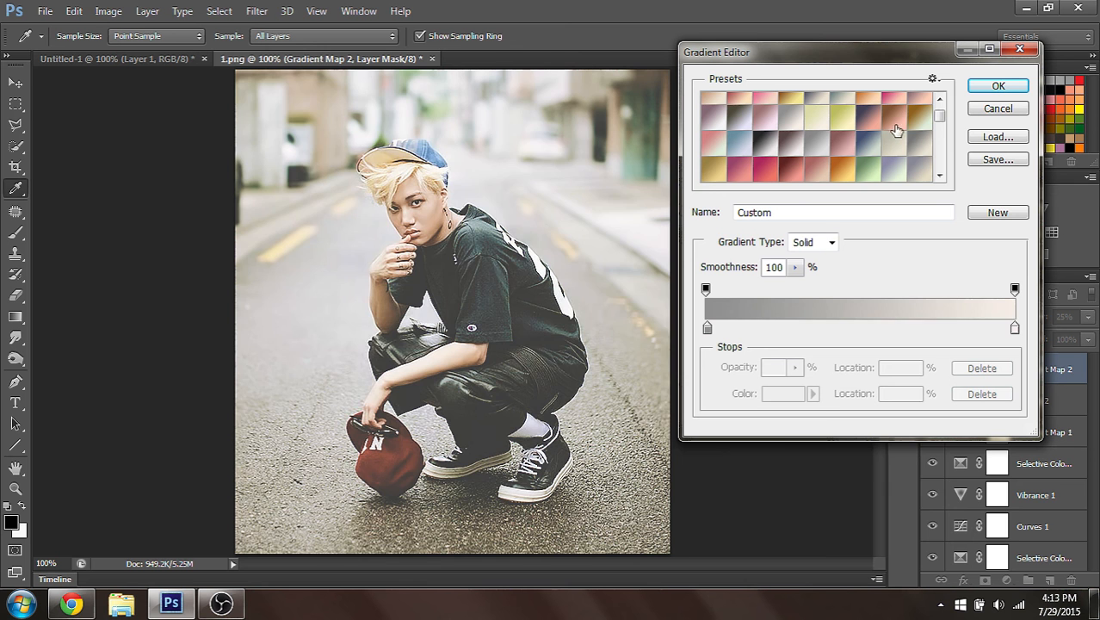
pyautogui.click(895, 127)
pyautogui.click(866, 121)
pyautogui.click(921, 118)
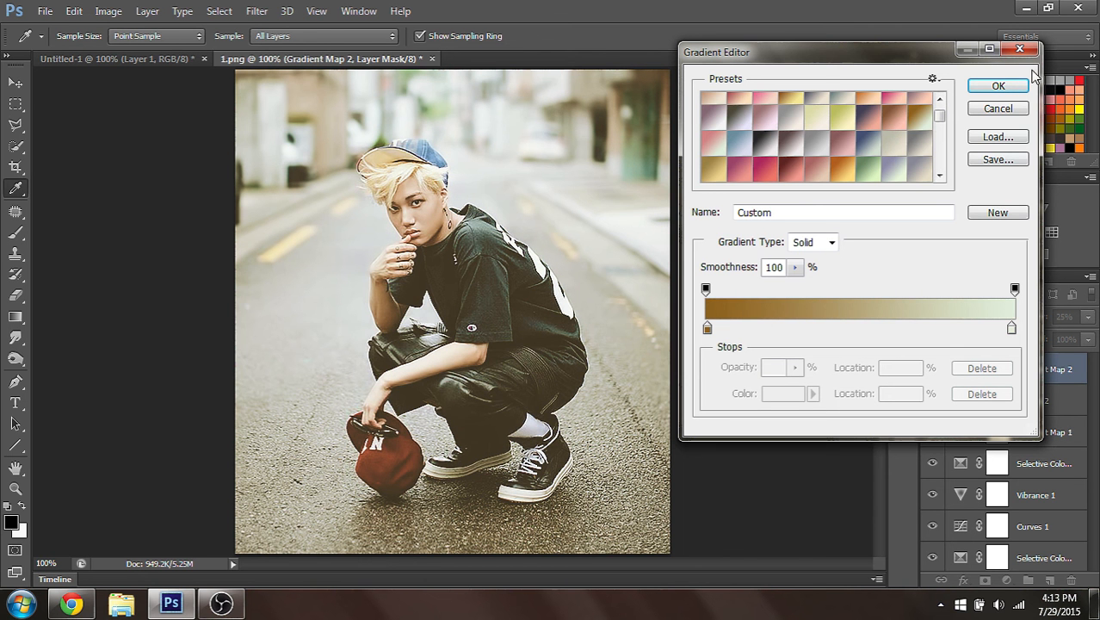
pyautogui.click(998, 86)
# Reduce the top Gradient Map layer's fill to 35%
pyautogui.click(1088, 340)
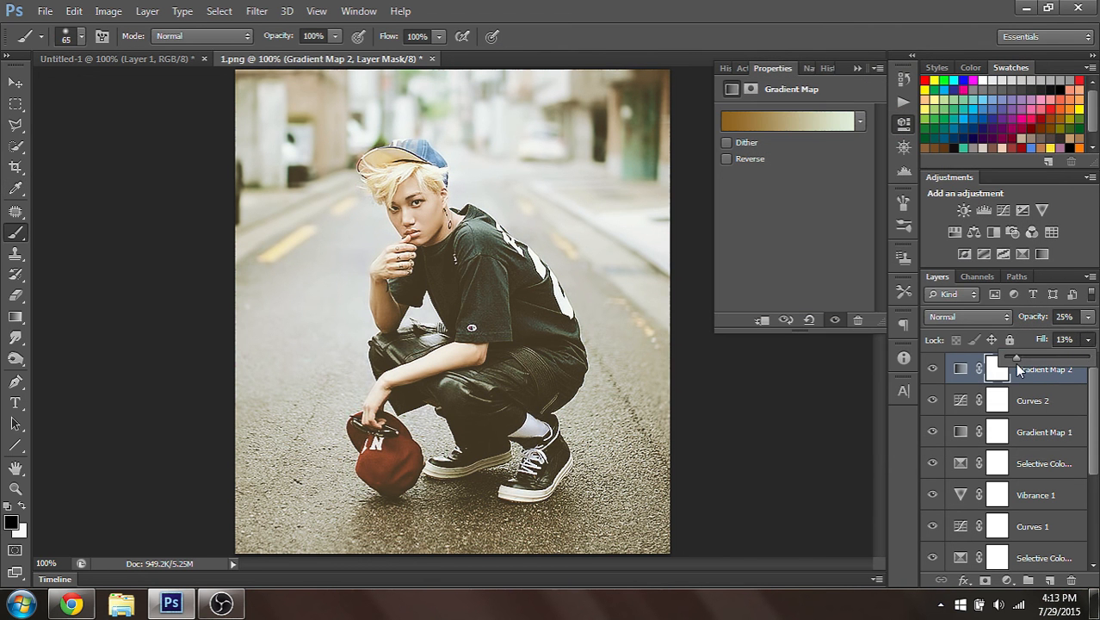
pyautogui.moveTo(1015, 362); pyautogui.dragTo(1037, 372)
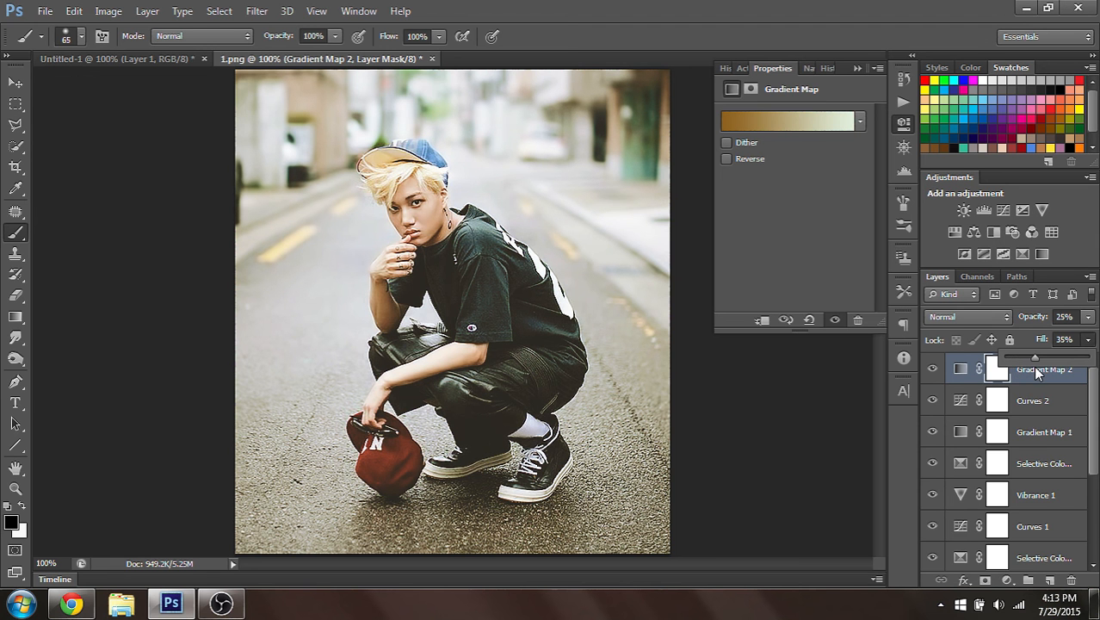
pyautogui.click(1032, 379)
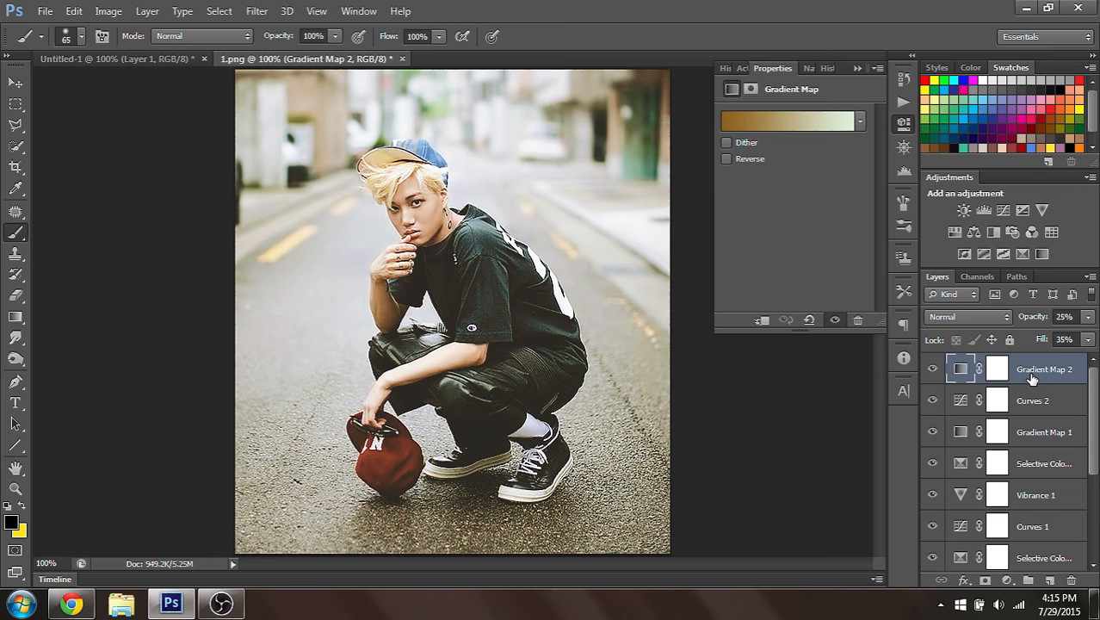
pyautogui.moveTo(221, 603)
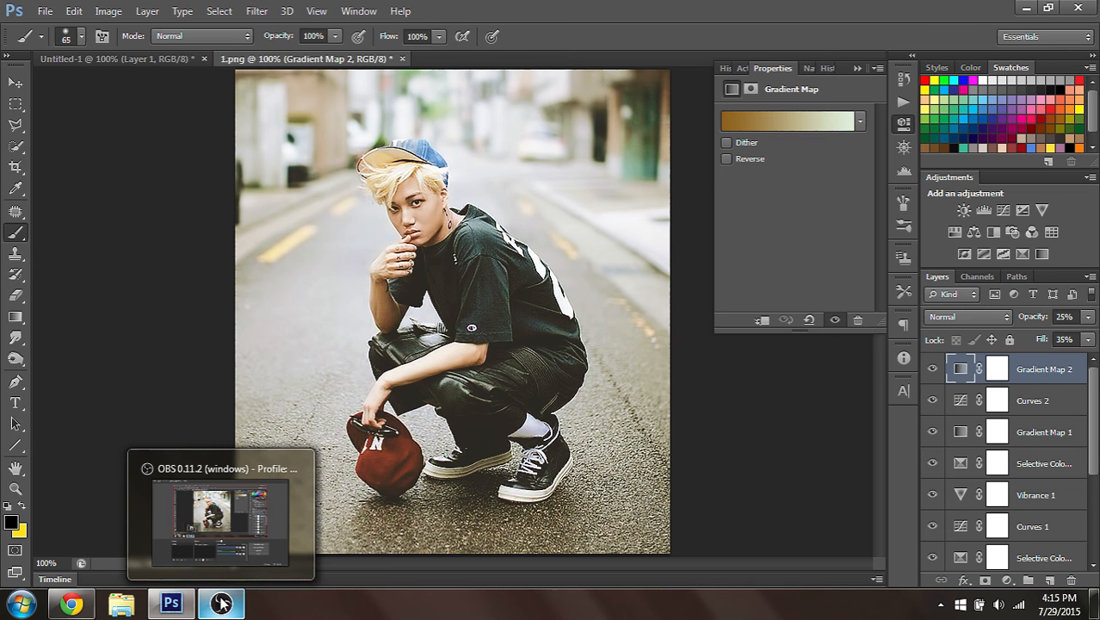